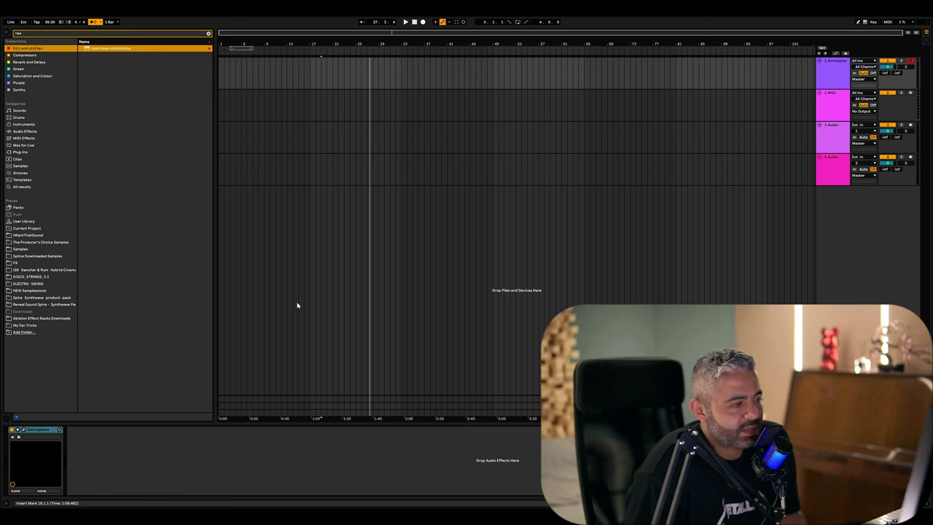
- Record a MIDI chord part on the first Omnisphere track, starting from bar 17, and make that track taller
click(311, 172)
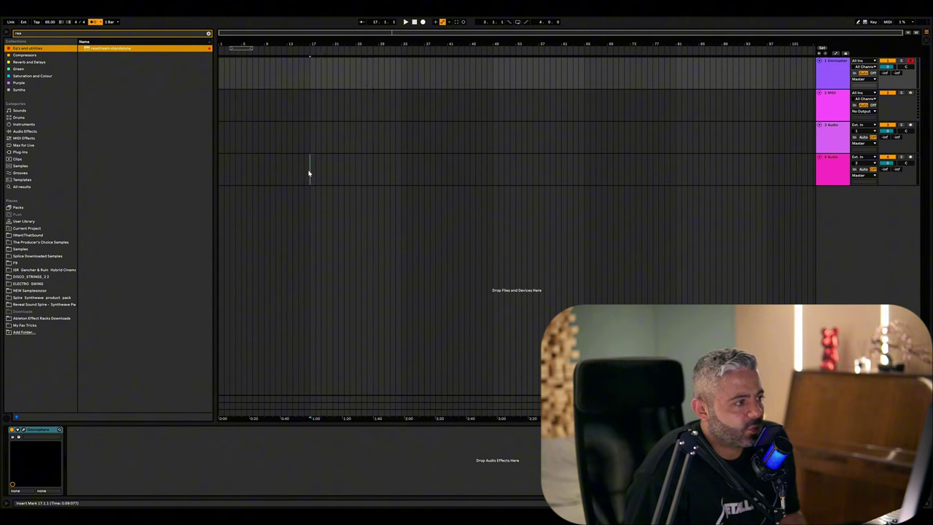
key(plus)
scroll(372, 249, left, 3)
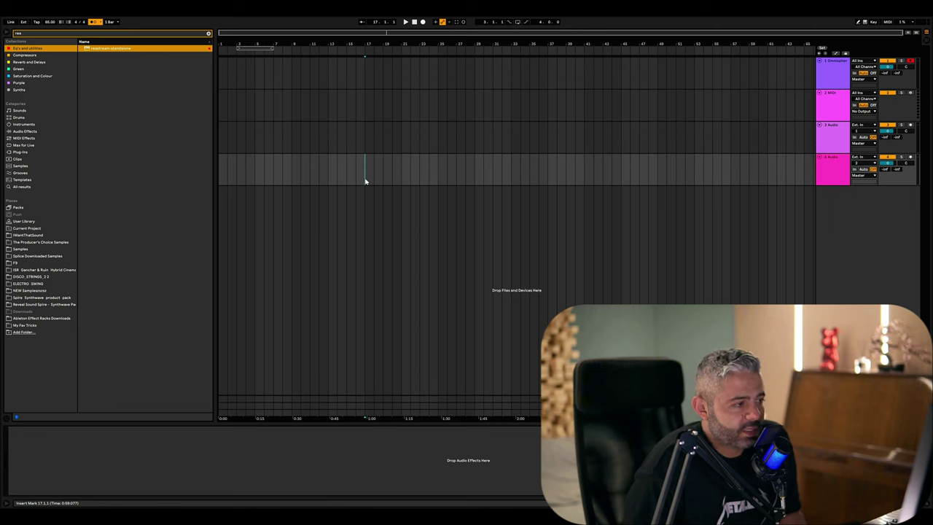
click(423, 23)
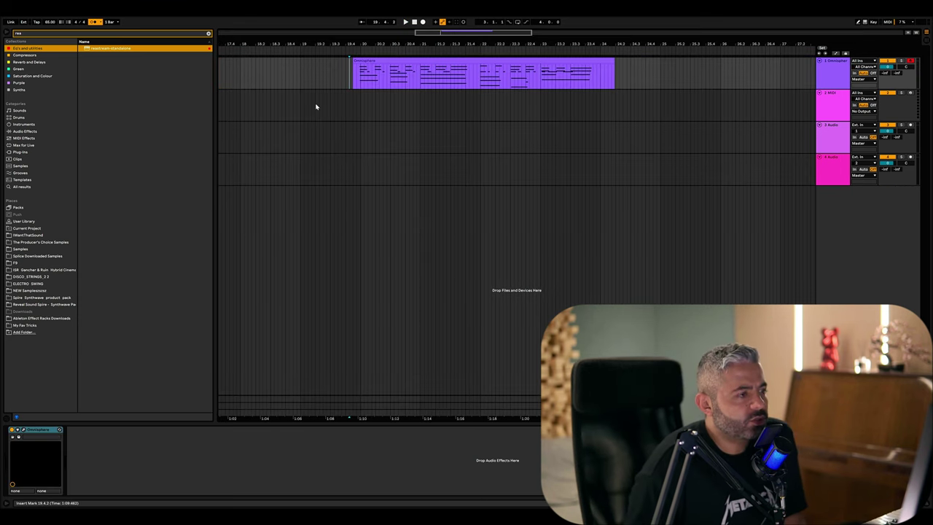
drag(832, 89, 826, 119)
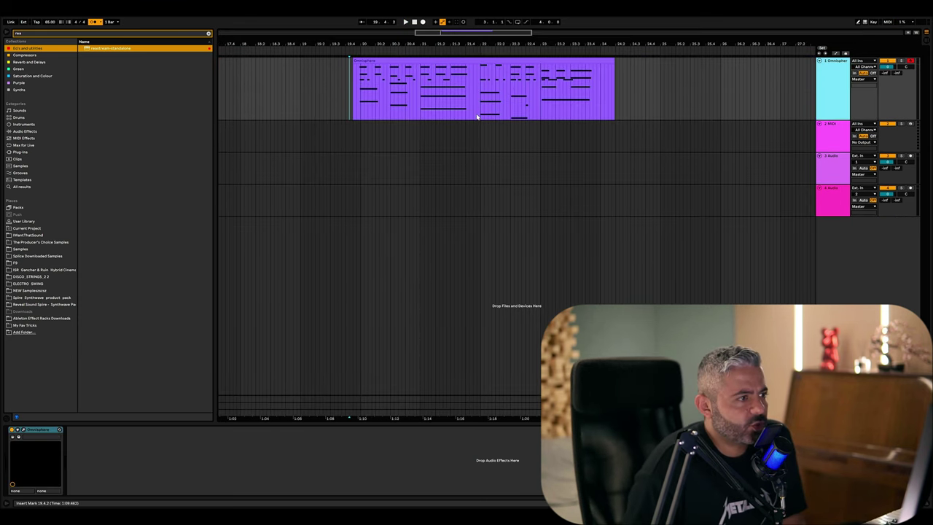
click(353, 108)
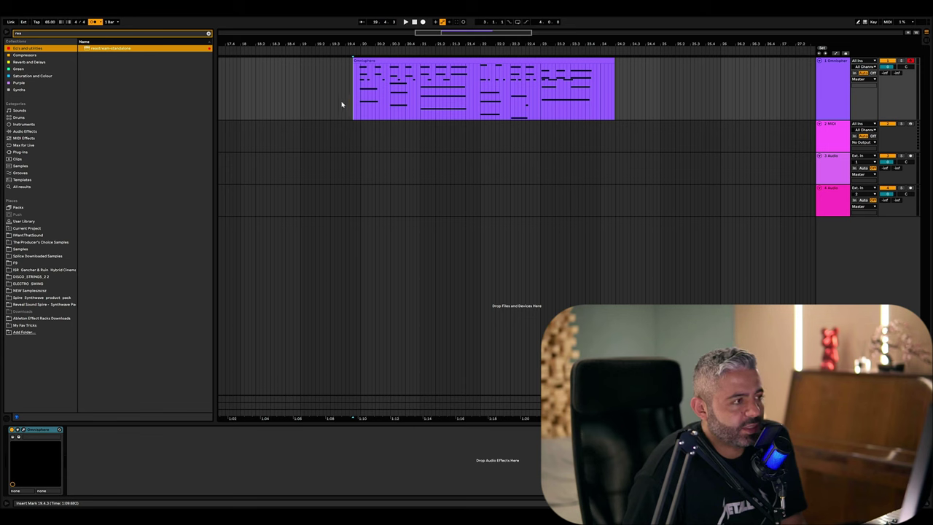
- Quantize all notes of the recorded Omnisphere clip to 1/16, adjusting both note starts and note ends with an increased amount
double_click(369, 61)
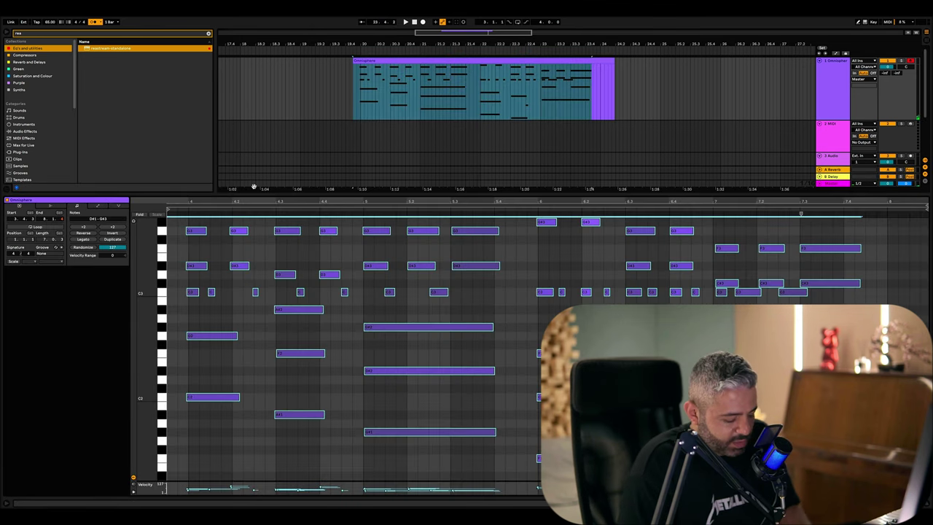
key(ctrl+shift+u)
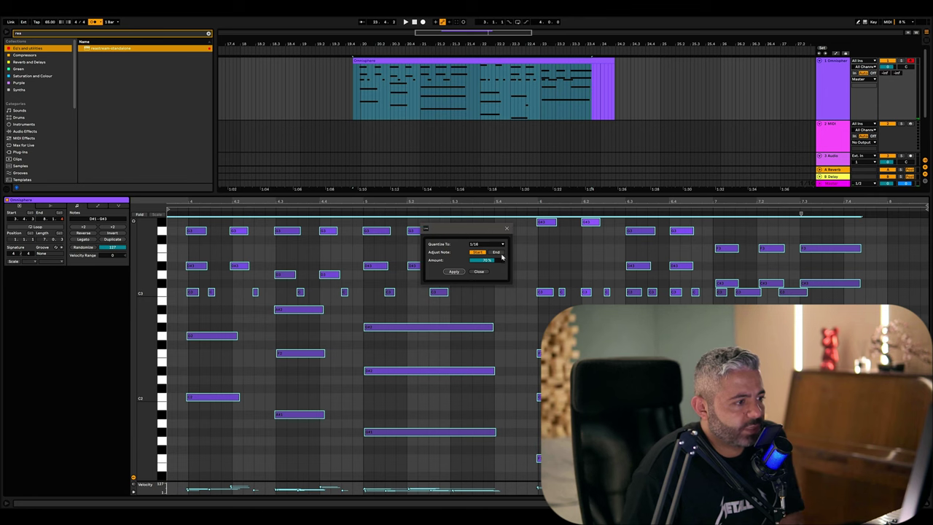
click(500, 253)
drag(499, 260, 499, 237)
click(453, 271)
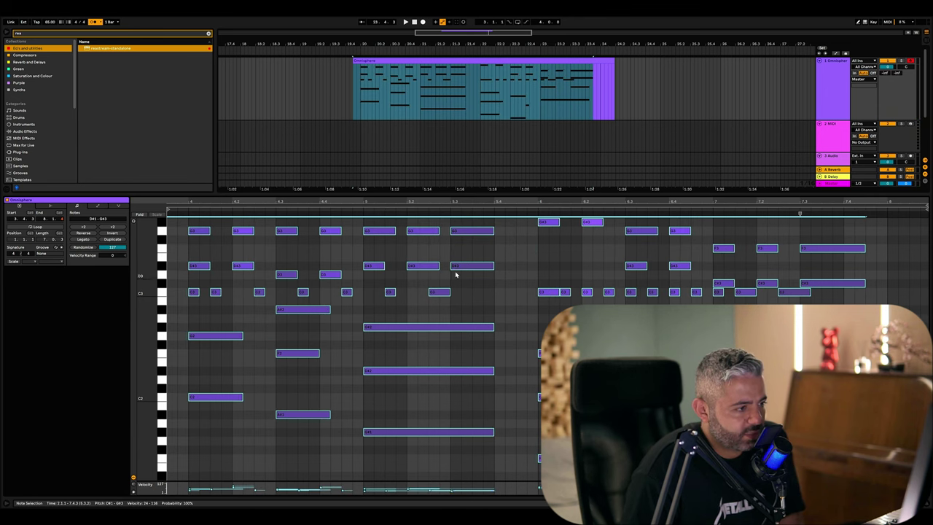
- Play back the quantized Omnisphere clip from near its start to check the timing
click(227, 268)
scroll(239, 270, up, 2)
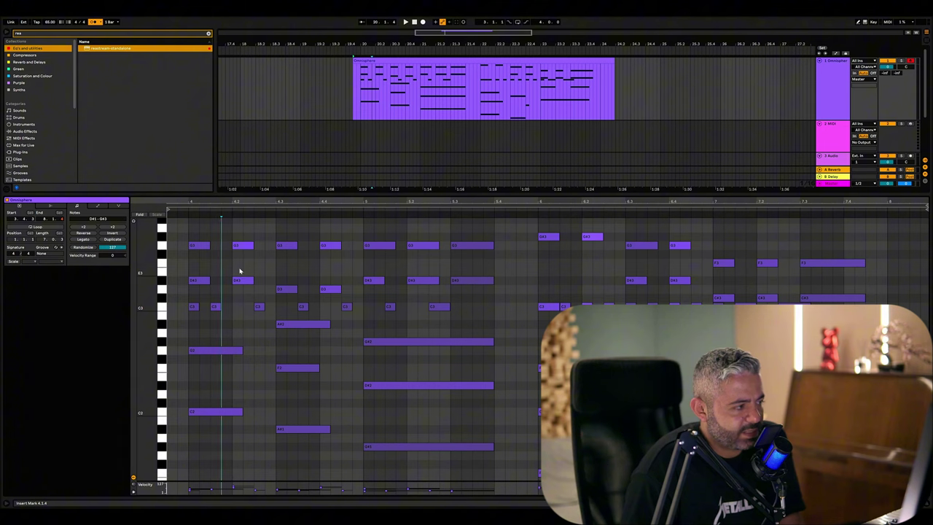
click(358, 89)
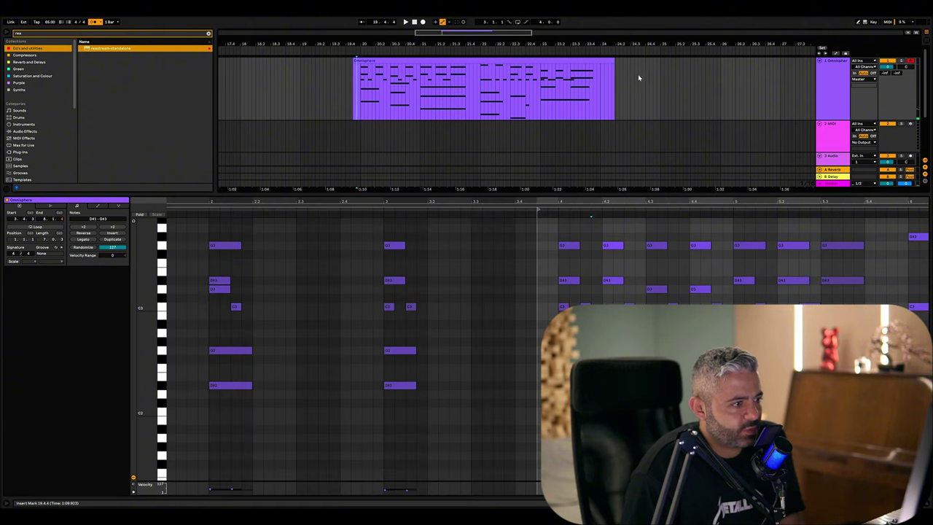
key(space)
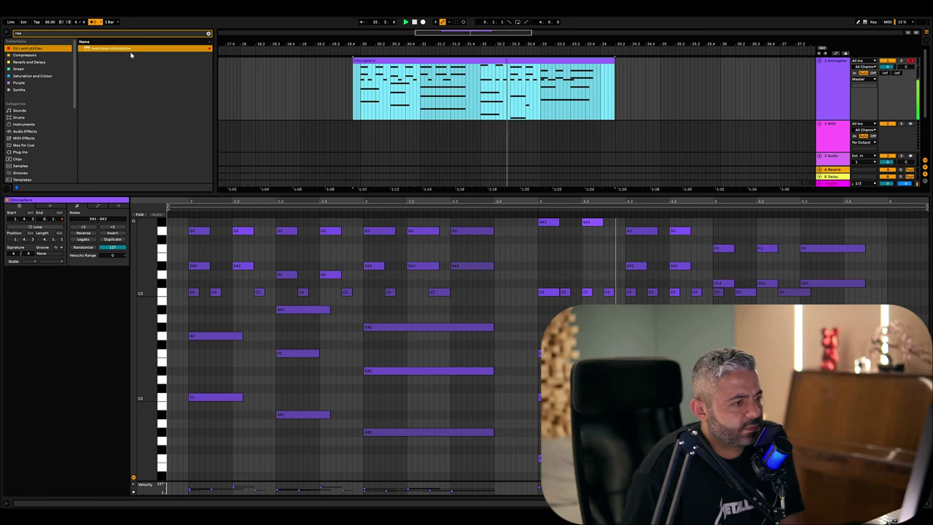
scroll(571, 256, up, 1)
key(space)
- Examine the velocity of the G#3 note at 4.2.1 in an enlarged velocity lane and replay the passage from just before it
click(595, 242)
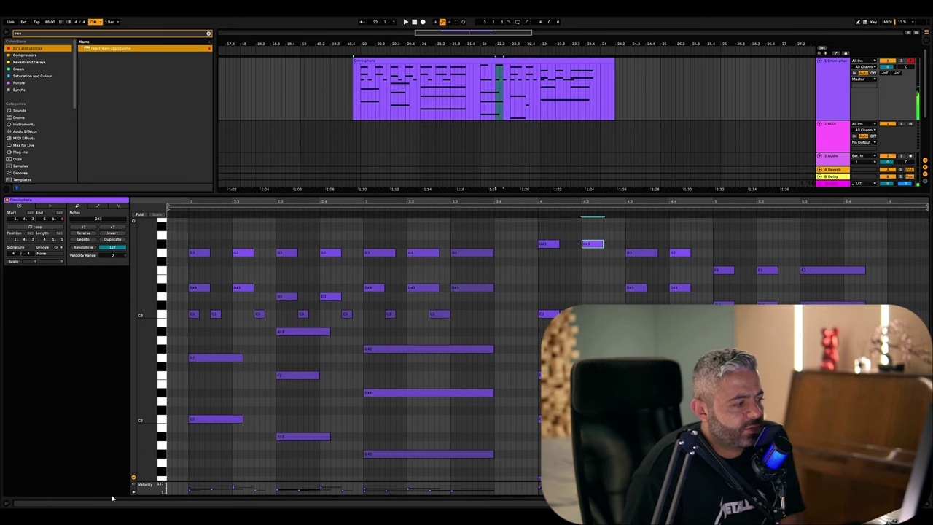
drag(185, 483, 185, 363)
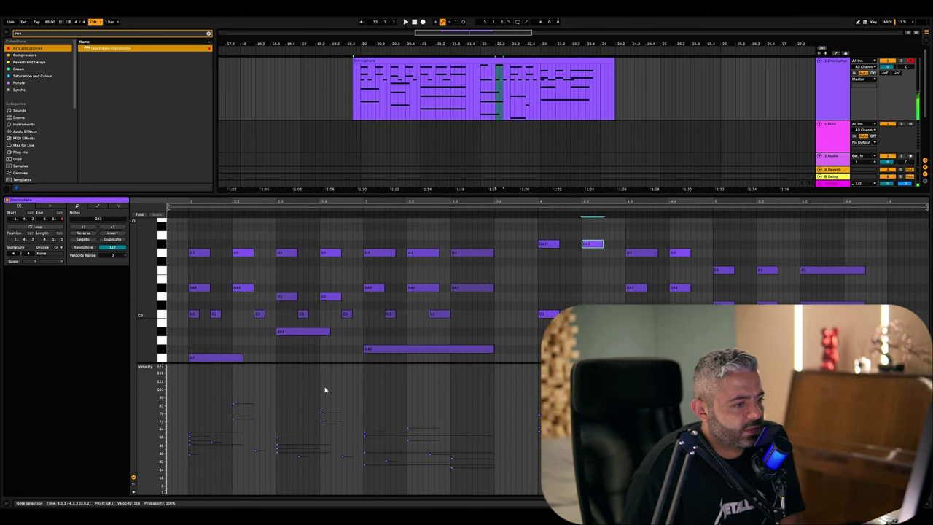
key(space)
click(527, 244)
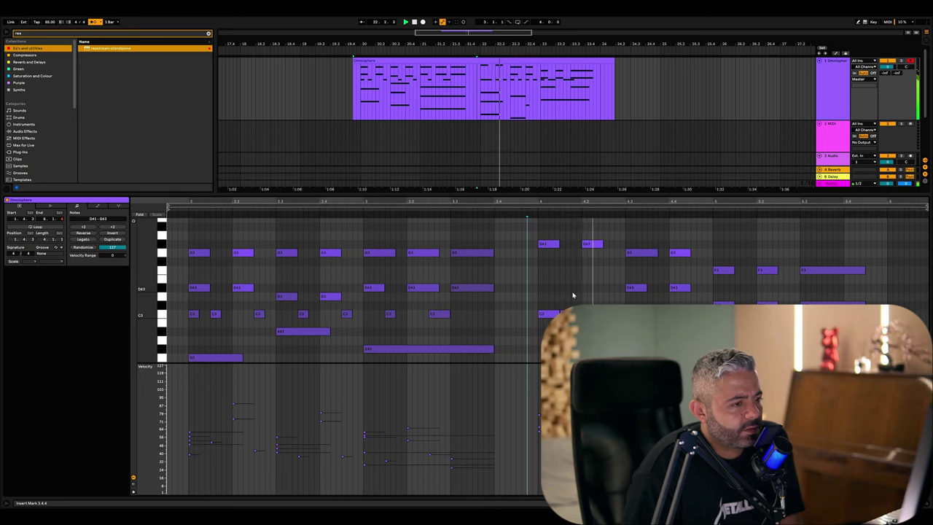
scroll(573, 296, down, 1)
scroll(573, 295, down, 1)
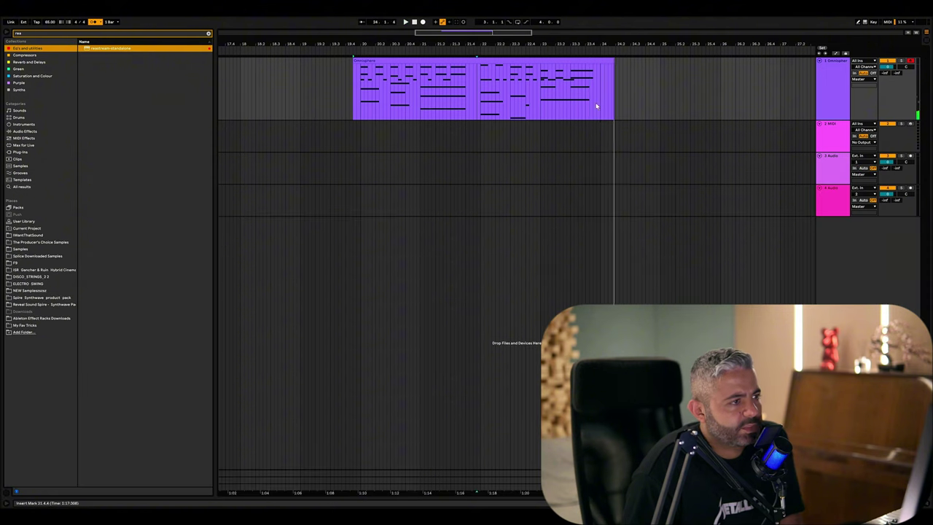
- Trim the tail of the recorded clip so it ends at bar 24, and duplicate the Omnisphere track
drag(599, 103, 637, 90)
key(Delete)
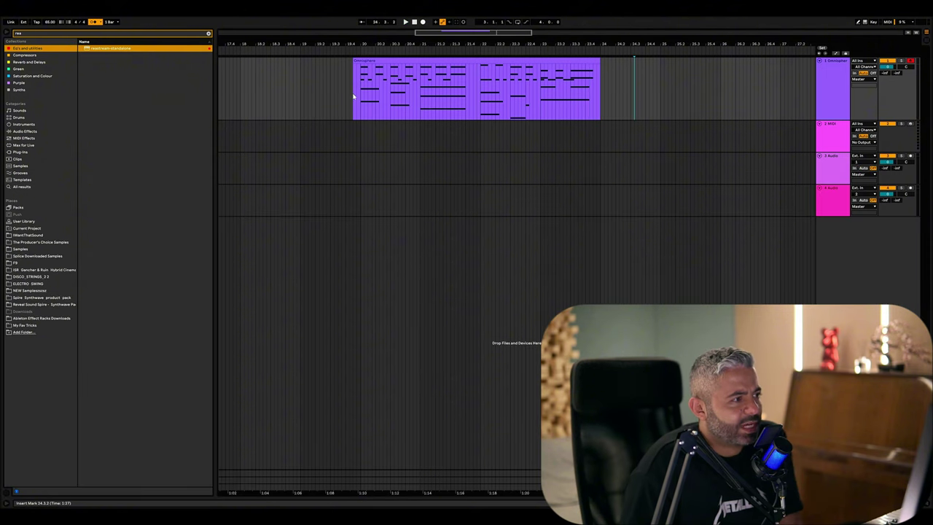
click(353, 96)
key(plus)
key(ctrl+d)
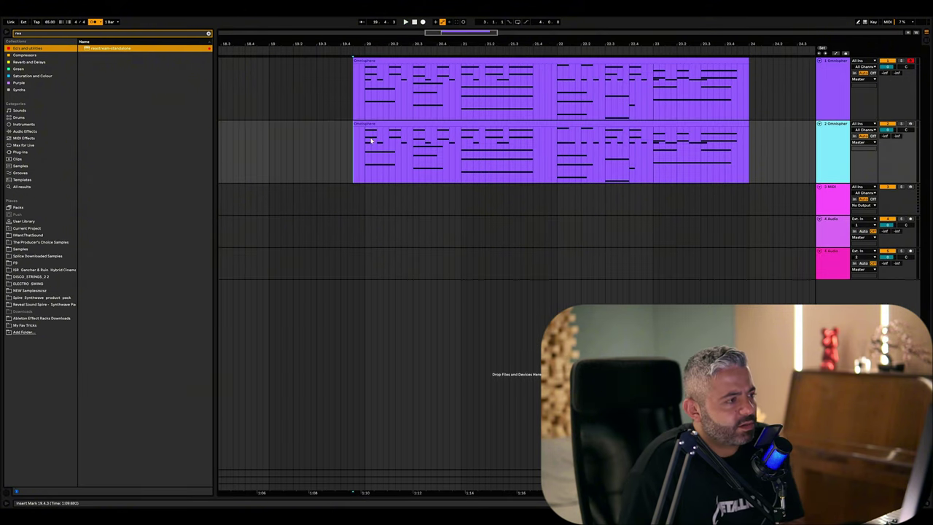
- Delete the clip on the duplicated Omnisphere track and arm that track for recording
click(378, 125)
key(Delete)
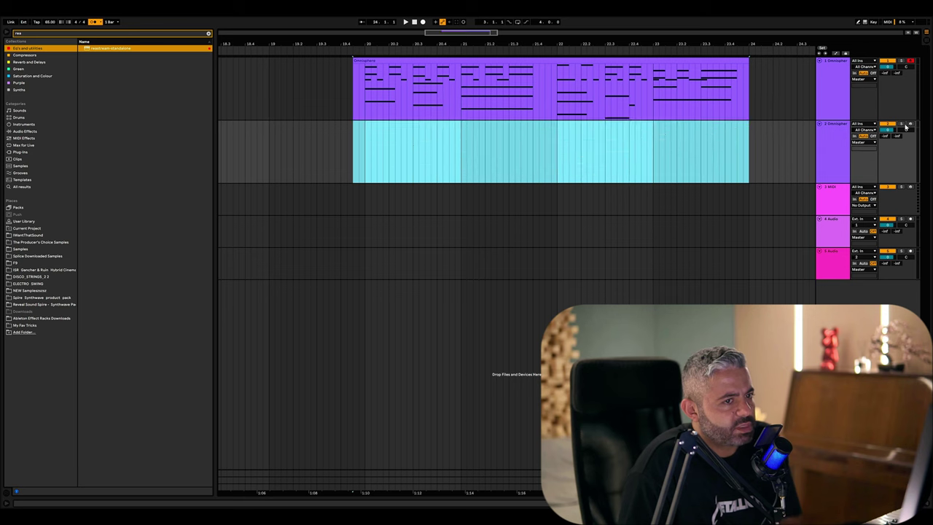
click(911, 124)
click(838, 135)
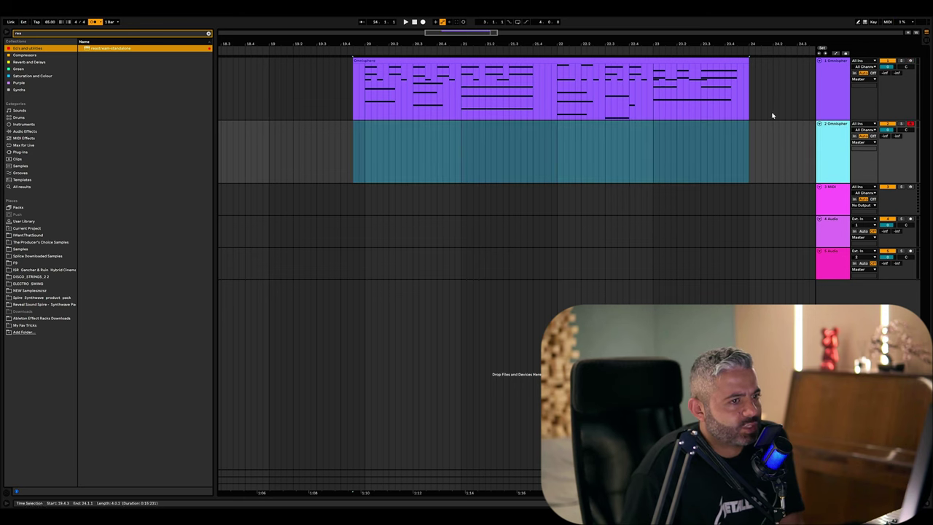
- Clear the browser search and open the Omnisphere instrument window of the duplicated track
double_click(824, 135)
click(208, 33)
click(24, 430)
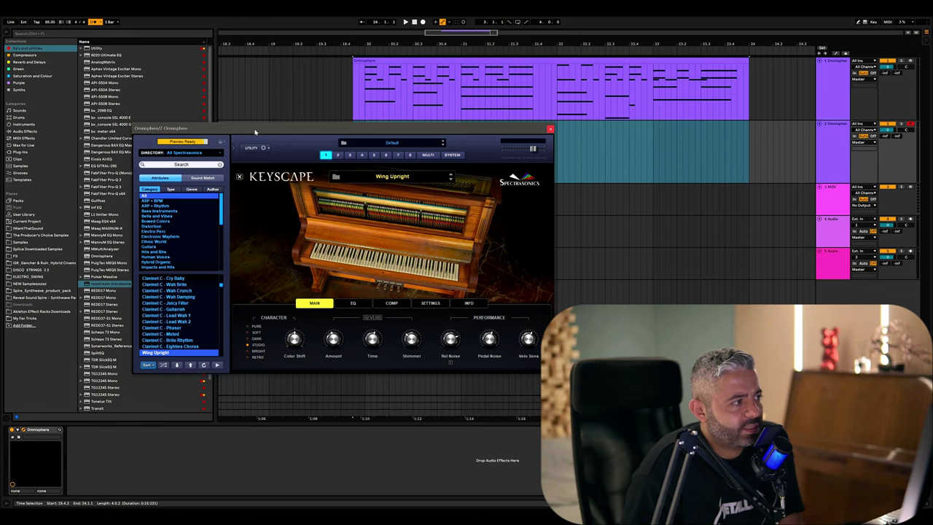
drag(255, 132, 290, 130)
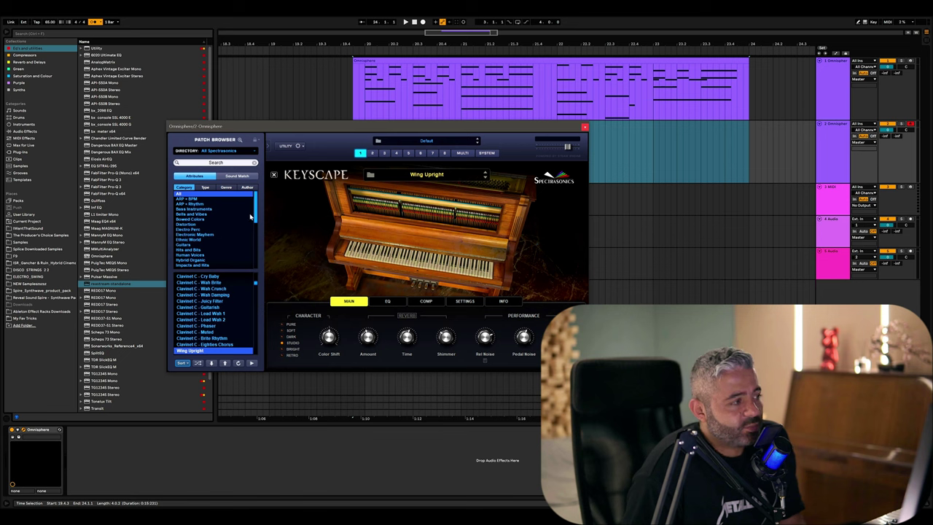
- Filter the Omnisphere patches by the Pads + Strings category and look through the remaining categories
drag(257, 197, 256, 211)
click(191, 255)
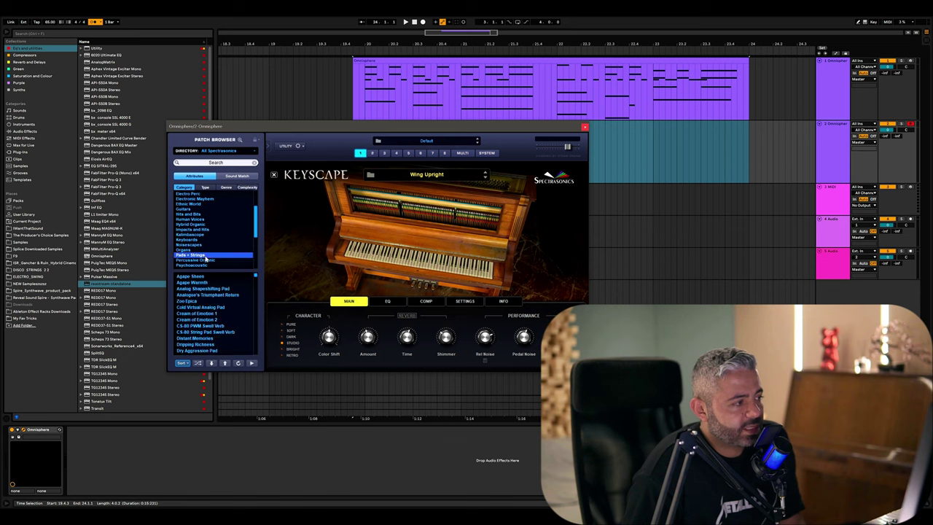
scroll(206, 258, down, 1)
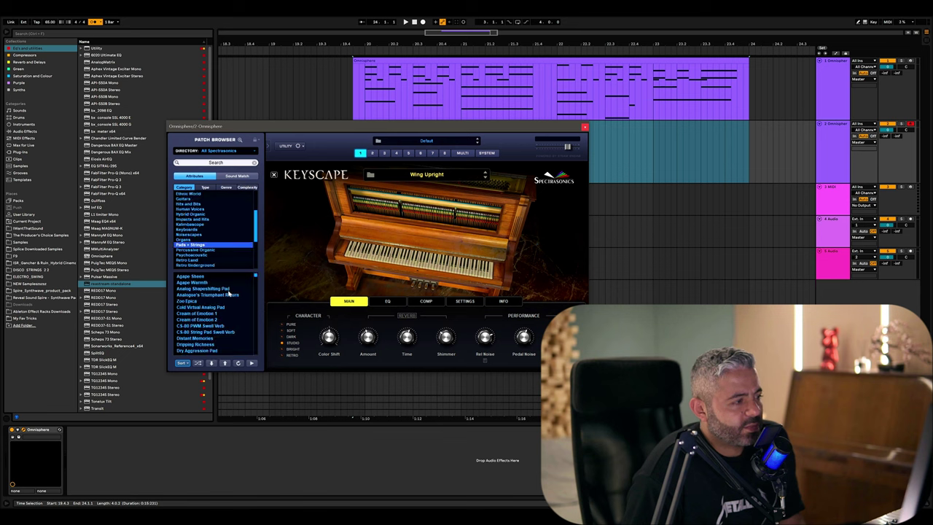
scroll(256, 229, down, 5)
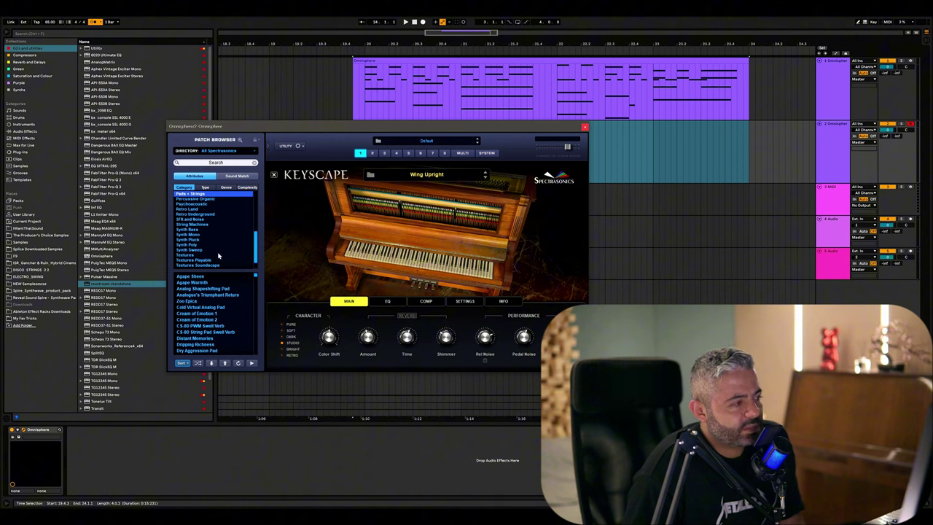
- Try out several Synth Poly patches on the duplicated track, including Analogue Mellodrama and Aggressive Digital Buzz 2
click(187, 245)
click(198, 288)
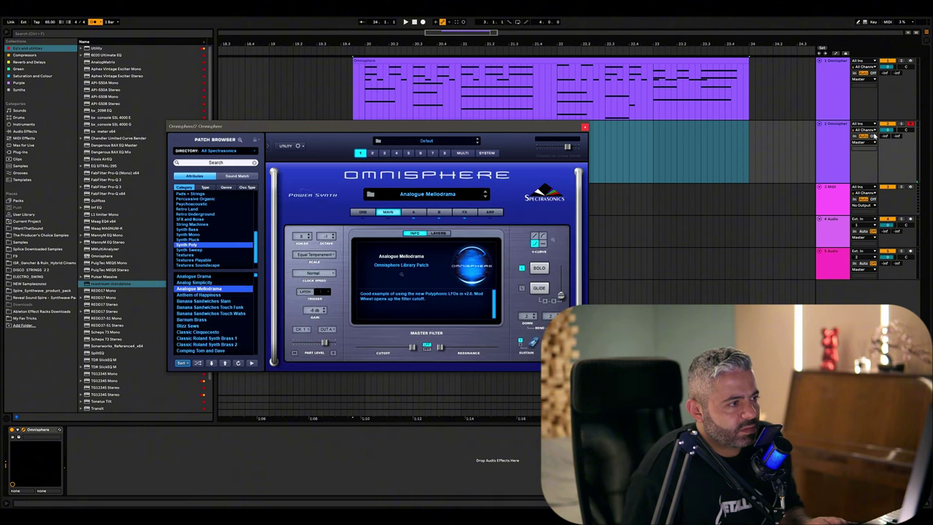
click(204, 301)
click(188, 326)
scroll(206, 335, down, 10)
click(207, 334)
scroll(207, 331, down, 10)
click(208, 320)
scroll(208, 332, down, 5)
click(203, 338)
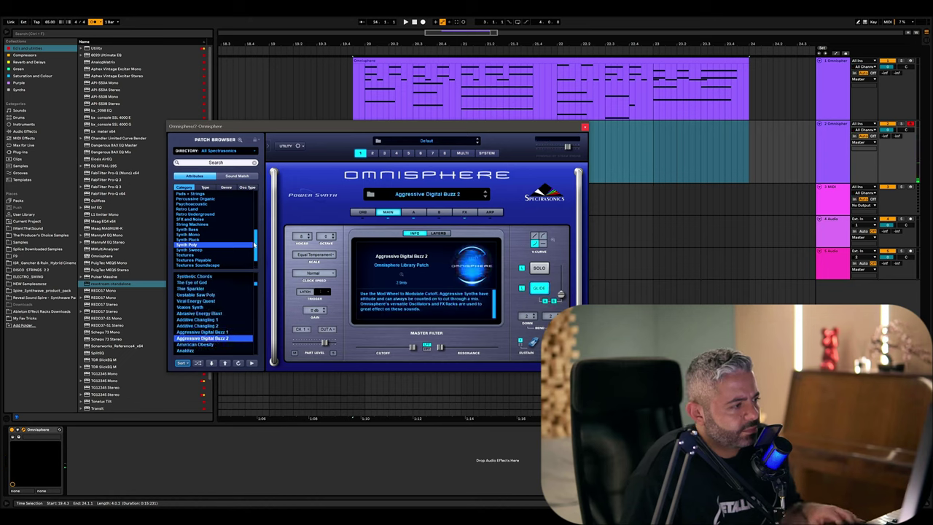
- Choose a different patch category in Omnisphere and load a patch from its list on the duplicated track
drag(254, 245, 255, 235)
click(184, 219)
scroll(207, 314, down, 10)
click(206, 290)
click(207, 295)
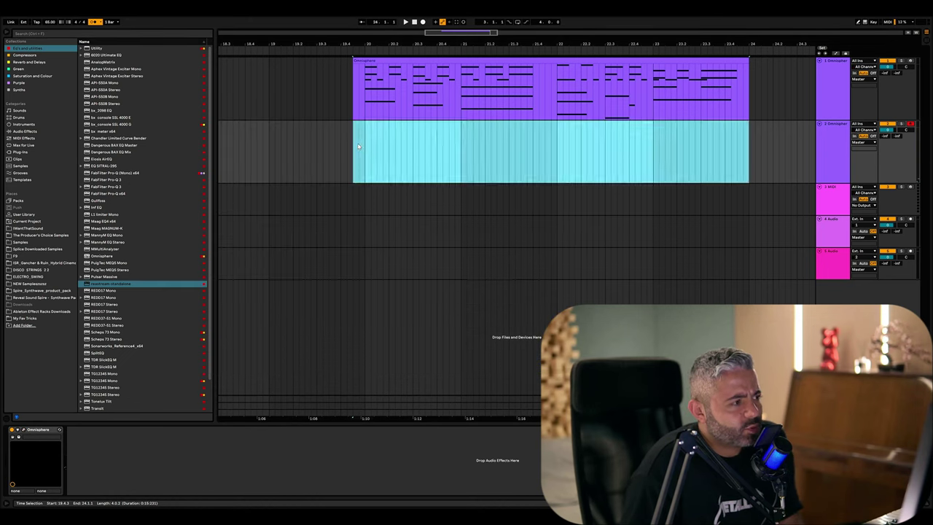
- Trim a sixteenth off both ends of the first track's clip so it spans 19.4.4 to 23.4.4
click(354, 148)
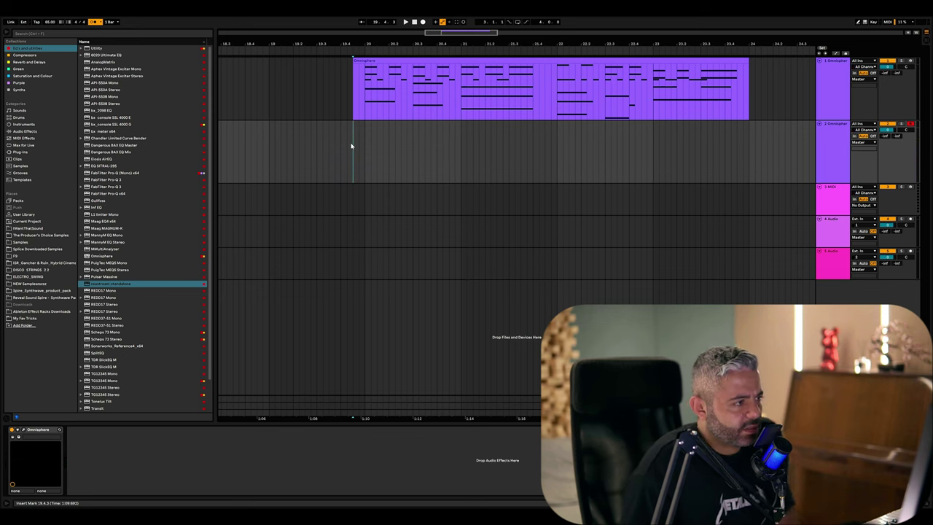
click(365, 73)
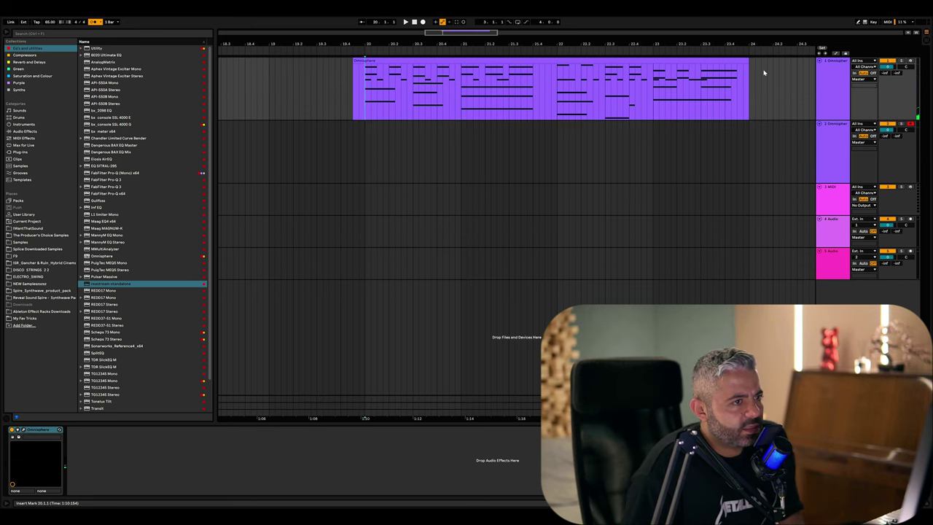
drag(355, 87, 357, 88)
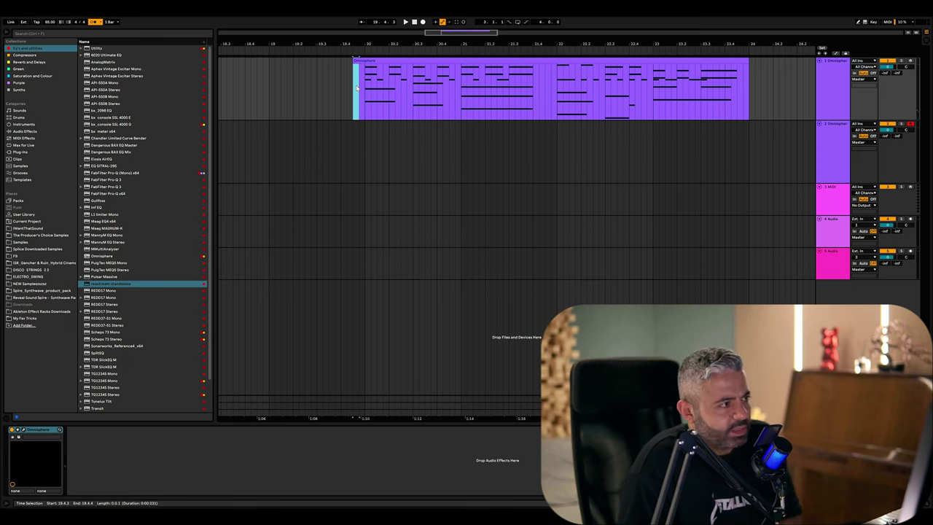
click(745, 82)
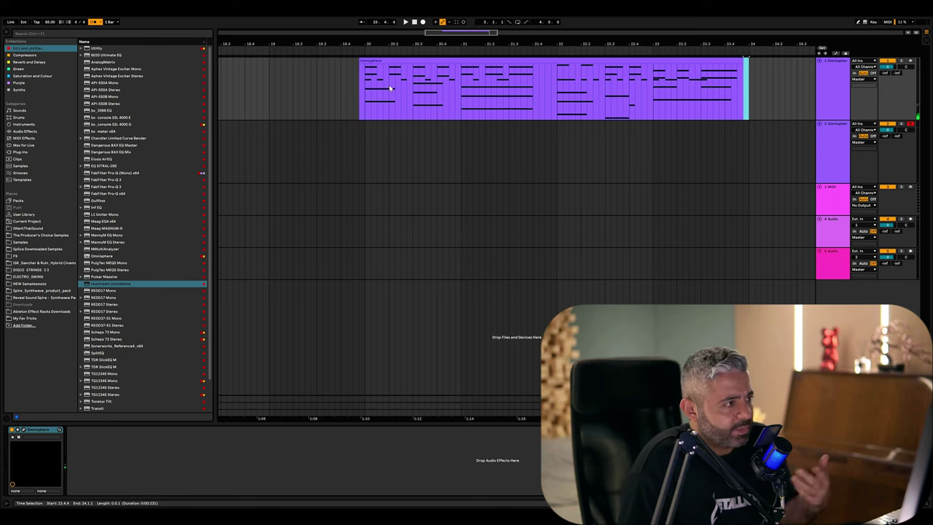
click(443, 101)
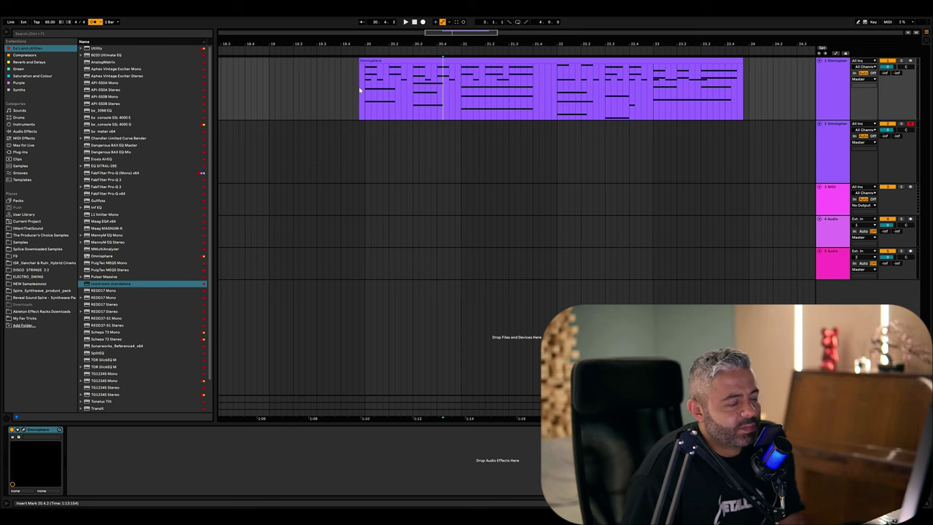
- Copy the first track's clip to the same position on the second Omnisphere track and solo that track
drag(398, 62, 401, 125)
click(902, 124)
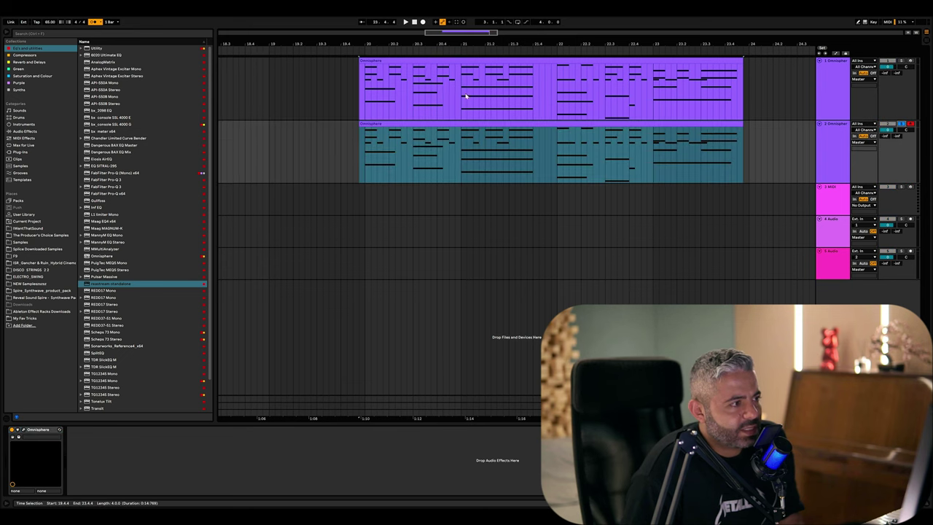
click(363, 145)
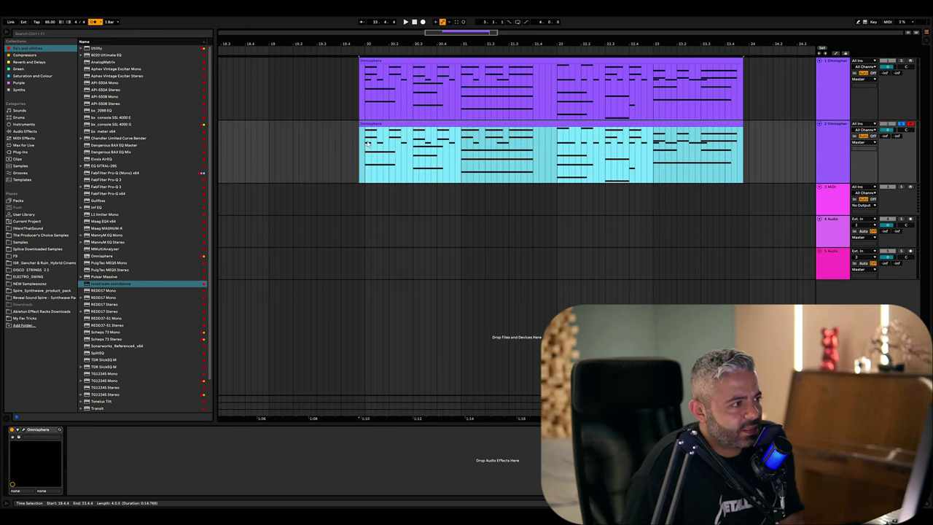
- Deactivate the original clip on the first Omnisphere track
click(531, 60)
key(0)
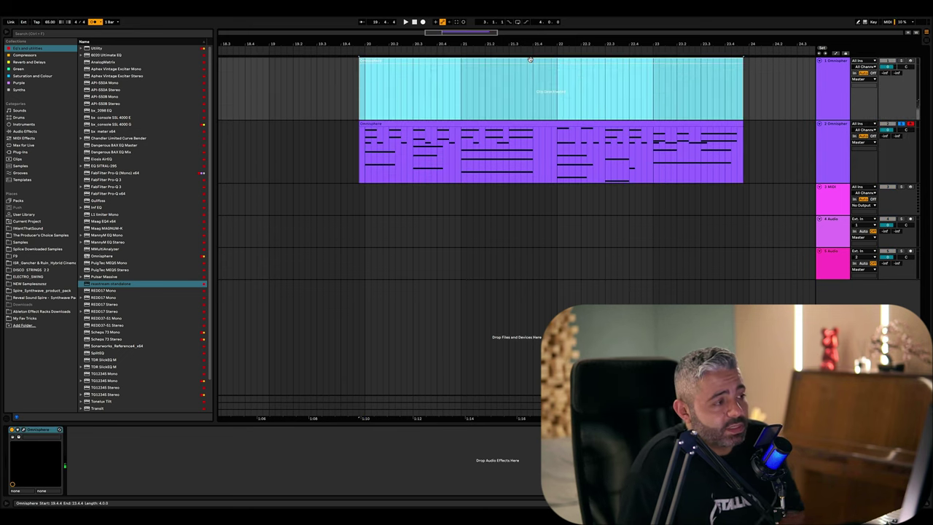
- Open the second Omnisphere track's clip for note editing and adjust it to span from bar 20 to bar 24
click(364, 150)
key(space)
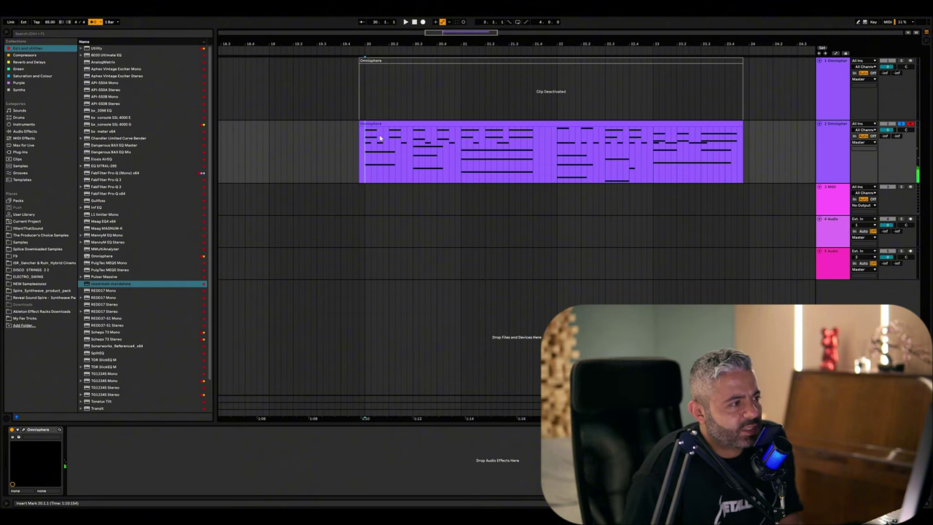
double_click(385, 124)
click(96, 207)
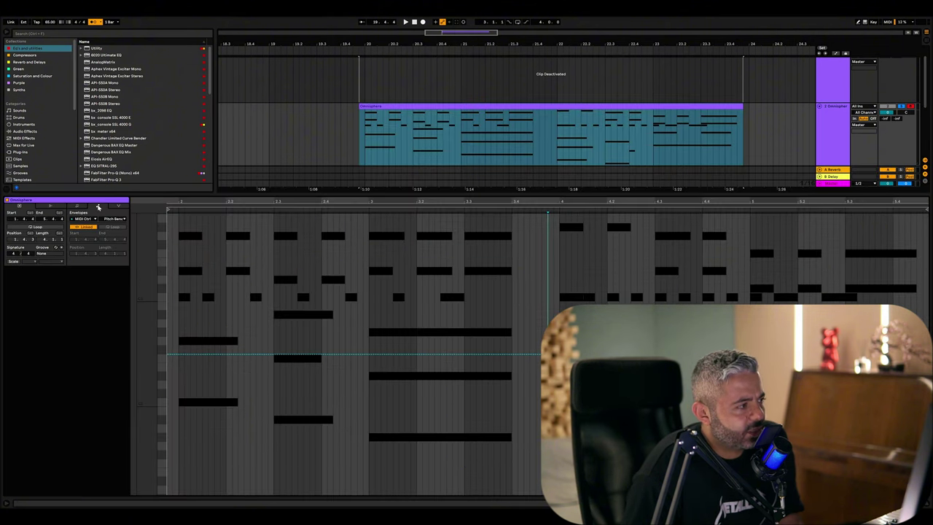
click(114, 219)
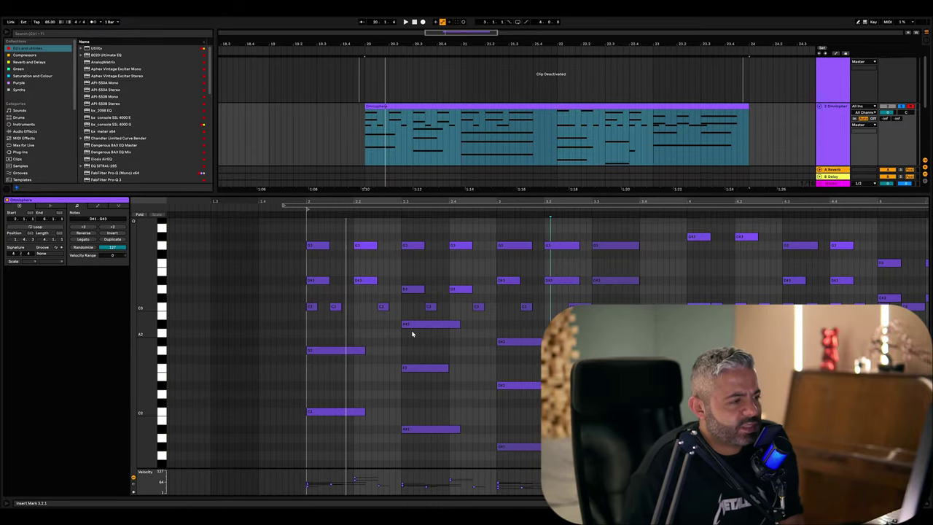
- Delete the first chord's repeated notes and stretch the remaining C2, G2, C3, D#3 and G3 notes to two beats
drag(314, 310, 354, 412)
click(336, 309)
key(Delete)
click(384, 307)
key(Delete)
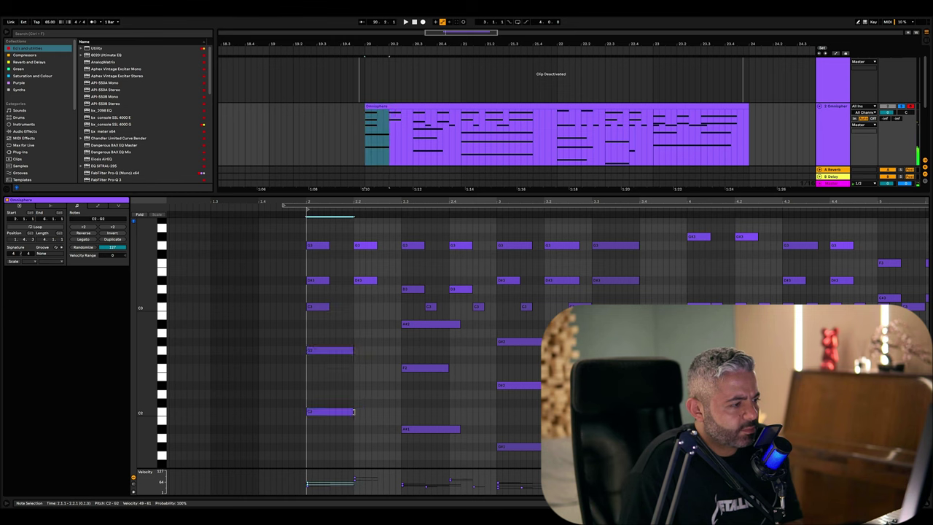
drag(370, 294, 353, 307)
key(Delete)
drag(347, 439, 326, 238)
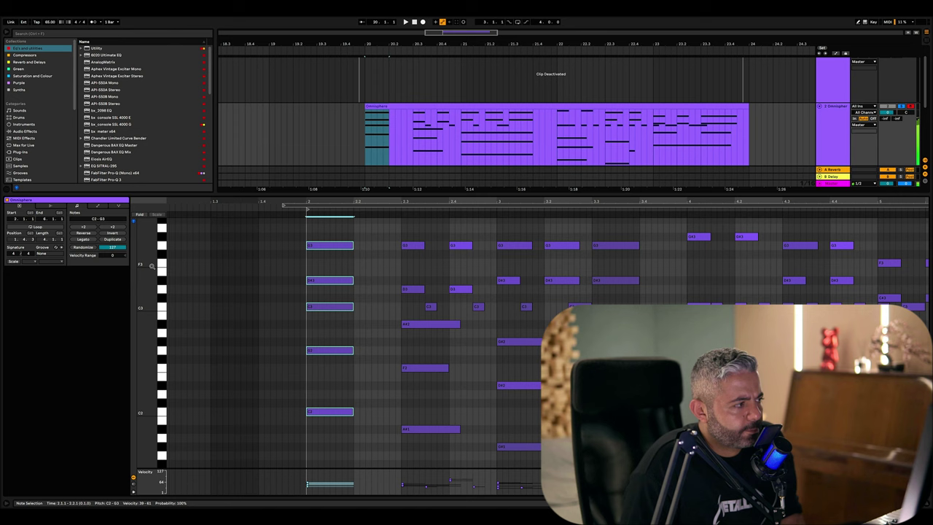
click(86, 239)
key(space)
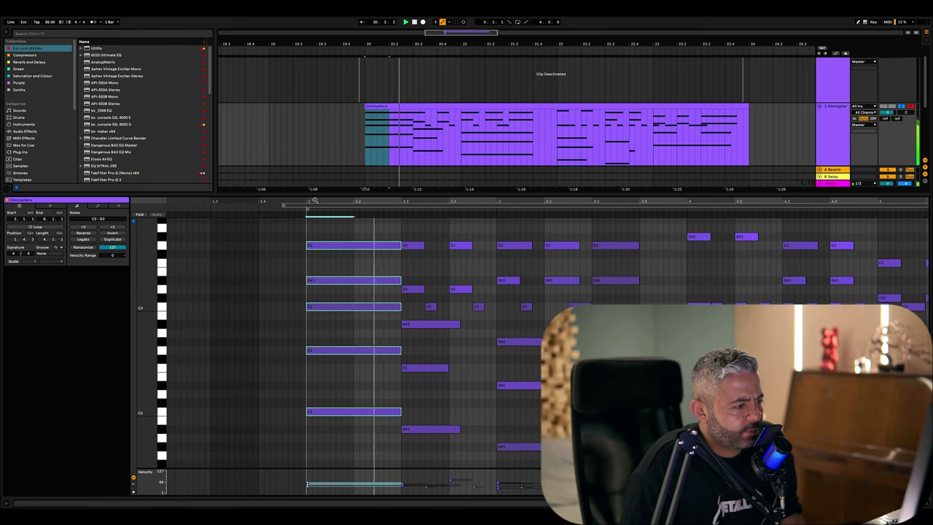
- Delete the second chord's repeated notes and hold its remaining notes, A#1 up to G3, for two beats
click(430, 307)
key(Delete)
click(477, 307)
key(Delete)
drag(416, 240, 449, 290)
drag(460, 326, 449, 328)
drag(460, 430, 449, 430)
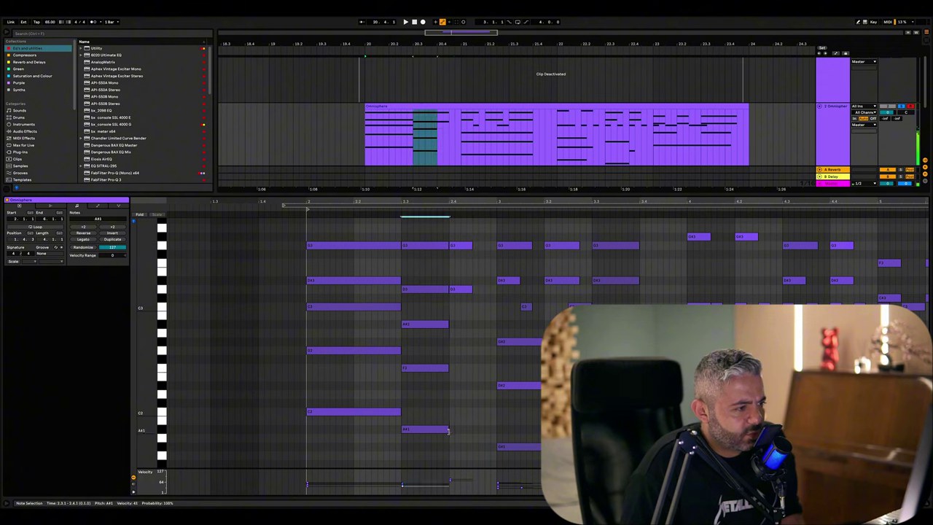
drag(436, 231, 415, 494)
drag(448, 368, 497, 368)
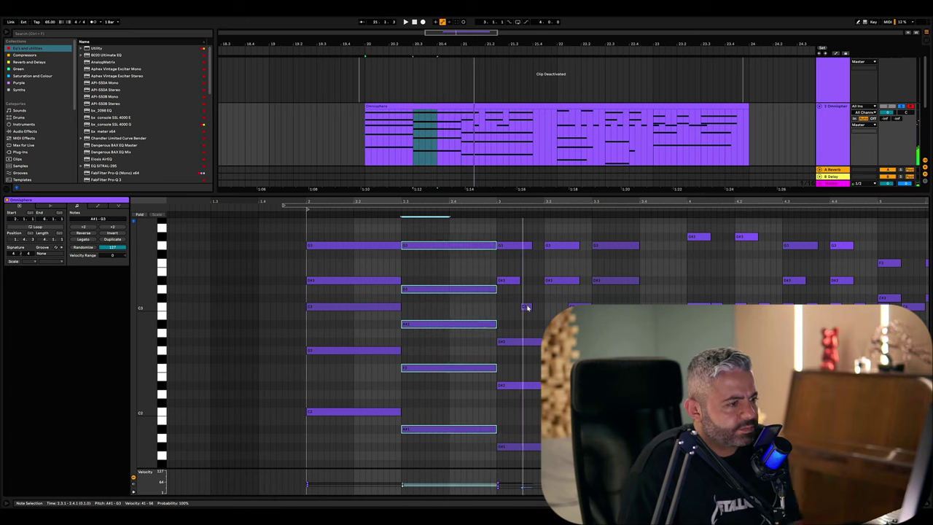
- Replace the repeats in the third to fifth chords with sustained notes, one bar for the third and two beats for the others
drag(639, 341, 688, 341)
drag(532, 245, 687, 245)
scroll(583, 277, right, 3)
drag(571, 237, 642, 237)
click(666, 306)
drag(667, 280, 738, 280)
key(space)
- Stretch the last chord's notes across the whole final bar and play the edited progression
drag(678, 246, 927, 256)
scroll(656, 269, up, 2)
drag(761, 291, 927, 291)
key(space)
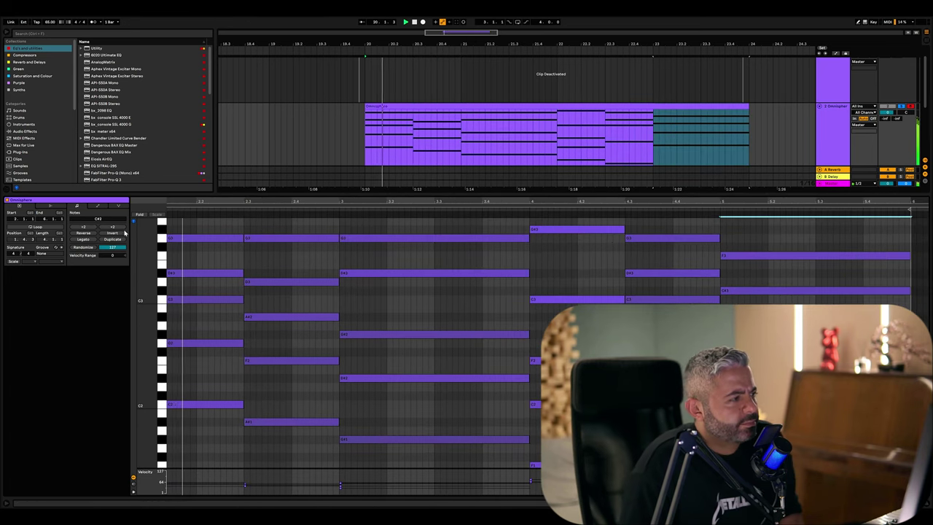
- Fold the note editor to the used pitches and enlarge the velocity lane while auditioning the sustained chords
click(140, 215)
scroll(386, 381, left, 2)
scroll(383, 382, left, 1)
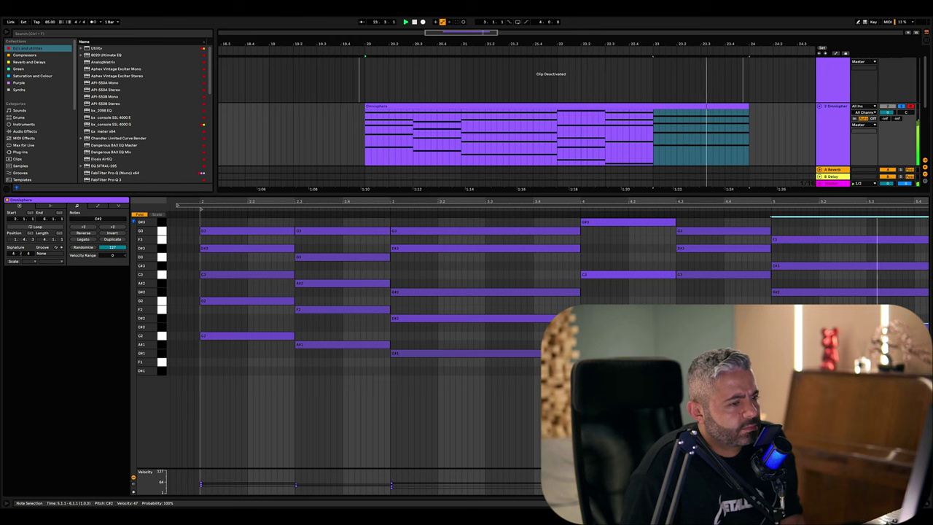
key(space)
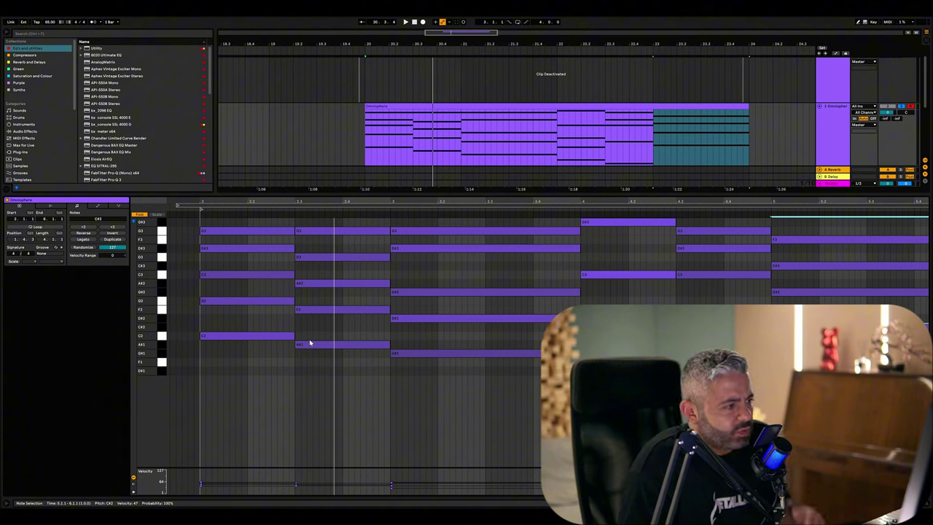
key(space)
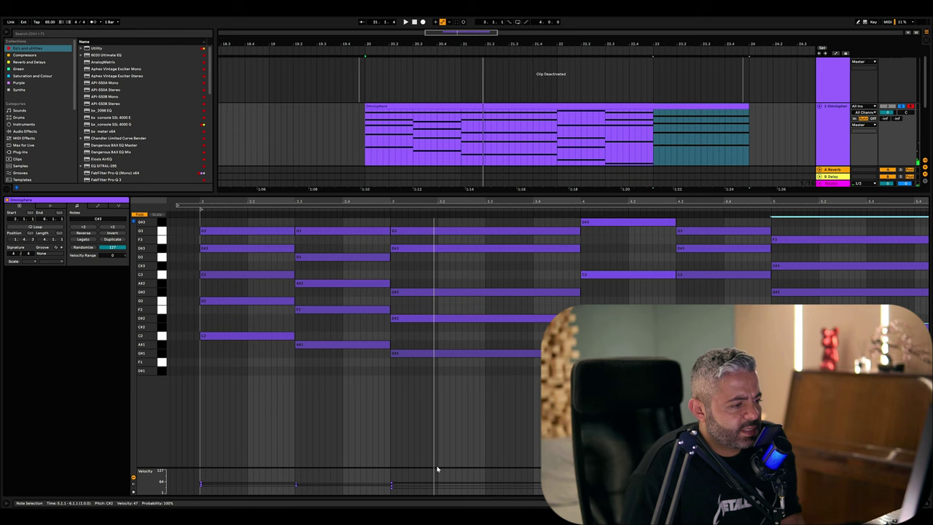
drag(437, 469, 422, 374)
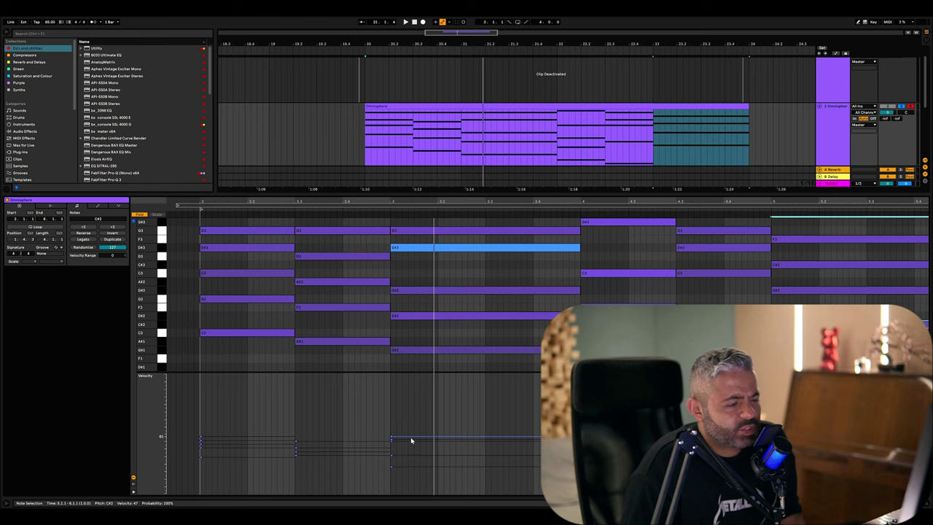
key(space)
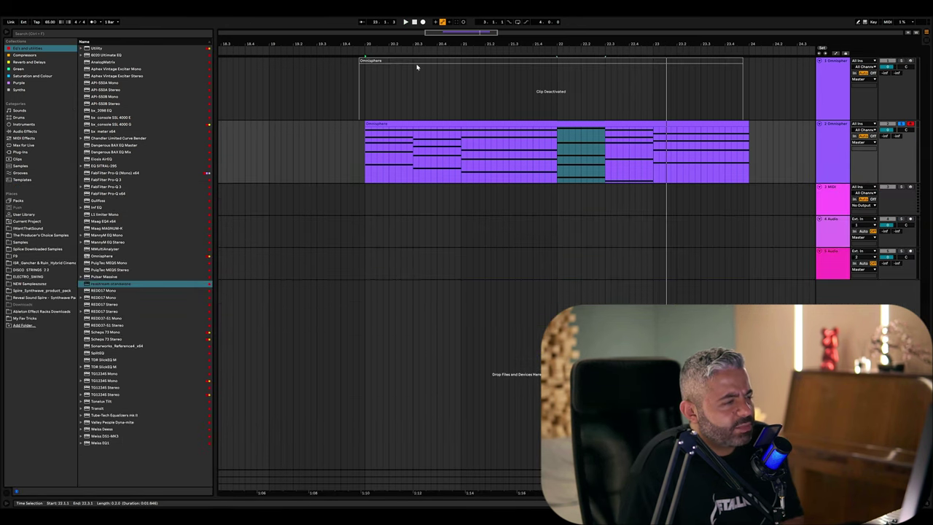
- Reactivate the original clip on the first Omnisphere track and start playback from bar 20
click(418, 62)
key(0)
click(365, 92)
key(space)
- Solo the first track along with the second and balance the layers with the second track's volume at -8.7 dB
click(901, 61)
key(space)
key(space)
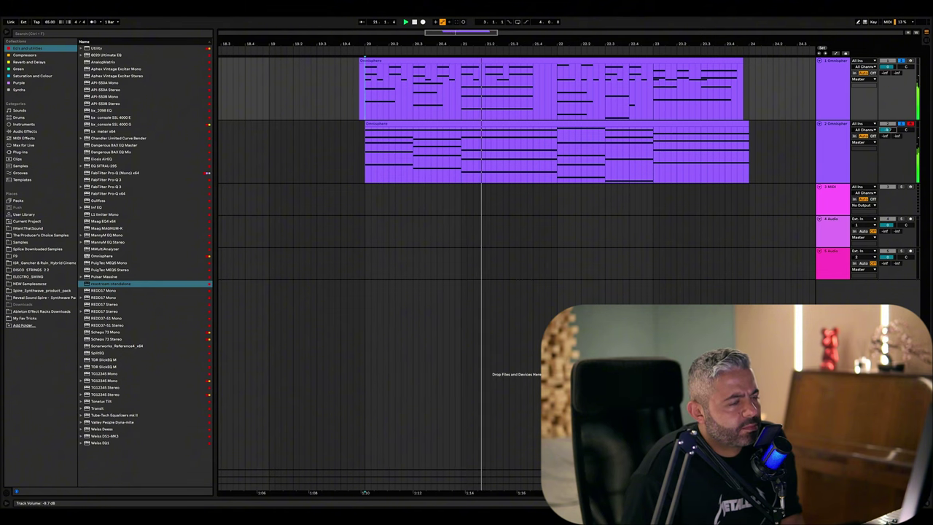
scroll(696, 163, right, 1)
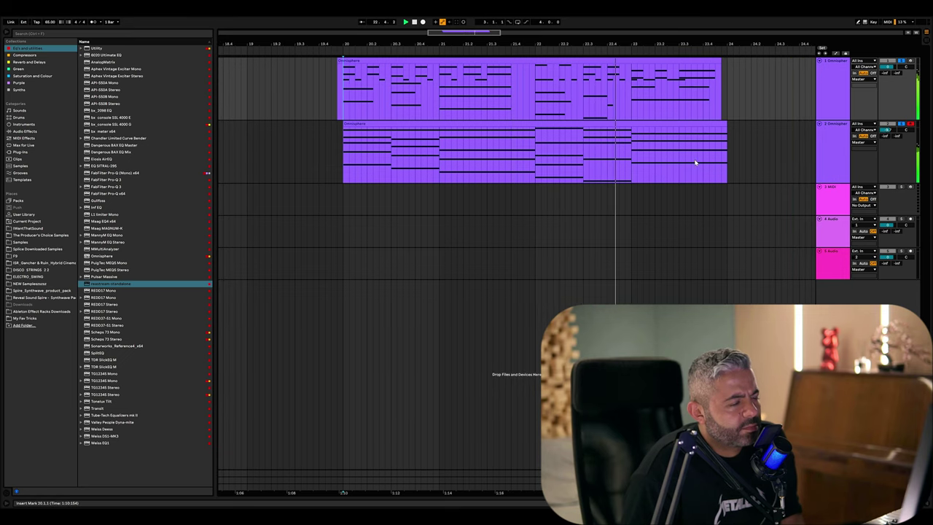
key(minus)
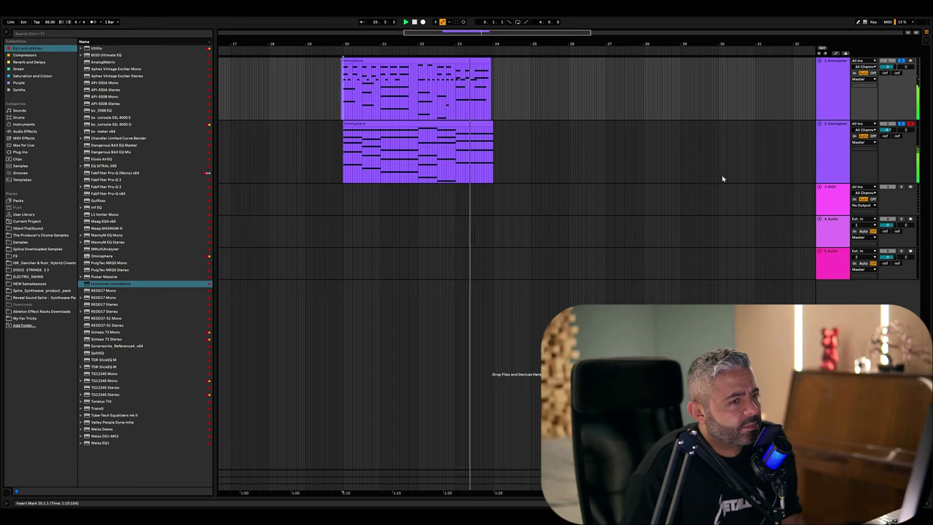
right_click(822, 129)
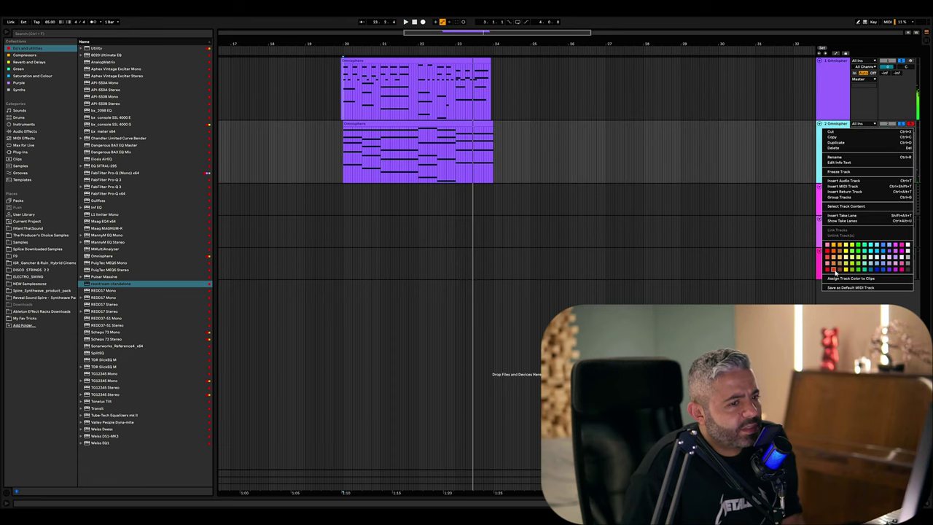
click(506, 78)
click(443, 134)
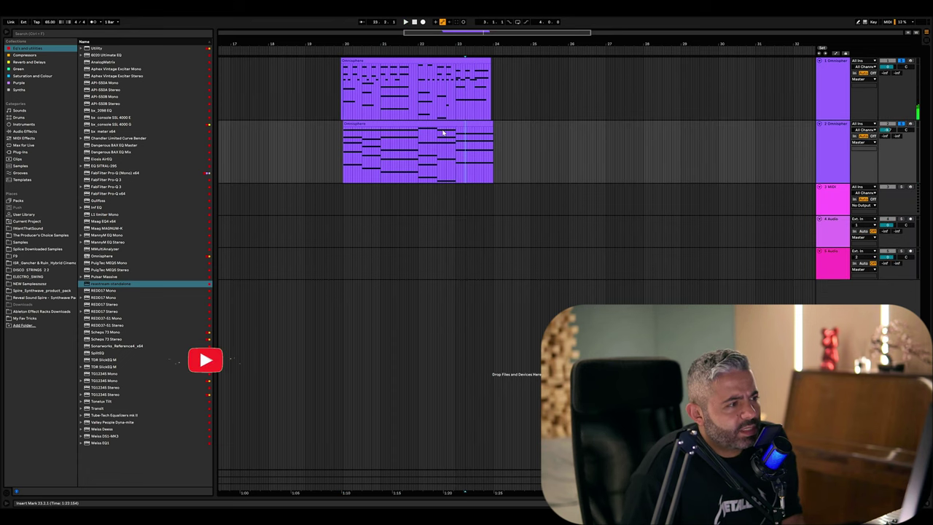
- Widen the arrangement grid and copy the second Omnisphere track's clip to bar 32
right_click(496, 151)
click(566, 205)
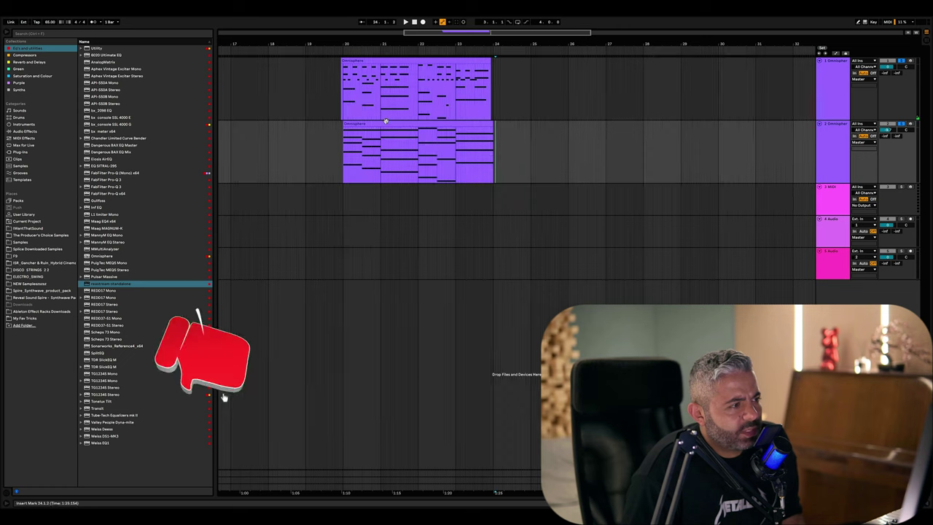
click(376, 124)
drag(373, 122, 809, 124)
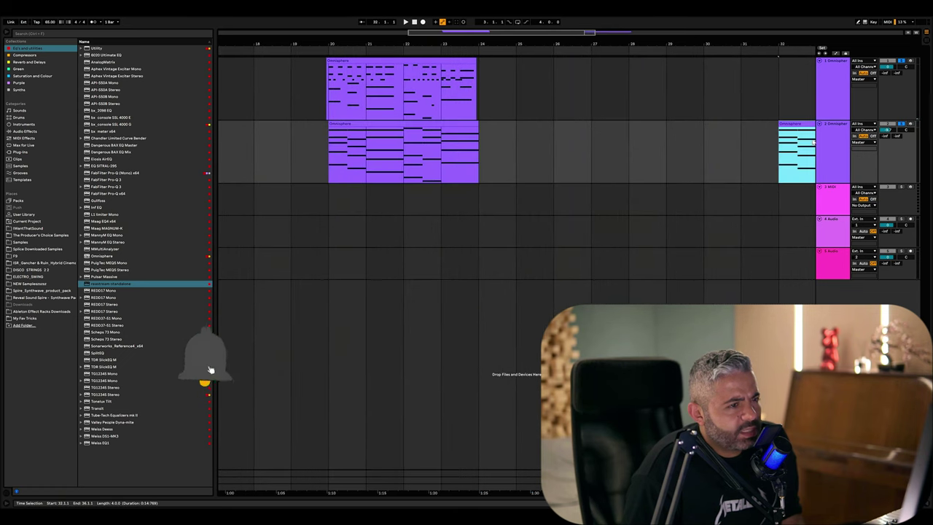
- Recolour the second Omnisphere track and its clips orange-red, and play both layers from bar 20
right_click(831, 126)
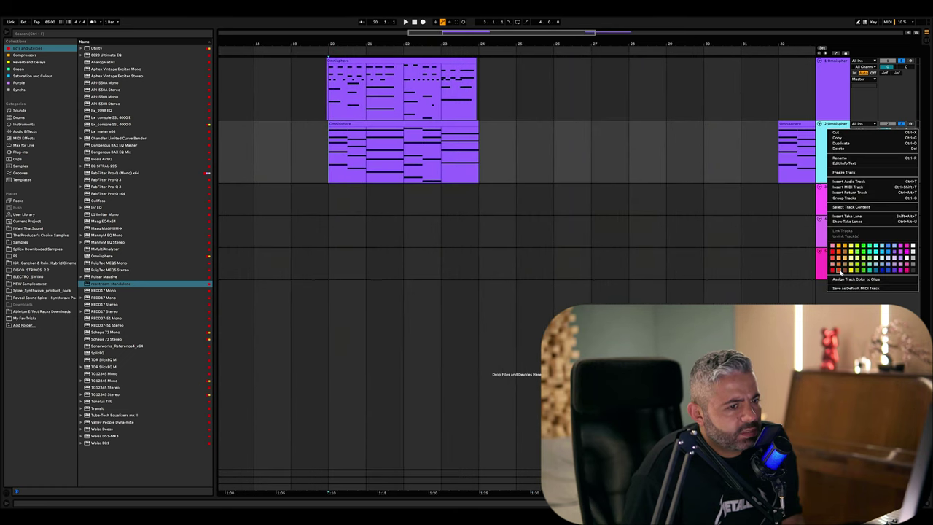
click(839, 271)
right_click(829, 145)
click(857, 296)
click(325, 143)
key(space)
key(plus)
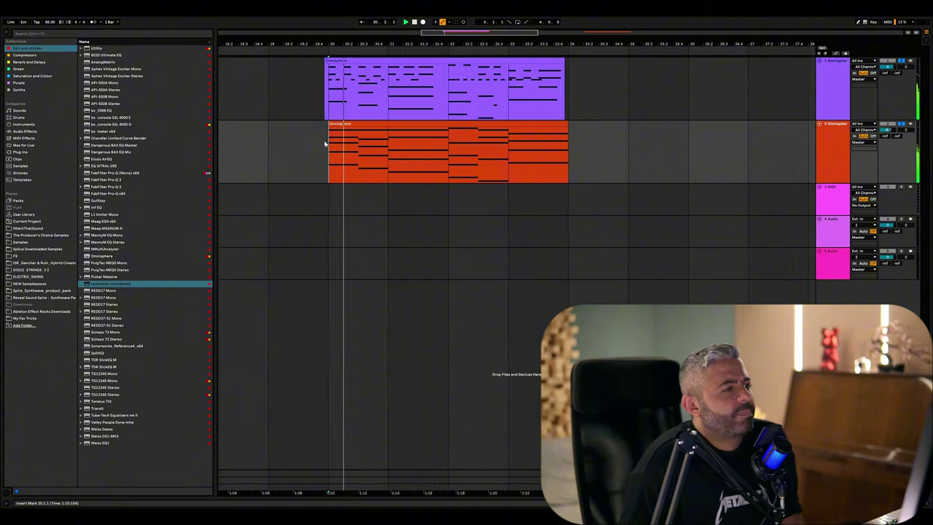
scroll(405, 183, left, 1)
key(space)
- Open the second track's Omnisphere instrument and arm that track with solo turned off on both tracks
double_click(829, 139)
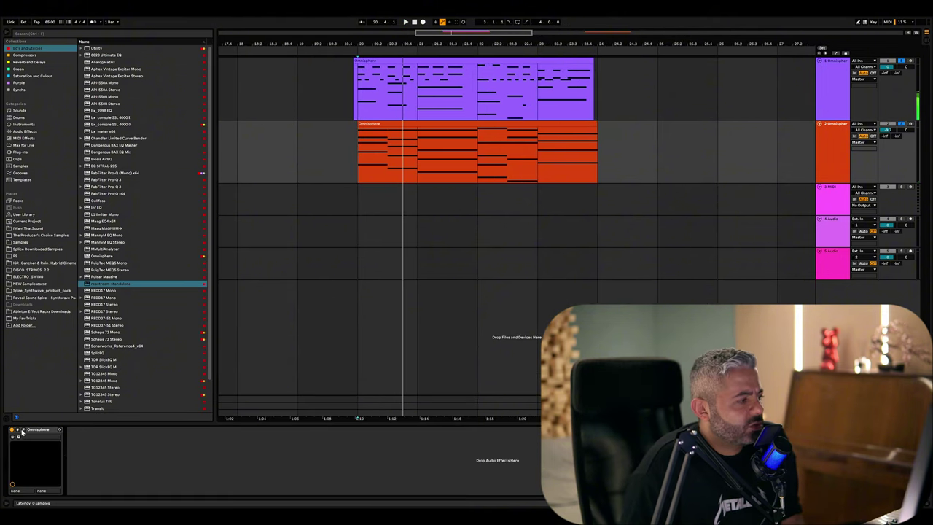
click(23, 431)
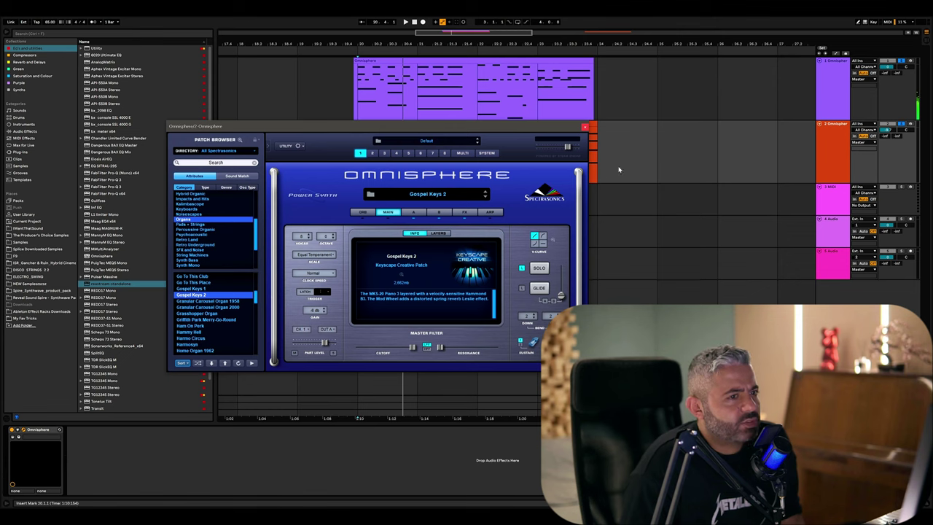
click(902, 124)
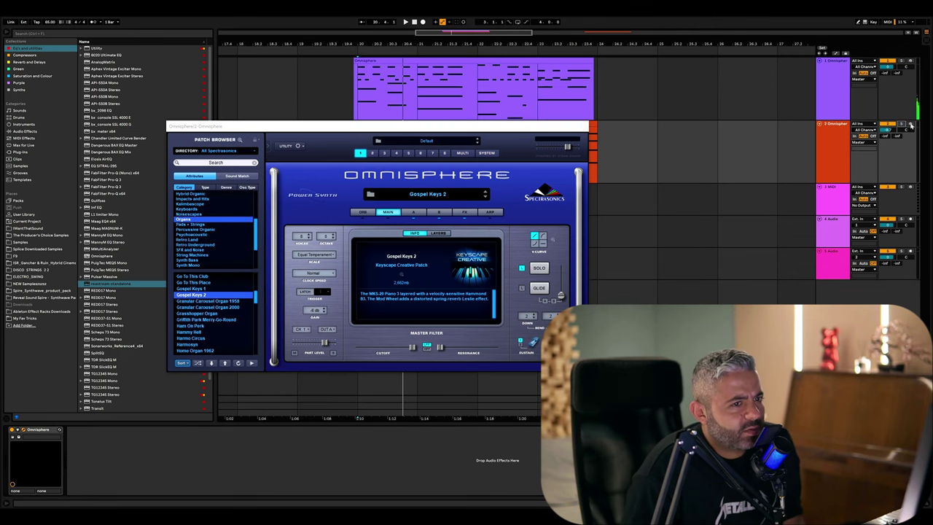
click(835, 133)
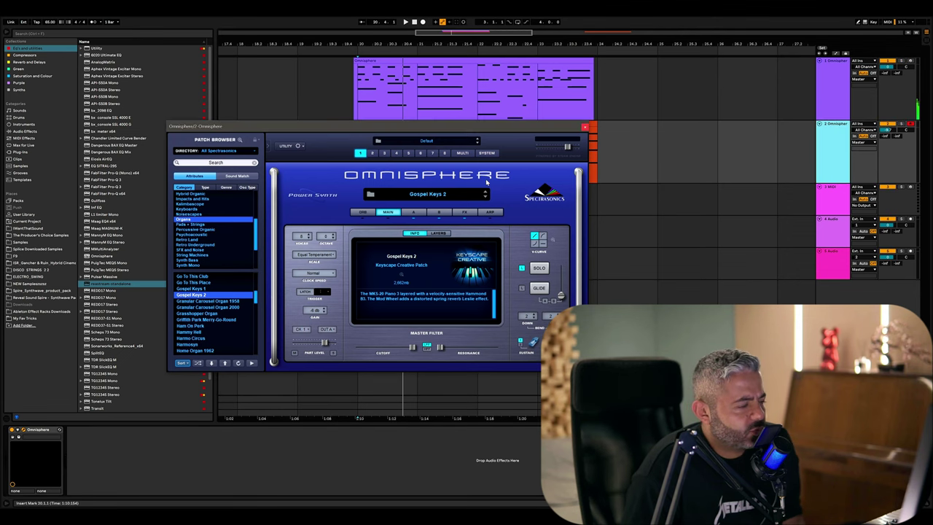
- Filter Omnisphere's patches to the Pads + Strings category and go to the end of the list, keeping the second track armed
click(201, 226)
drag(255, 271, 288, 343)
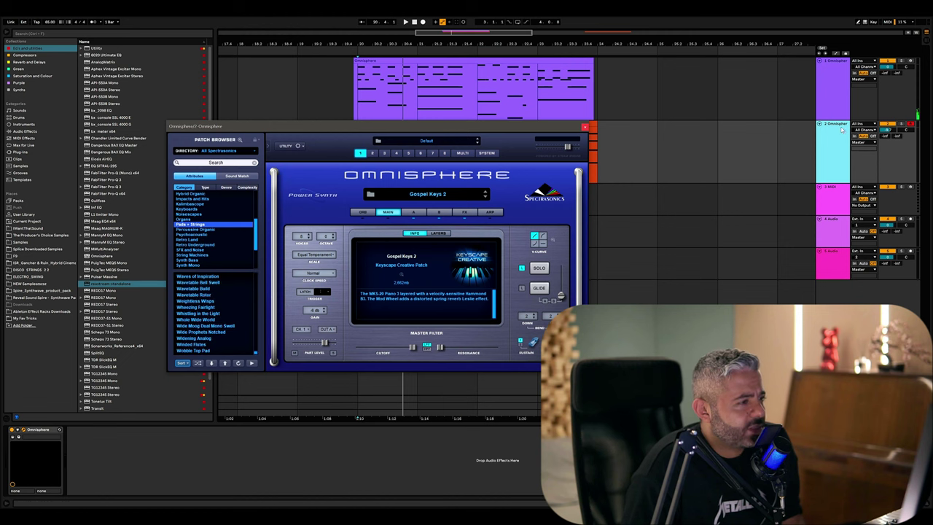
click(911, 61)
click(910, 124)
click(822, 136)
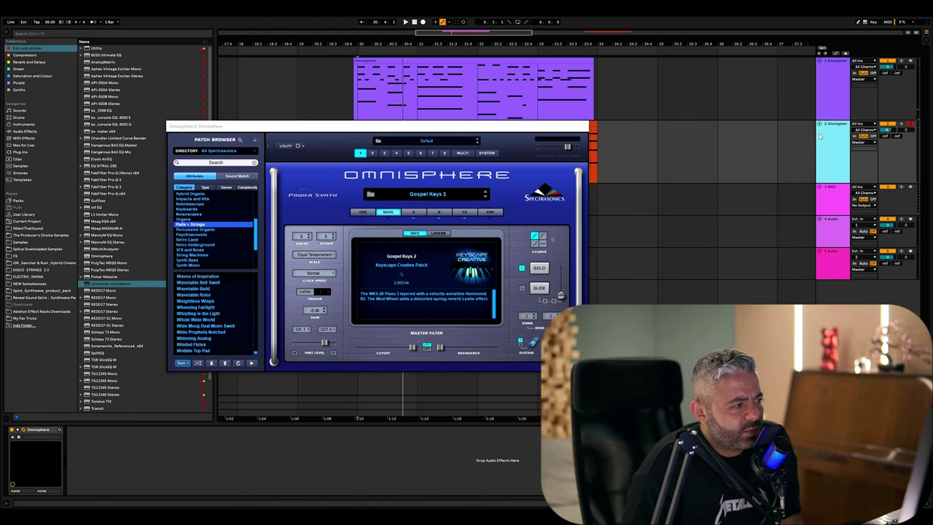
mouse_move(256, 356)
mouse_down()
mouse_move(255, 333)
mouse_move(238, 342)
mouse_move(255, 357)
mouse_up()
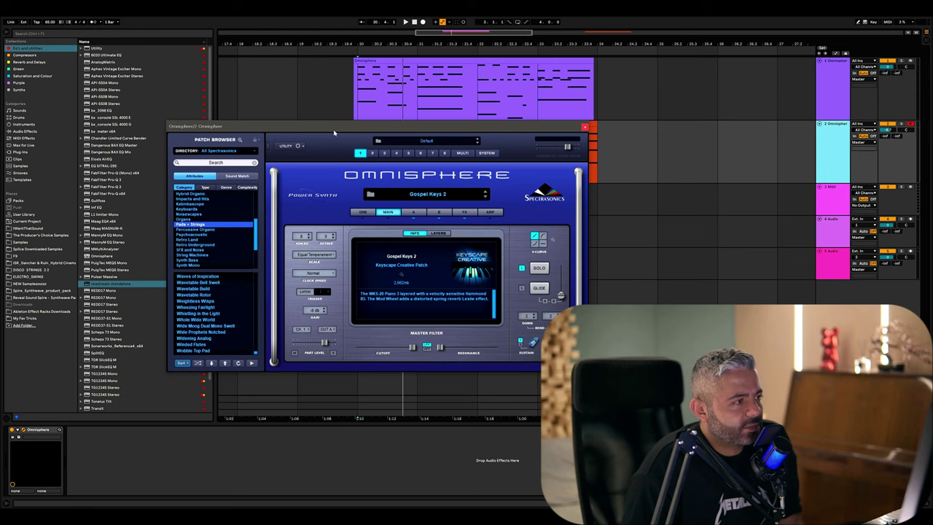
- Load the Wobble Top Pad patch and raise the second track's volume slightly
drag(333, 129, 408, 239)
click(270, 461)
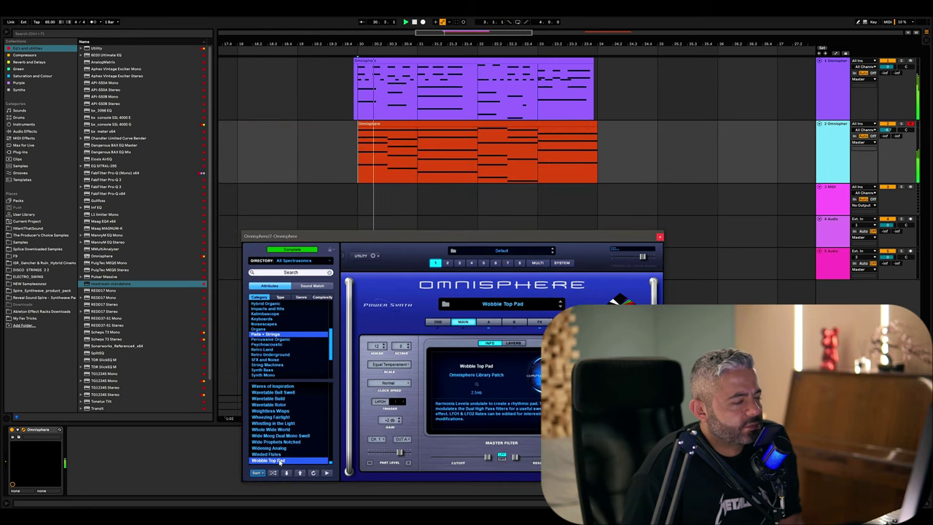
drag(888, 132, 888, 127)
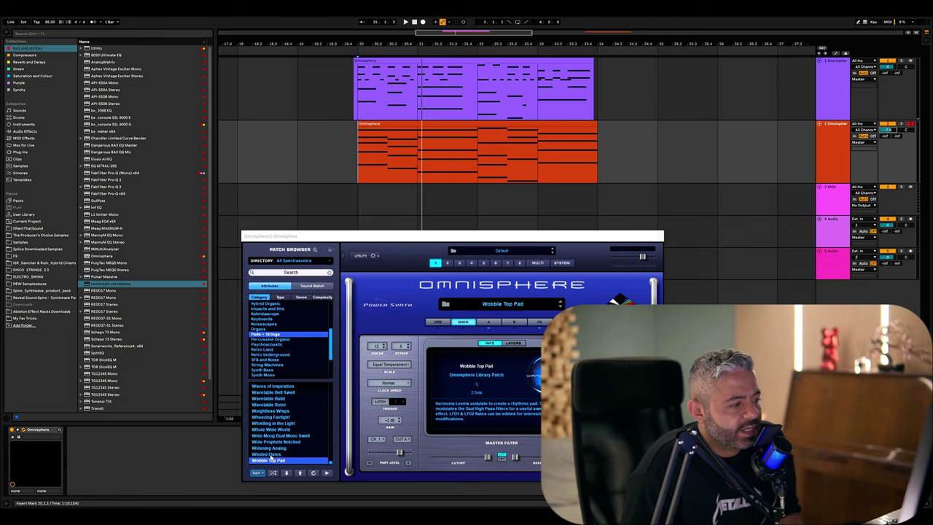
- Audition other Pads + Strings patches against the chords and load Warming Vox Pad
click(273, 449)
click(277, 423)
key(space)
scroll(292, 431, up, 1)
click(288, 425)
scroll(288, 419, up, 2)
click(286, 406)
scroll(285, 413, up, 1)
click(285, 411)
key(space)
scroll(285, 412, up, 2)
key(space)
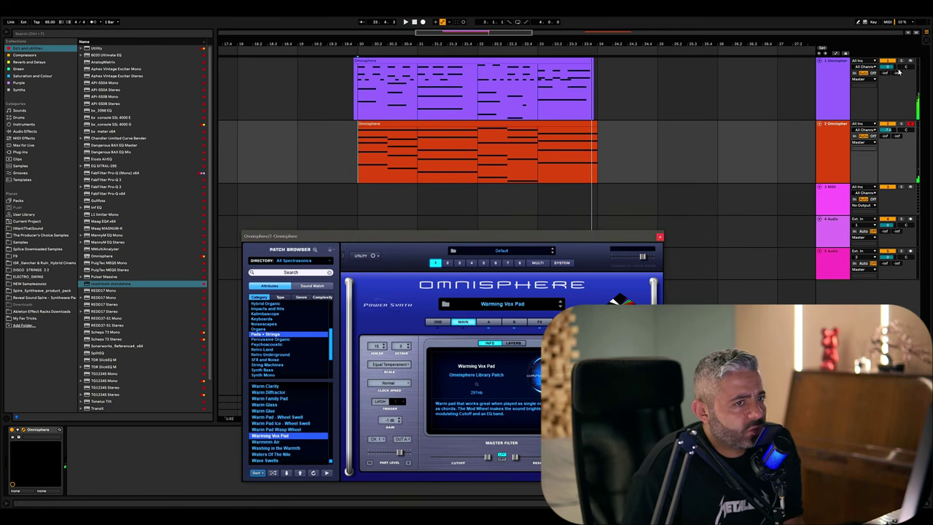
- Disarm the second Omnisphere track, solo it and play its pad part from bar 20
click(910, 61)
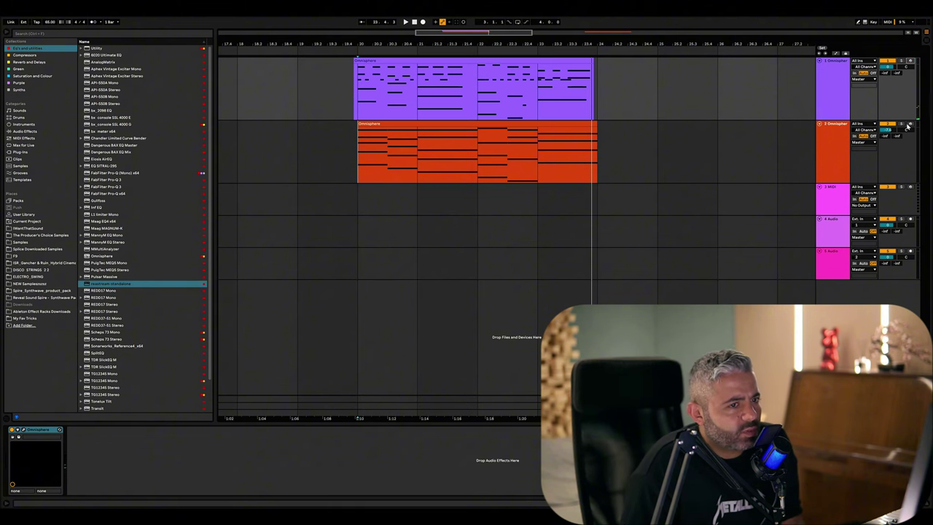
click(357, 158)
key(space)
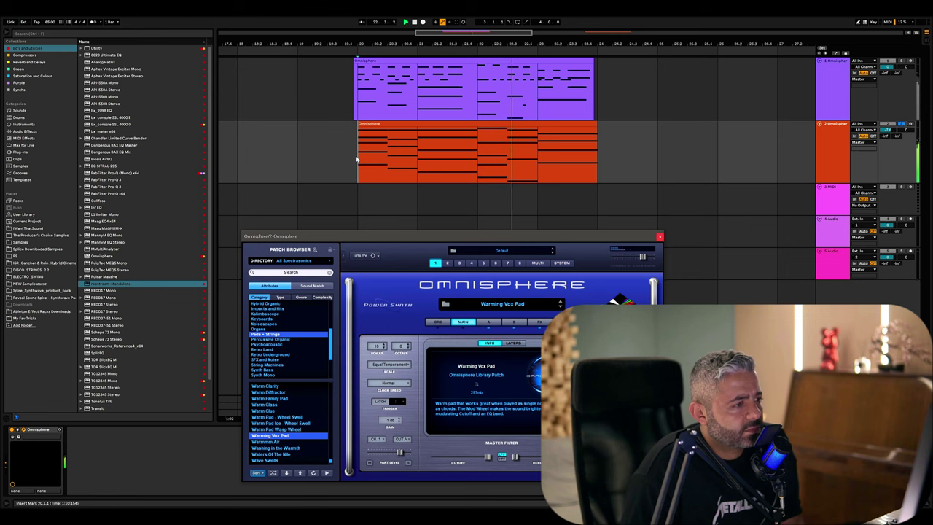
- Stop playback, close the Omnisphere window and switch to the first track, armed, with the second track's solo off
key(space)
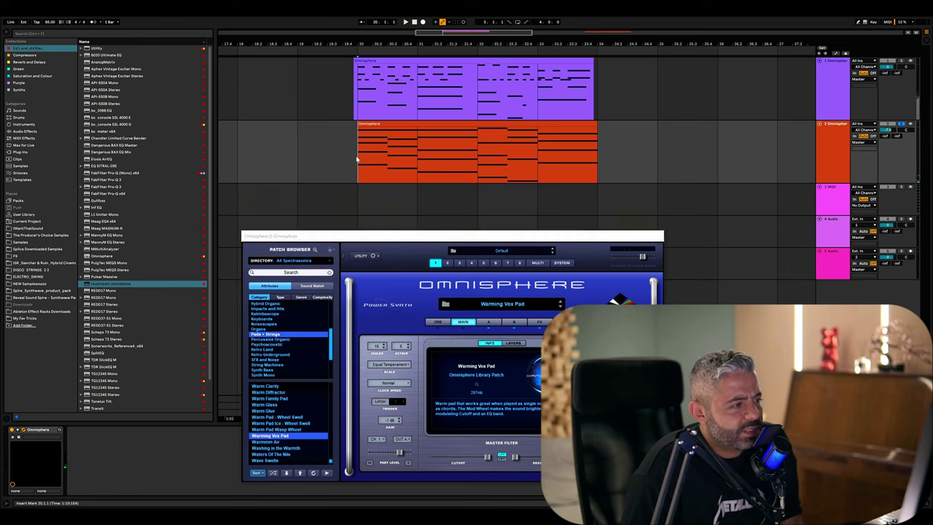
click(659, 238)
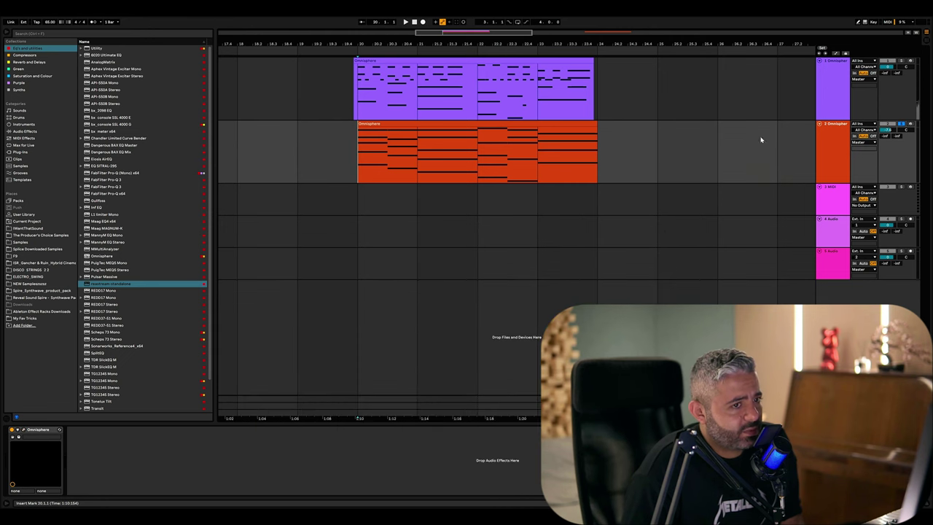
click(483, 88)
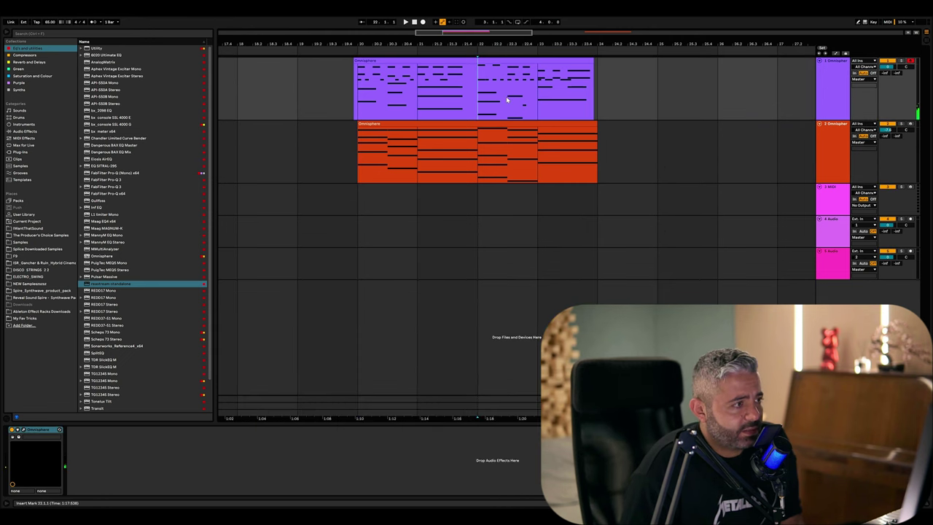
- Delete the recorded chord clip from the first Omnisphere track
key(minus)
drag(519, 98, 429, 94)
click(431, 90)
key(ctrl+z)
click(646, 98)
drag(594, 98, 364, 99)
key(Delete)
- Record a new chord take on the first Omnisphere track, starting from bar 19
click(419, 89)
scroll(428, 108, up, 2)
right_click(429, 112)
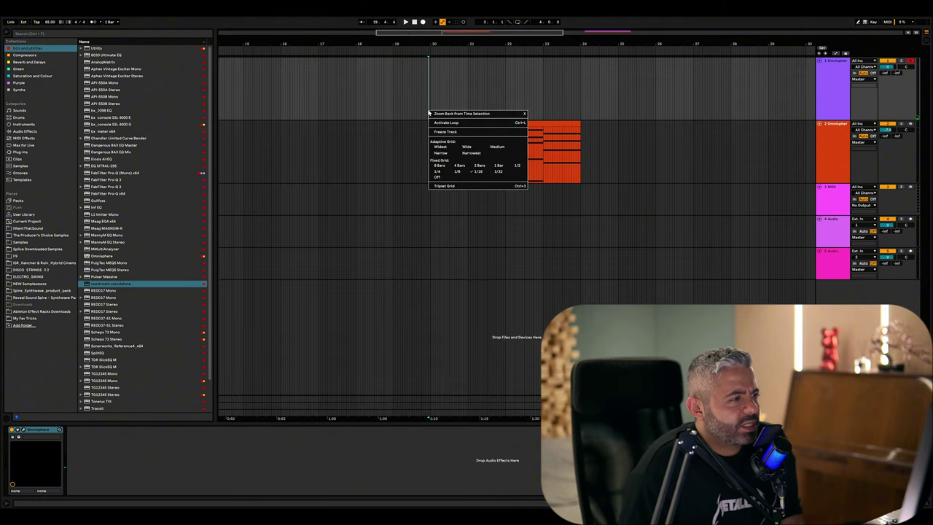
click(434, 95)
key(plus)
scroll(465, 95, right, 1)
click(459, 89)
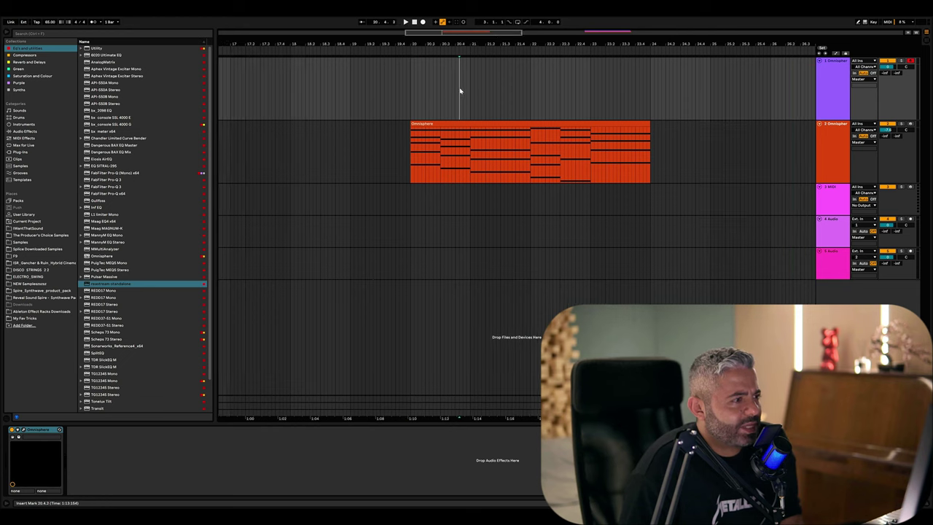
key(plus)
scroll(455, 94, right, 1)
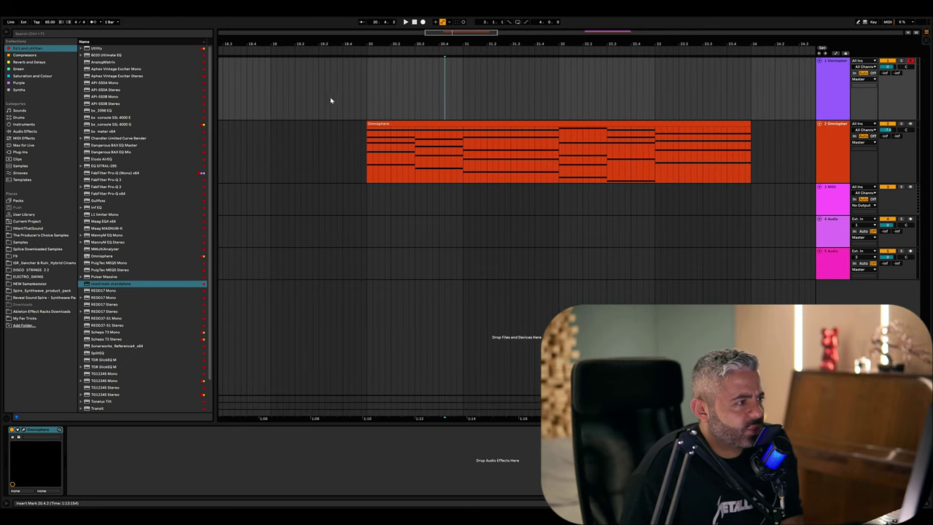
click(423, 22)
key(space)
click(272, 91)
click(424, 23)
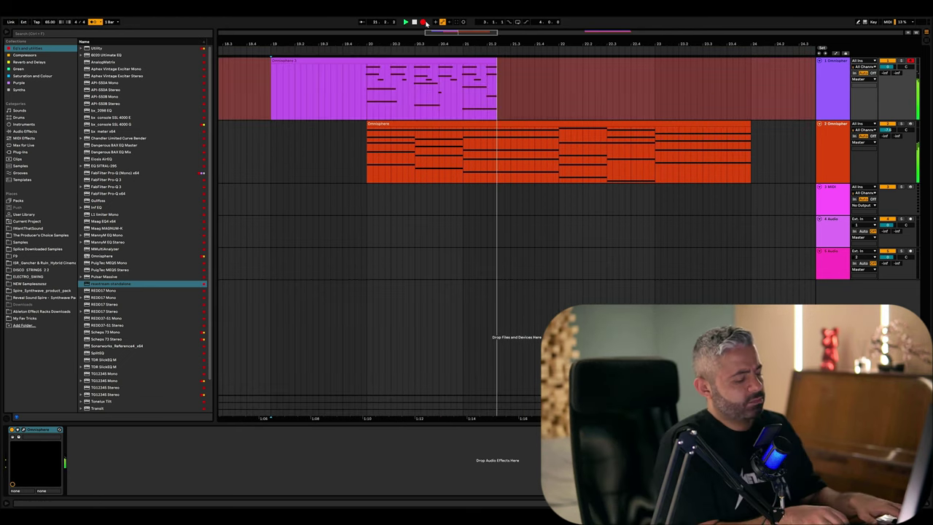
key(space)
key(space)
- Remove the empty lead-in before bar 20 from the new take and play it back
drag(361, 96, 257, 98)
key(Delete)
key(space)
- Open the new take in the note editor, go through its notes and delete the stray one near the end
double_click(386, 89)
click(228, 248)
click(267, 273)
click(482, 341)
click(504, 274)
click(623, 276)
click(718, 291)
click(738, 274)
scroll(632, 236, right, 3)
click(641, 316)
click(554, 337)
click(552, 293)
click(773, 293)
click(784, 241)
click(864, 275)
key(Delete)
- Adjust the velocities of selected notes in the opening chords of the new take while checking playback
click(118, 205)
click(77, 205)
key(space)
click(239, 231)
drag(226, 452, 203, 470)
key(space)
key(space)
click(206, 275)
shift+click(251, 275)
click(330, 231)
drag(317, 445, 317, 462)
click(239, 231)
drag(225, 467, 225, 459)
- Lower the velocities of the selected notes in the following chords of the take and play the result
click(345, 275)
click(429, 354)
drag(363, 467, 363, 480)
click(391, 275)
click(451, 319)
drag(410, 461, 410, 485)
key(space)
- Move a high note in the middle of the take slightly earlier and duplicate it
drag(498, 231, 453, 232)
key(ctrl+d)
click(560, 221)
click(601, 222)
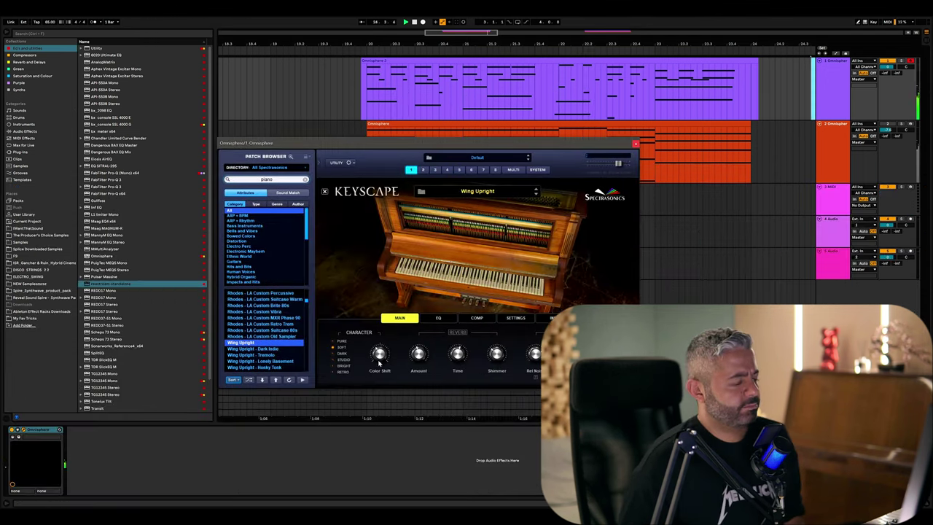
- View the Wing Upright patch's compressor settings and listen to the new chord take from bar 20
click(477, 318)
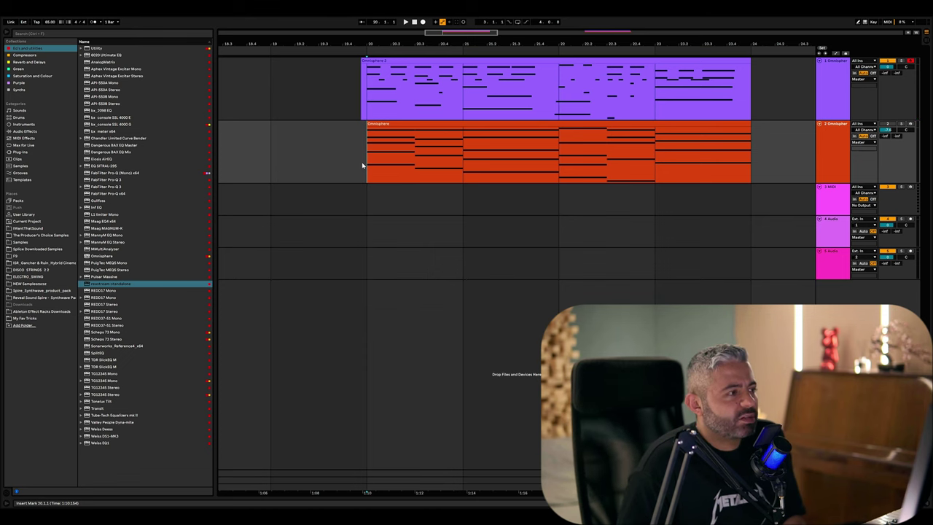
key(space)
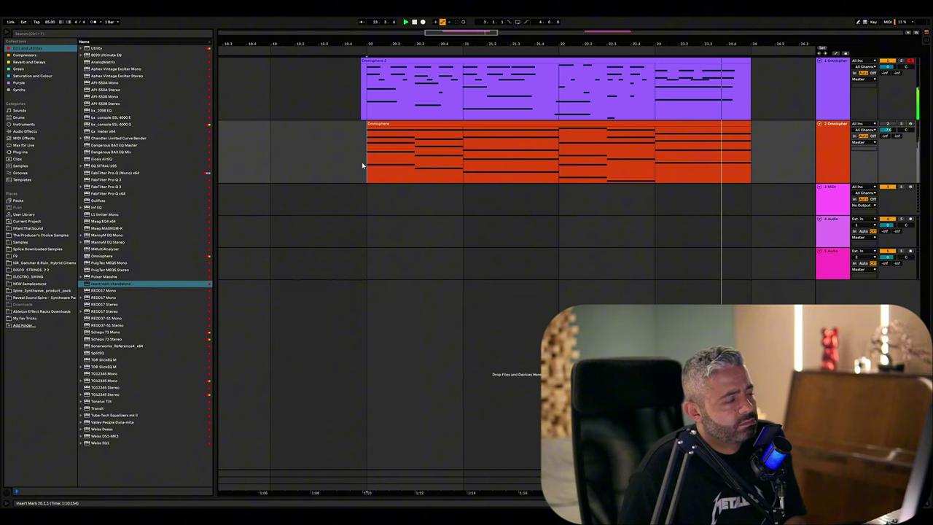
click(366, 86)
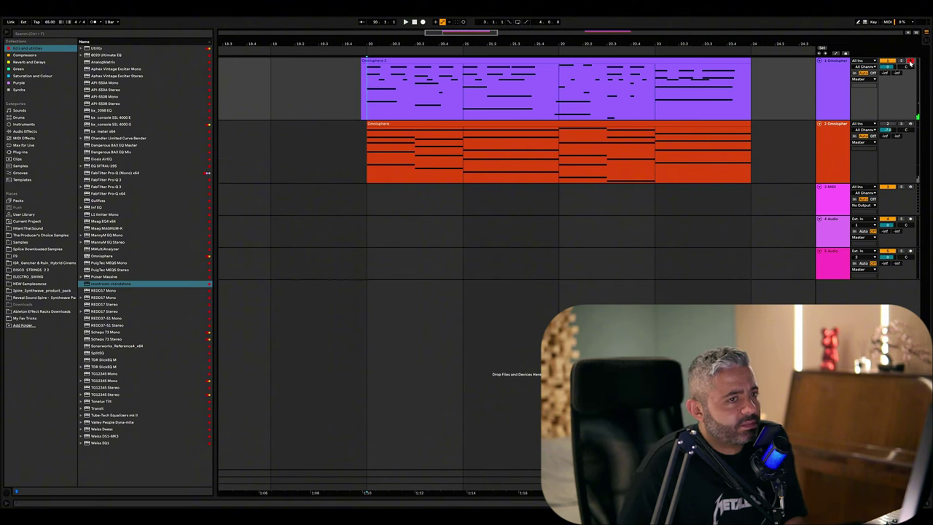
- Disarm the first Omnisphere track and reactivate the second one
click(843, 72)
click(832, 137)
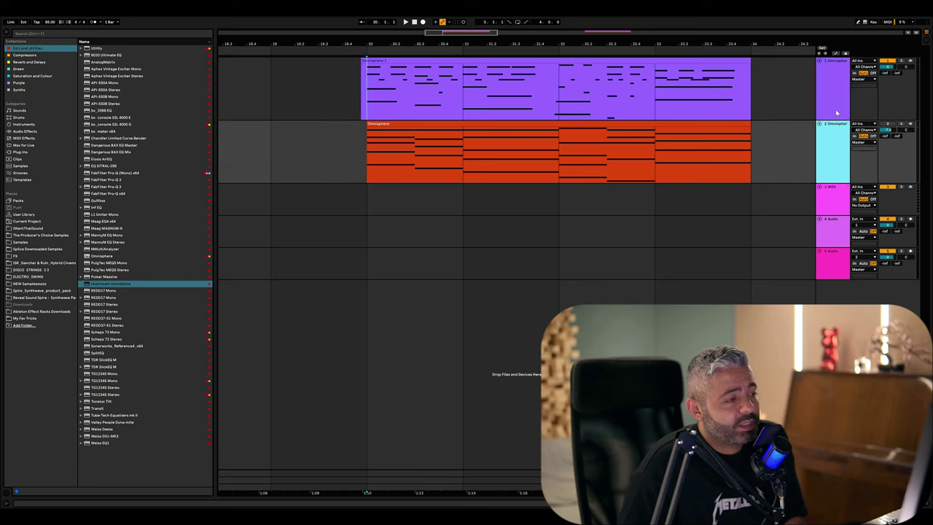
click(889, 125)
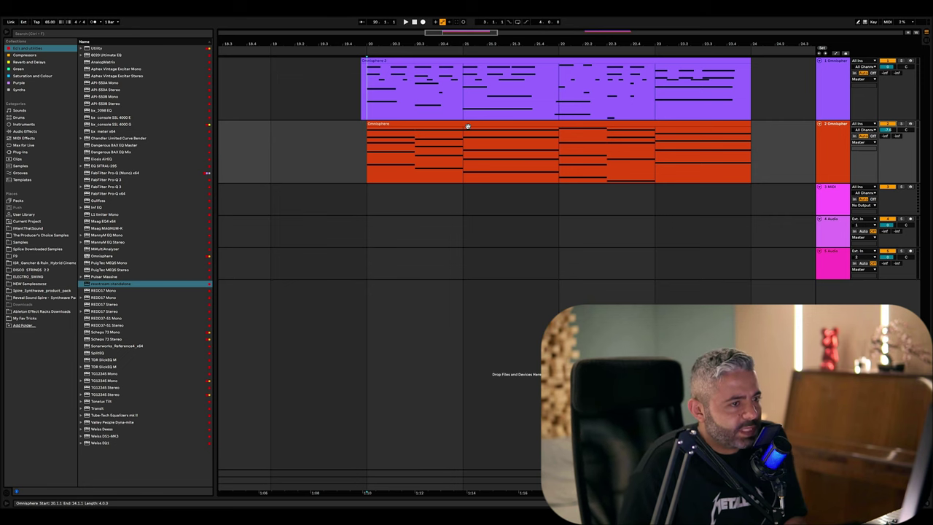
- Set the second track's volume to -2.1 dB while playing both layers from bar 20
key(space)
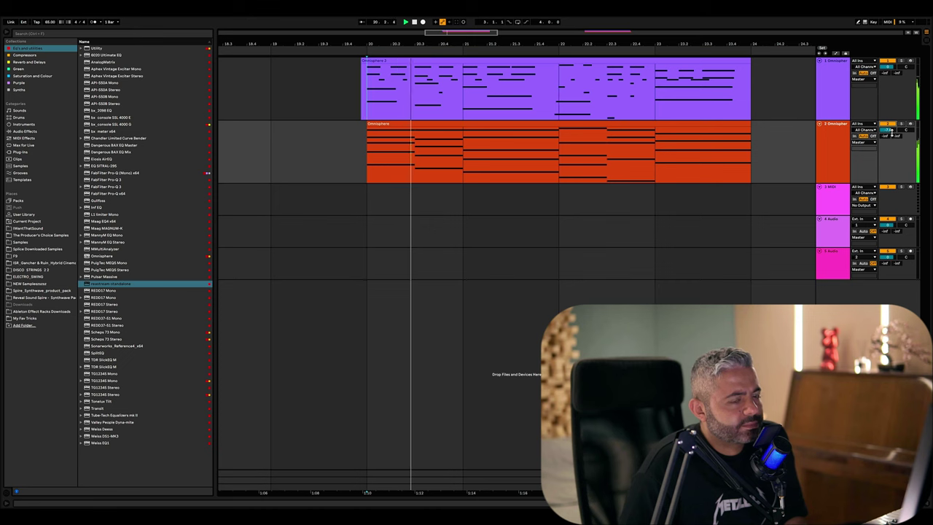
drag(890, 130, 890, 135)
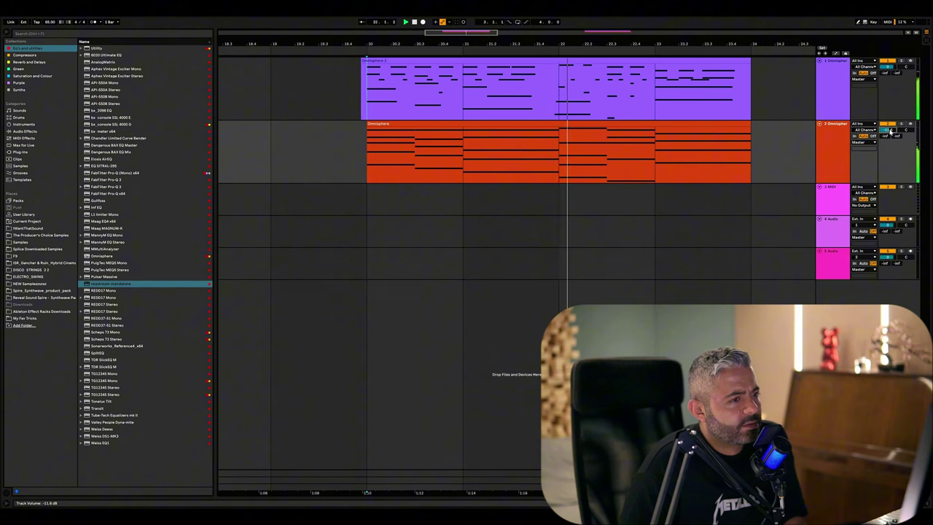
drag(890, 131, 889, 122)
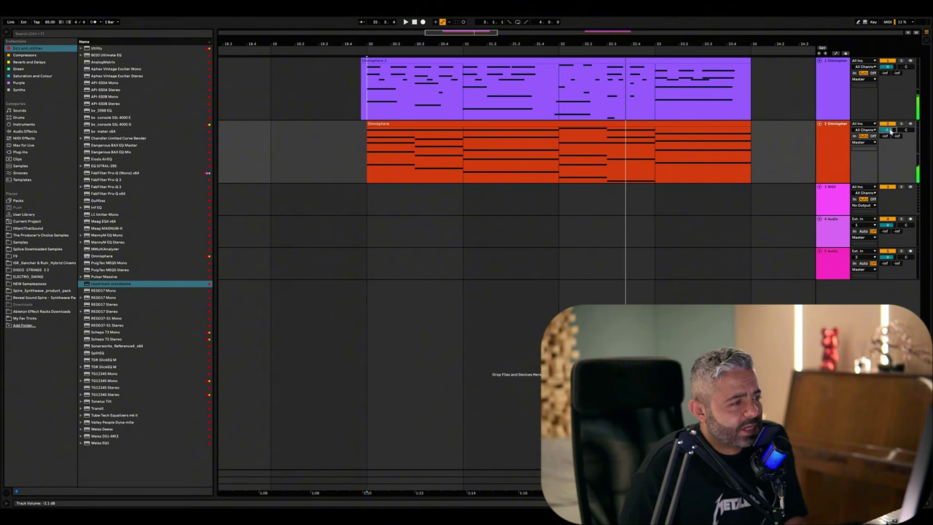
click(362, 148)
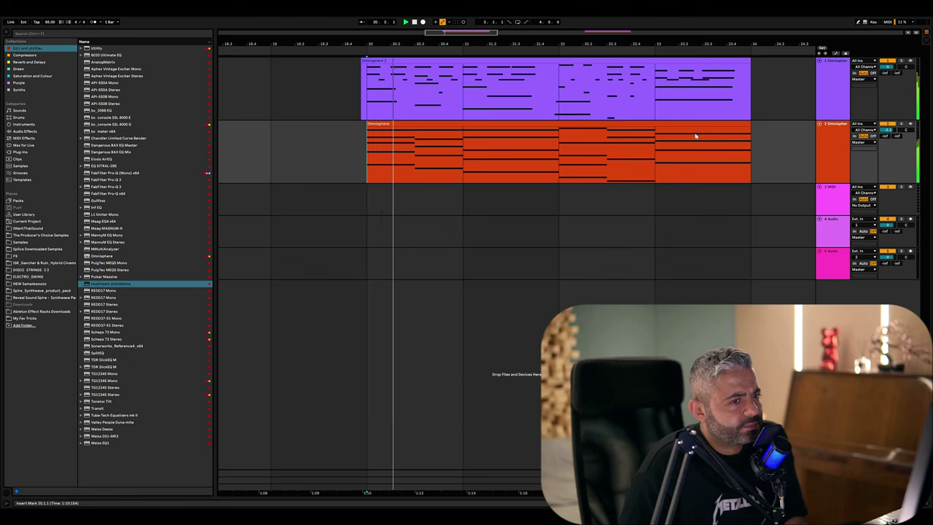
- Open the second track's pad clip in the note editor, then arm and solo that track for playback
double_click(467, 126)
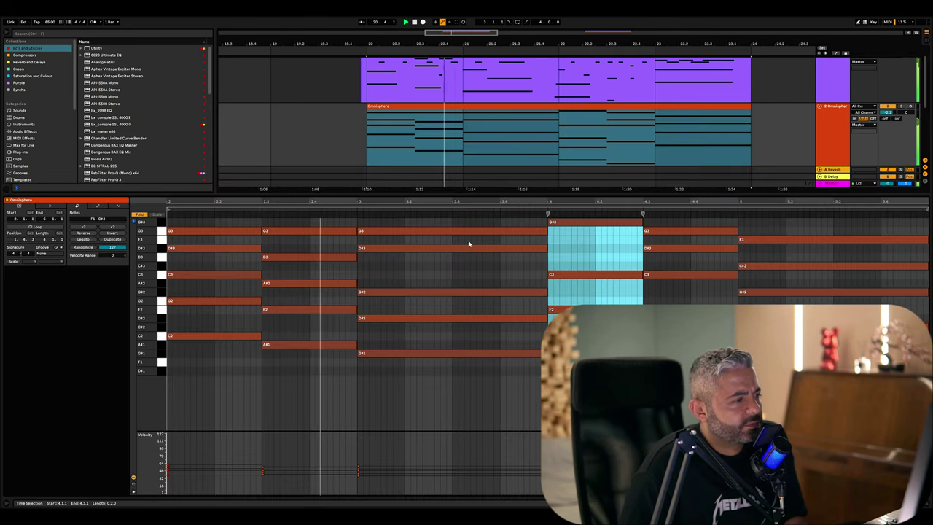
click(369, 144)
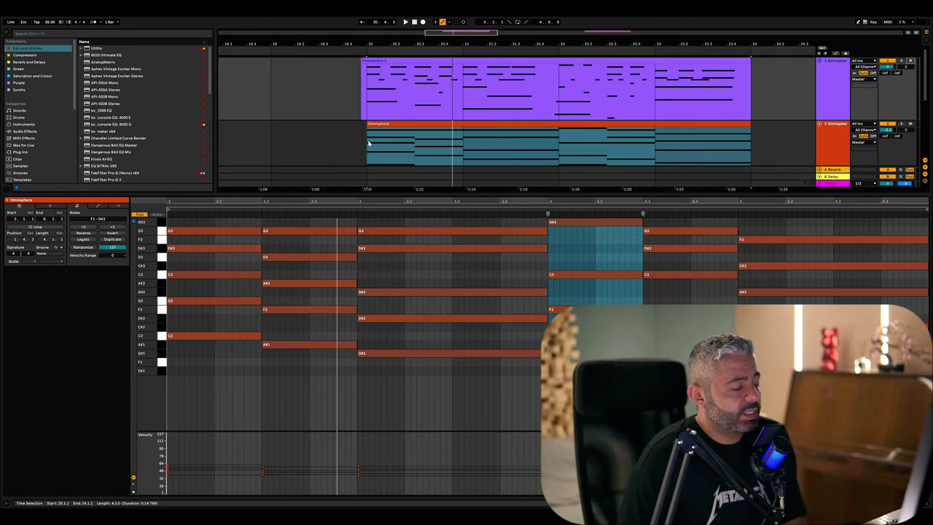
click(403, 292)
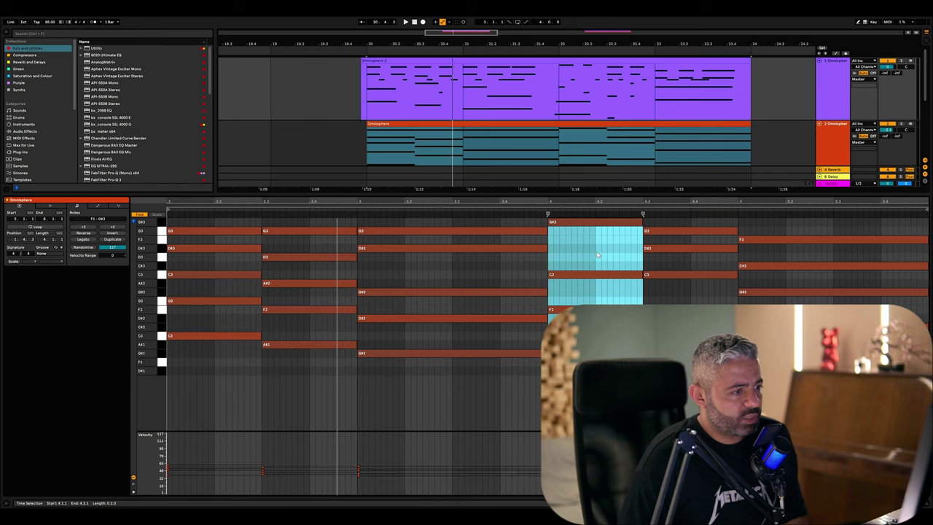
click(596, 254)
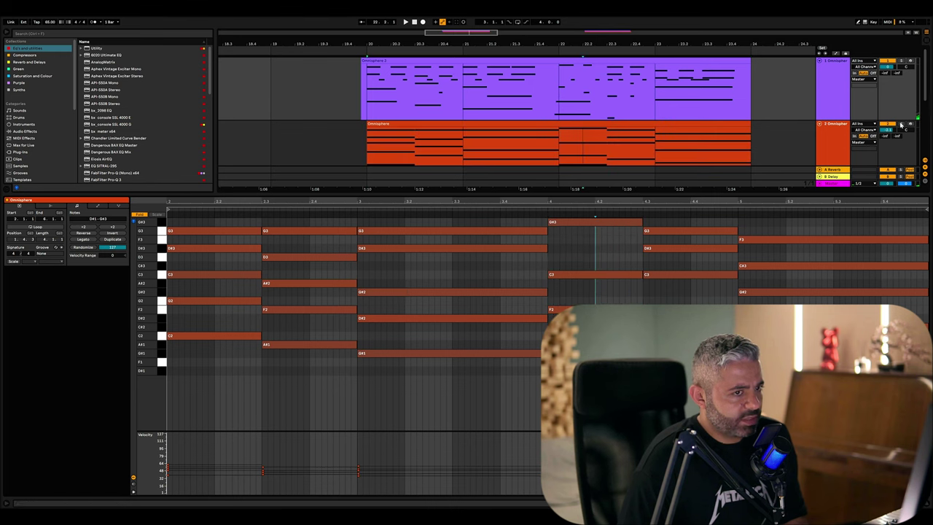
click(910, 61)
click(910, 124)
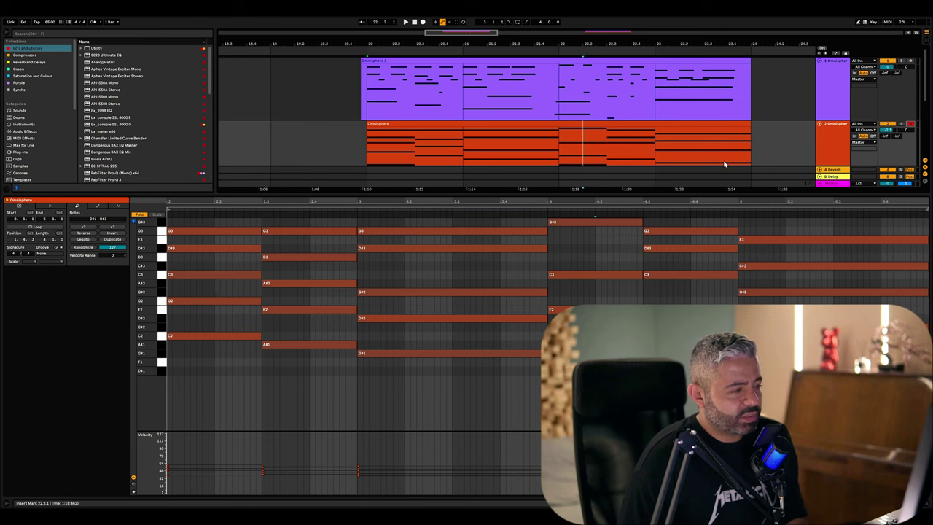
key(space)
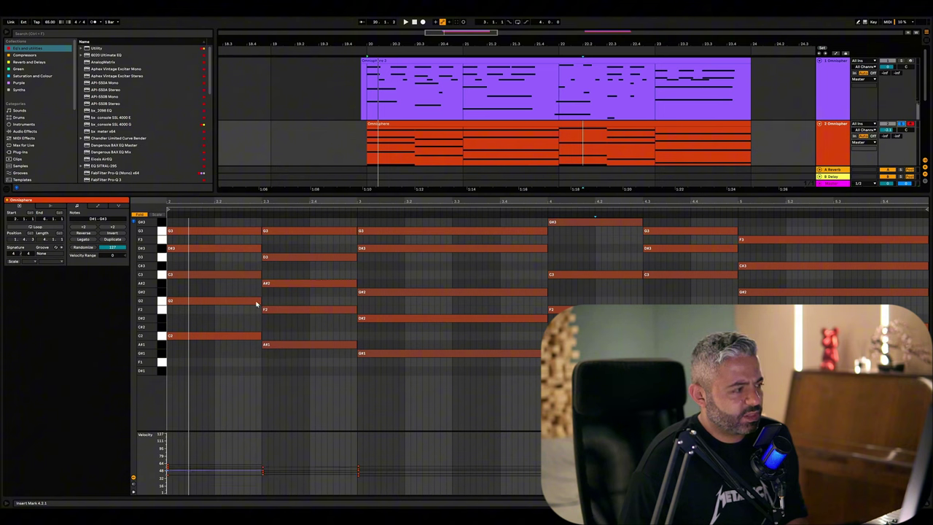
- Deactivate the C3 note in the pad's first chord and lower its G3 by an octave to G2
click(188, 276)
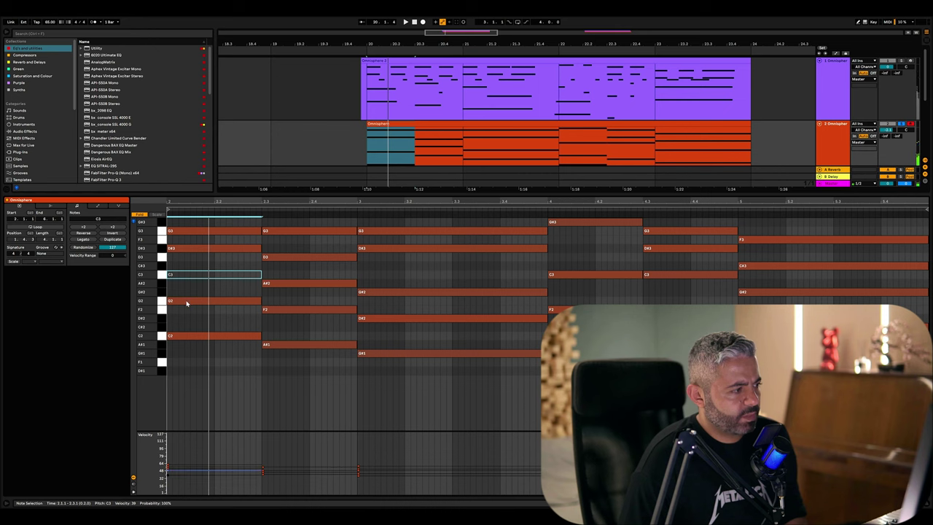
click(194, 231)
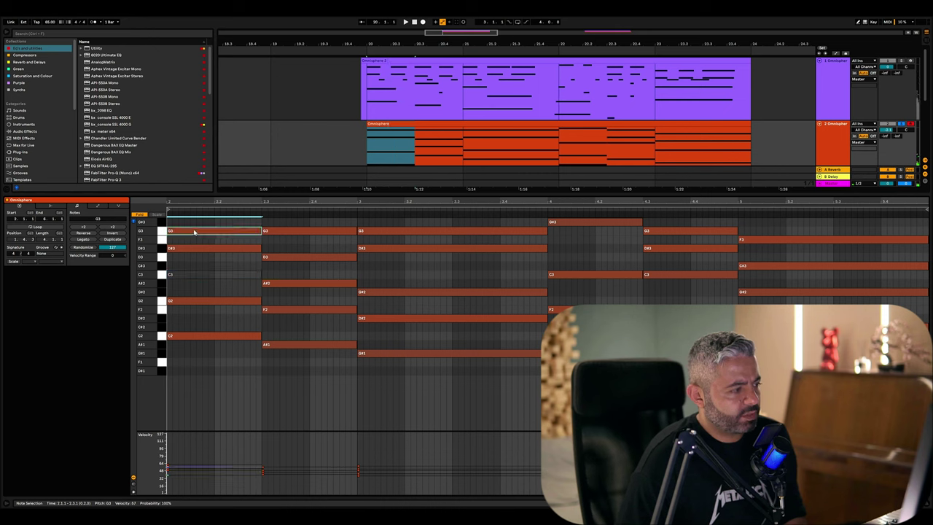
key(shift+Down)
key(space)
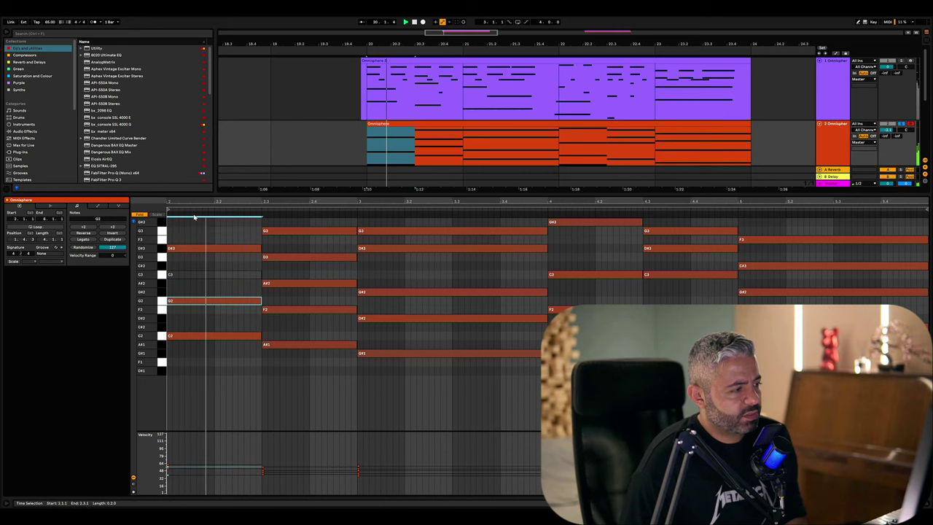
key(space)
- Delete the G3 note from the pad's second chord and deactivate its A#2, checking the result by ear
click(274, 231)
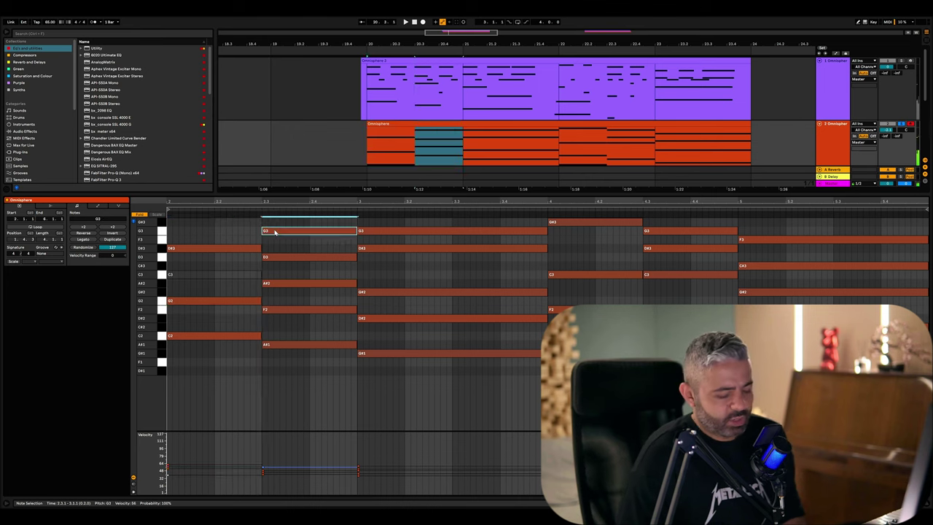
key(Delete)
click(289, 284)
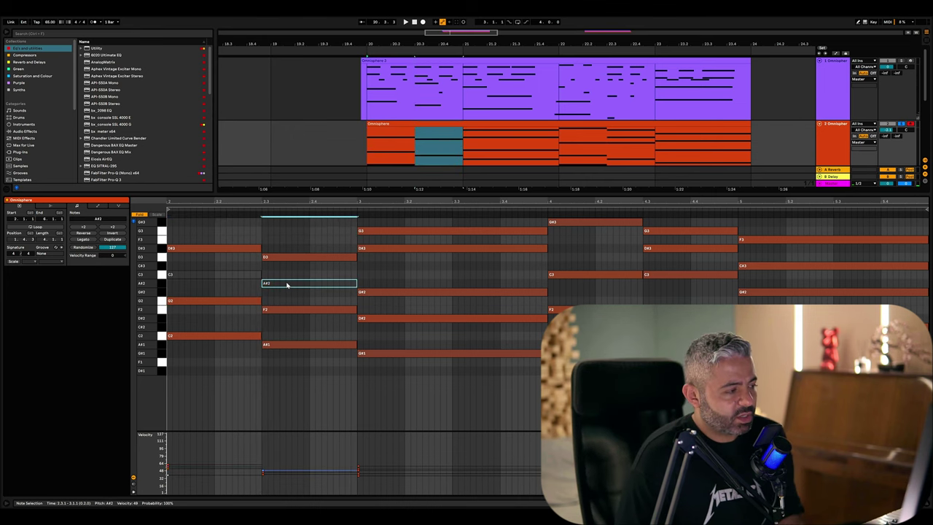
key(space)
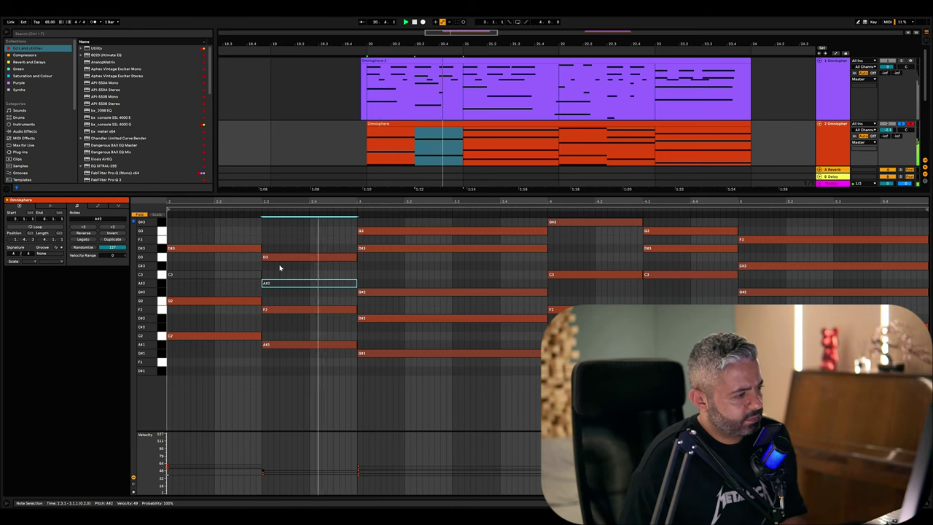
- Try the pad's third chord without its G3 note
click(375, 231)
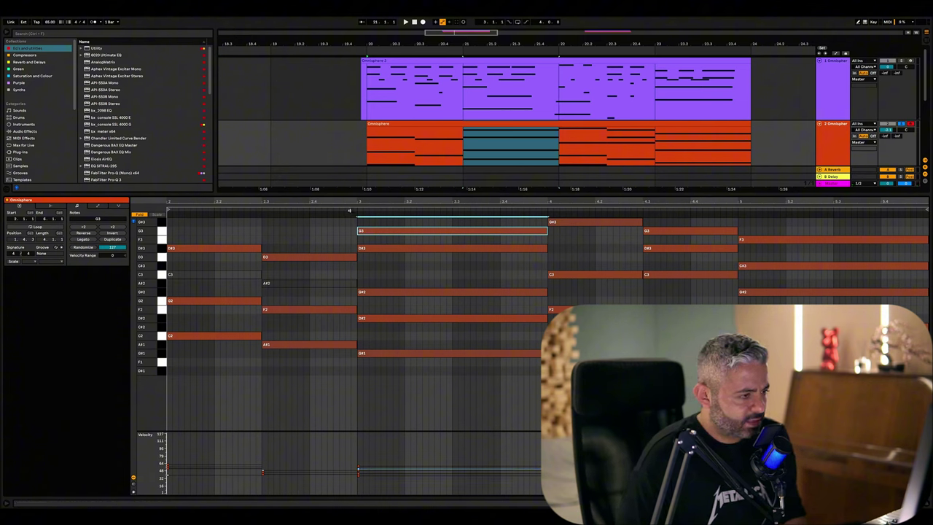
key(space)
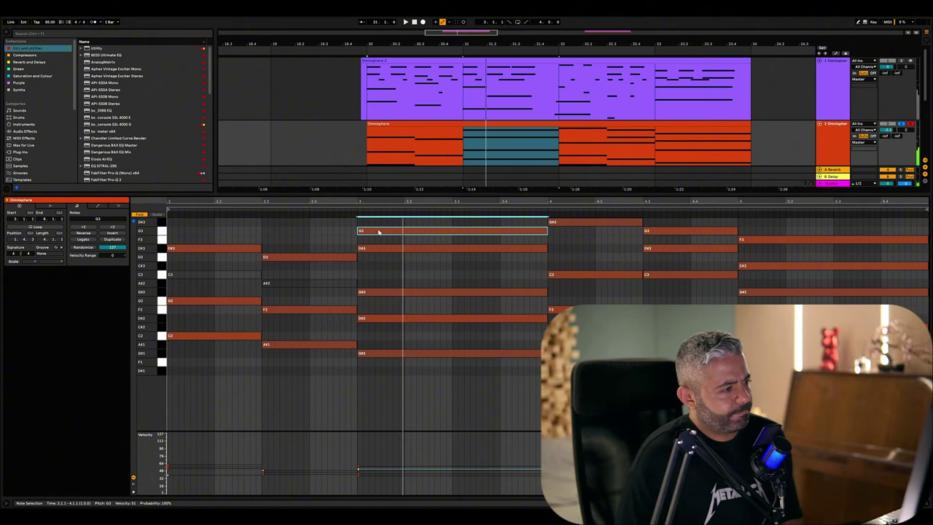
key(space)
key(Delete)
key(space)
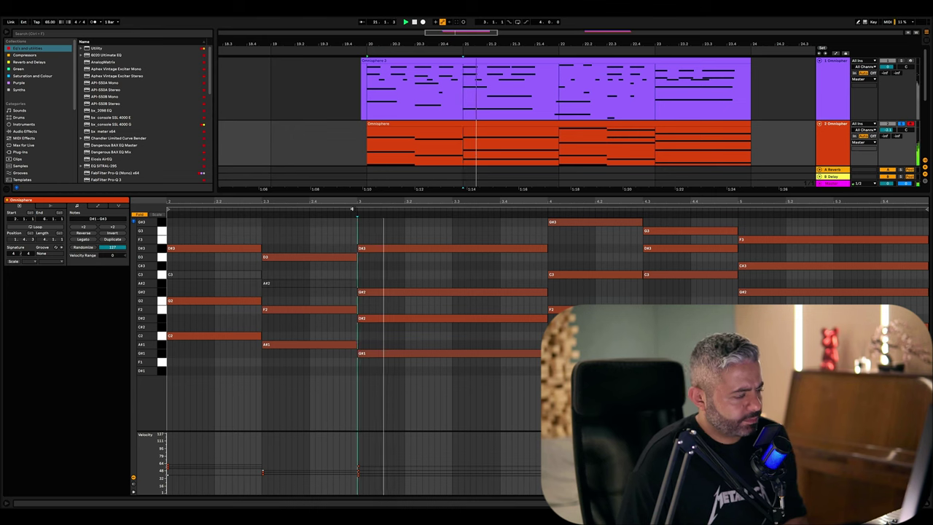
- Try deleting the D#2 note from the pad's third chord as well and listen to it
click(382, 352)
key(space)
click(379, 293)
click(379, 320)
key(Delete)
key(space)
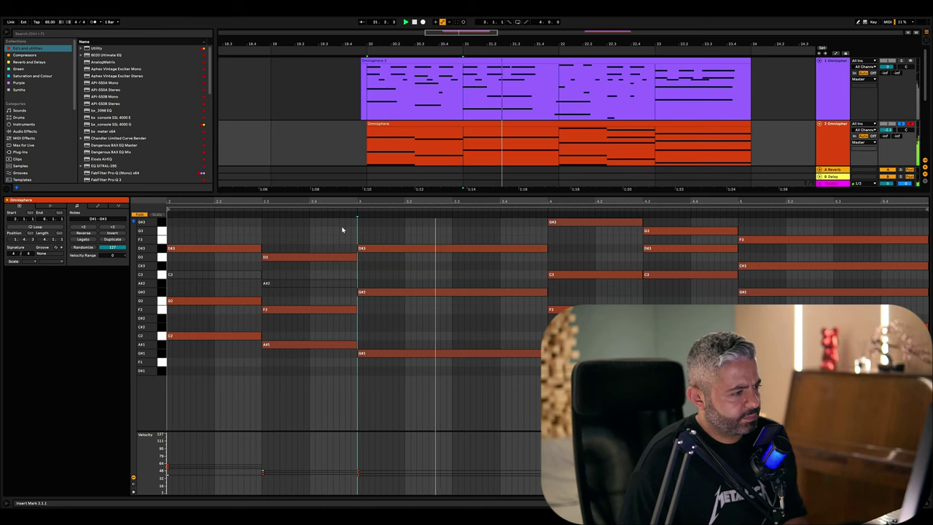
- Stop playback and undo the deletions of the third chord's D#2 and G3 notes
key(space)
key(ctrl+z)
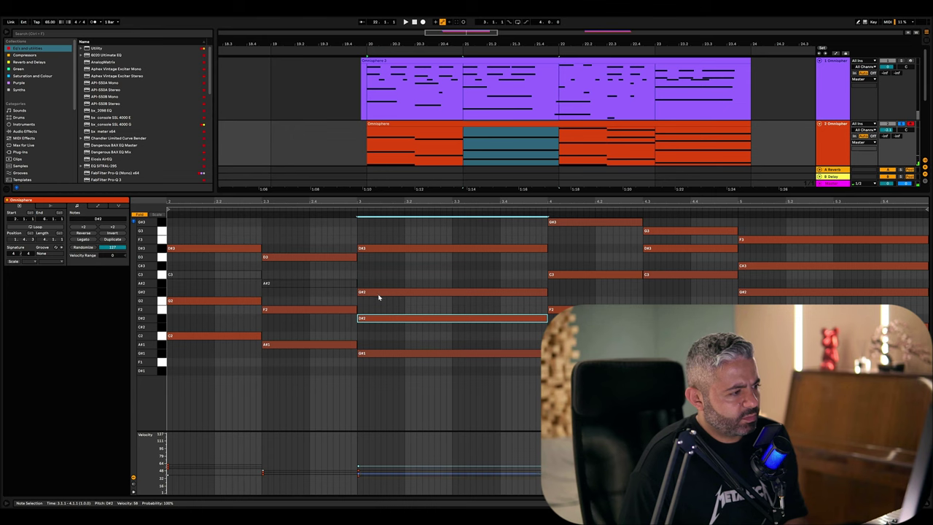
key(ctrl+z)
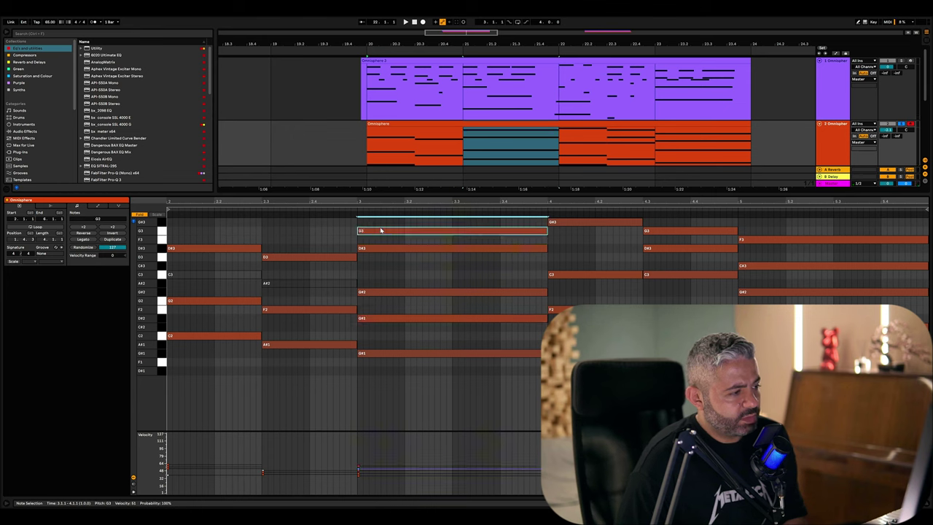
- Lower the pad's third-chord G3 note an octave, delete the chord's G#2 and D#2 notes, and play it back
key(shift+Down)
double_click(388, 293)
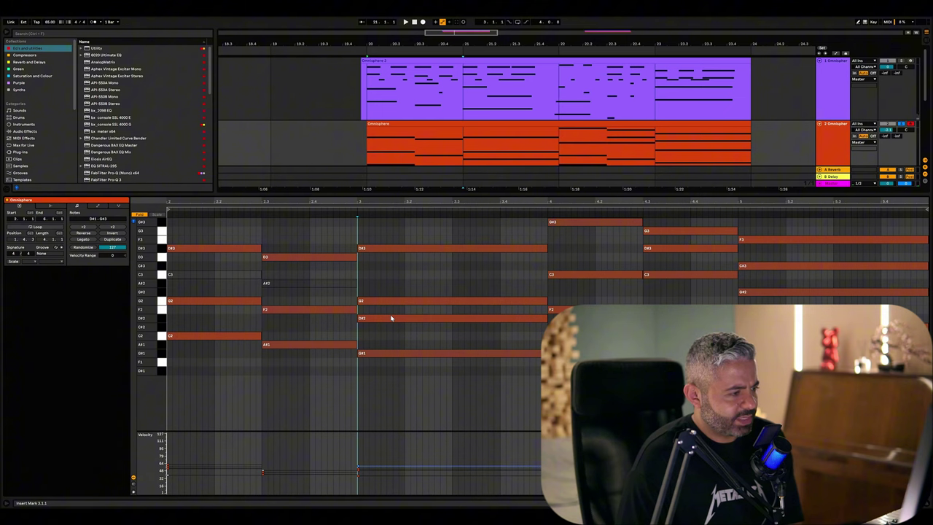
double_click(391, 317)
key(space)
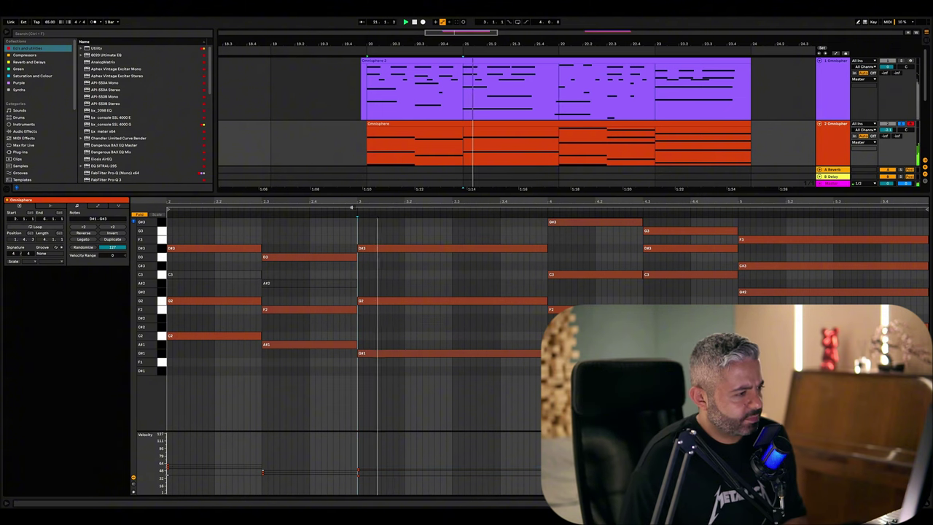
- Change the third chord's G2 note to C3 and check the new voicing by ear
key(space)
drag(387, 364, 387, 339)
click(389, 301)
key(shift+Up)
key(space)
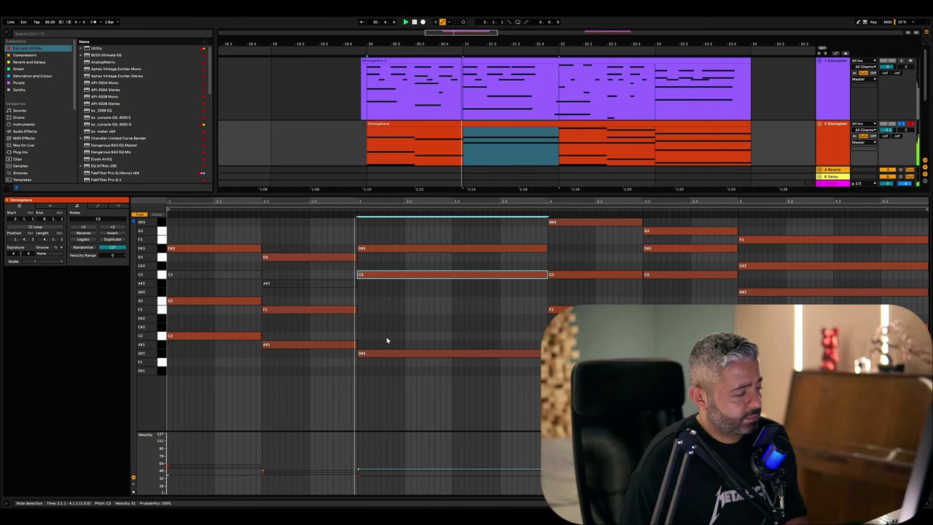
key(space)
- Lower the third chord's D#3 note an octave to D#2 and play the chord back
click(388, 248)
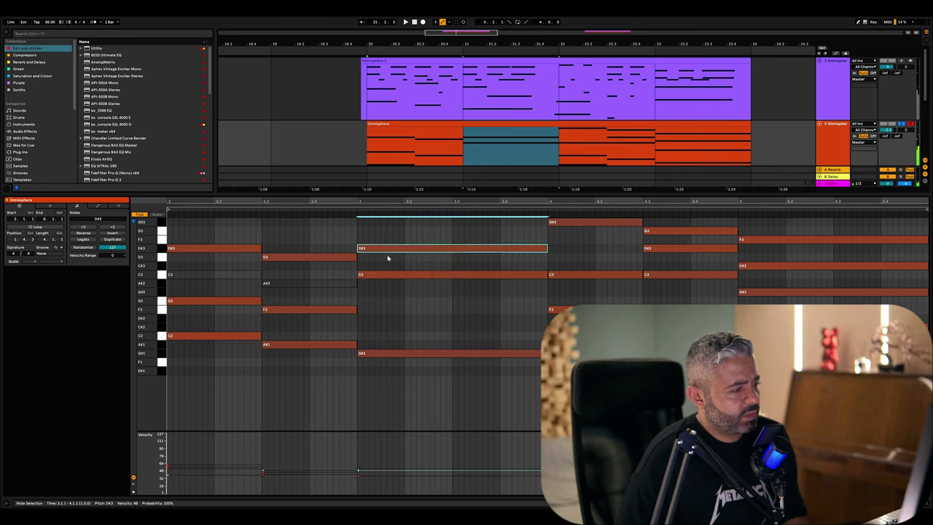
key(shift+Down)
key(space)
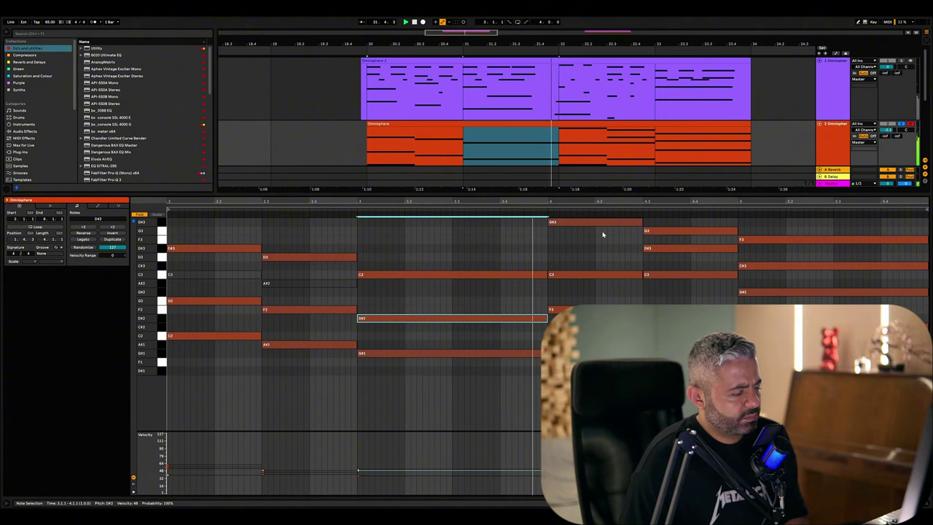
- Try the pad's fourth chord with its G#3 and C3 notes lowered an octave and listen to it
click(575, 368)
click(575, 363)
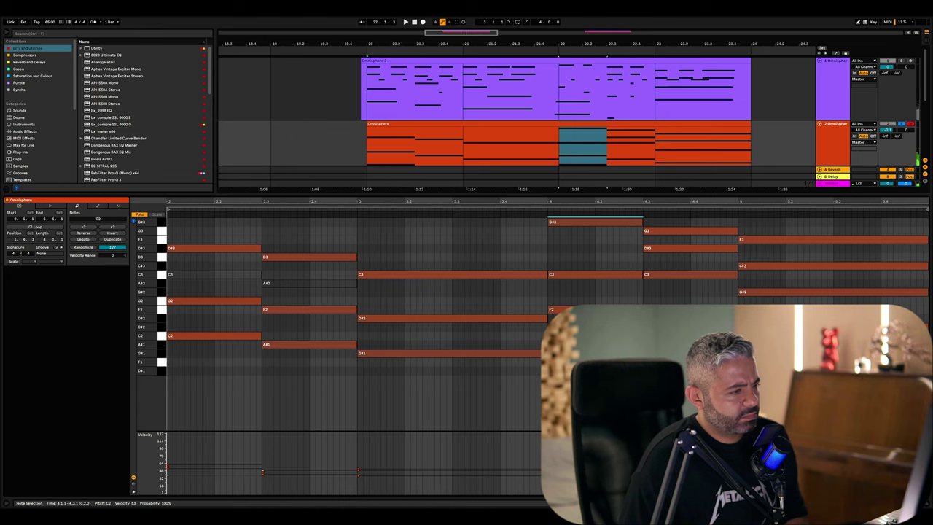
key(shift+Up)
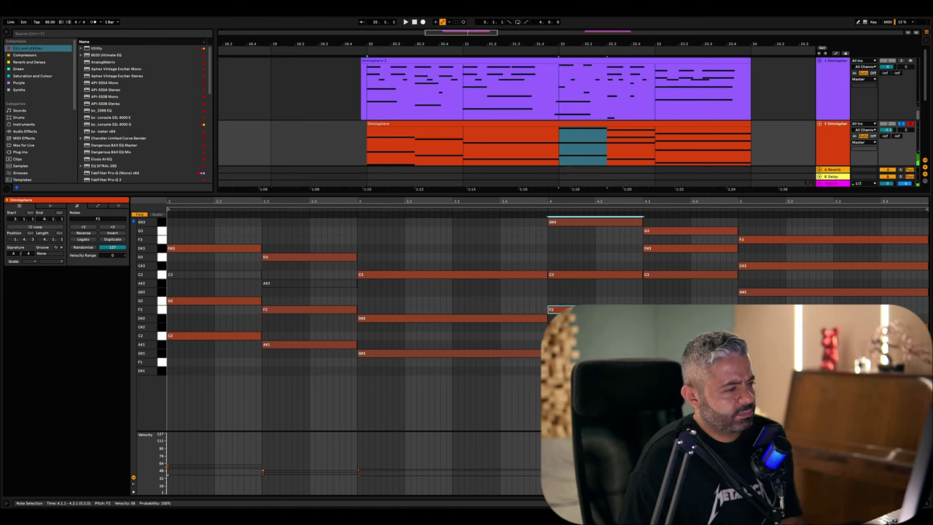
click(568, 227)
key(shift+Down)
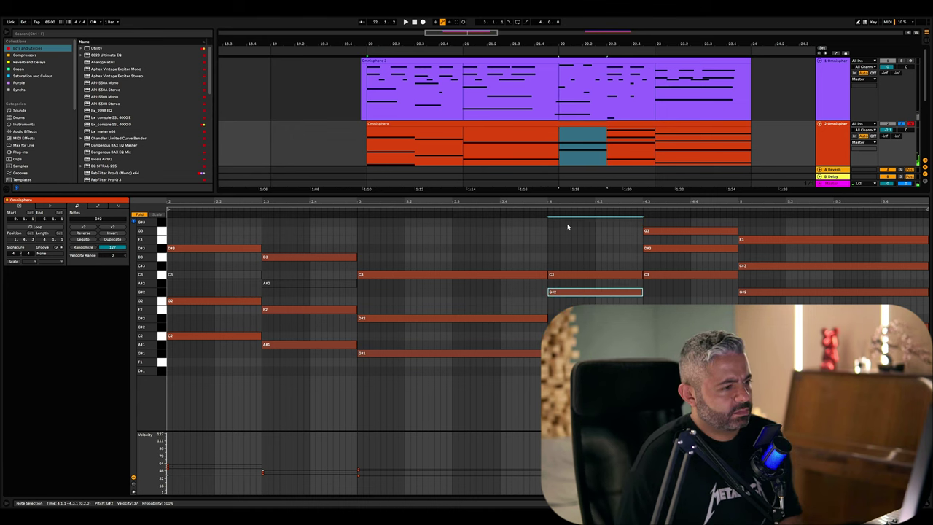
click(569, 275)
key(shift+Down)
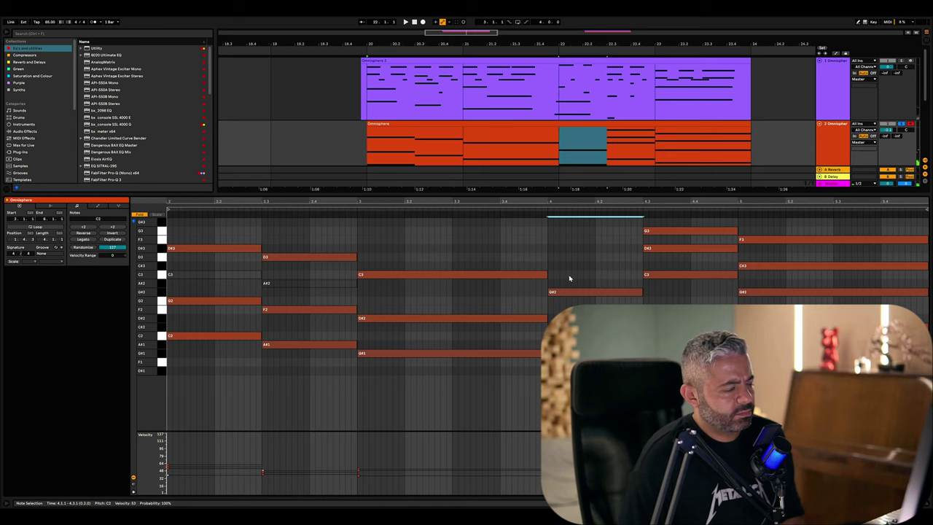
key(ctrl+a)
key(space)
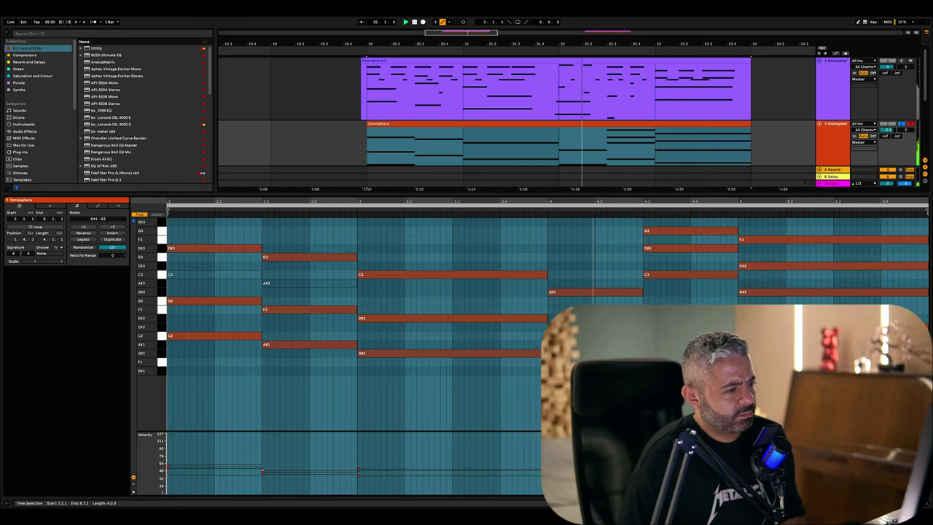
key(space)
- Move the fourth chord's lowered notes back up to G#3 and C3, checking the voicing by ear
click(569, 336)
key(shift+Up)
key(space)
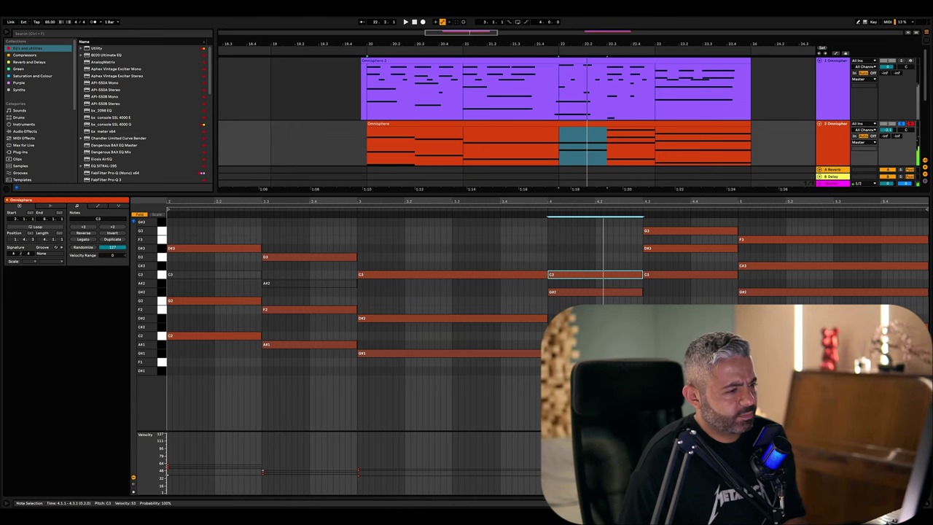
key(shift+Down)
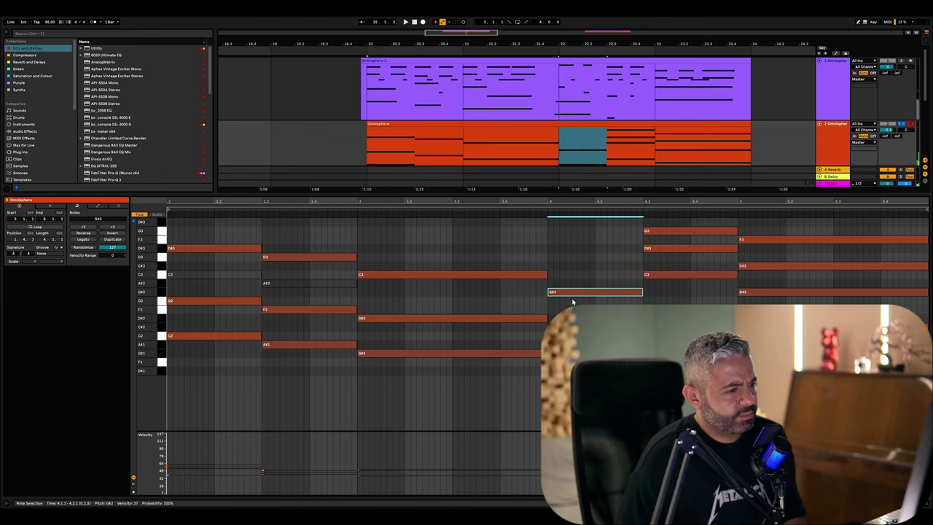
key(shift+Up)
click(573, 335)
key(shift+Up)
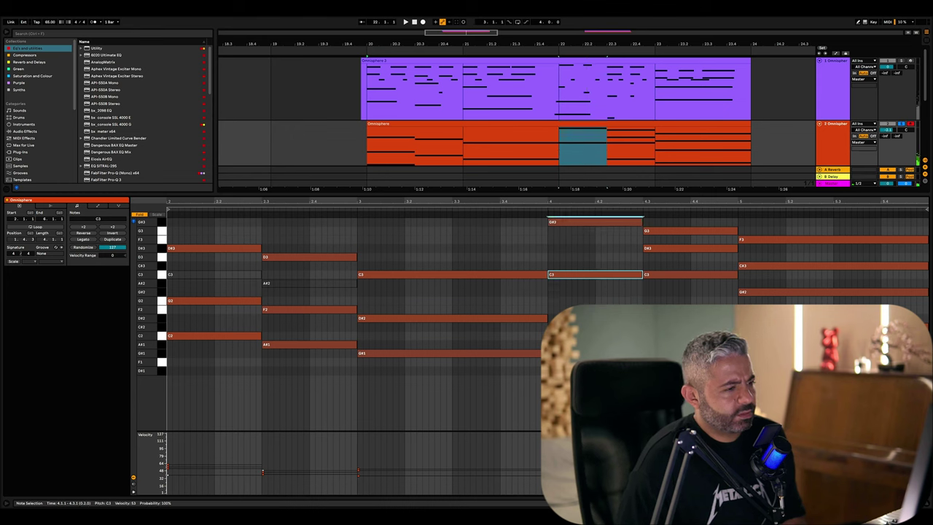
key(space)
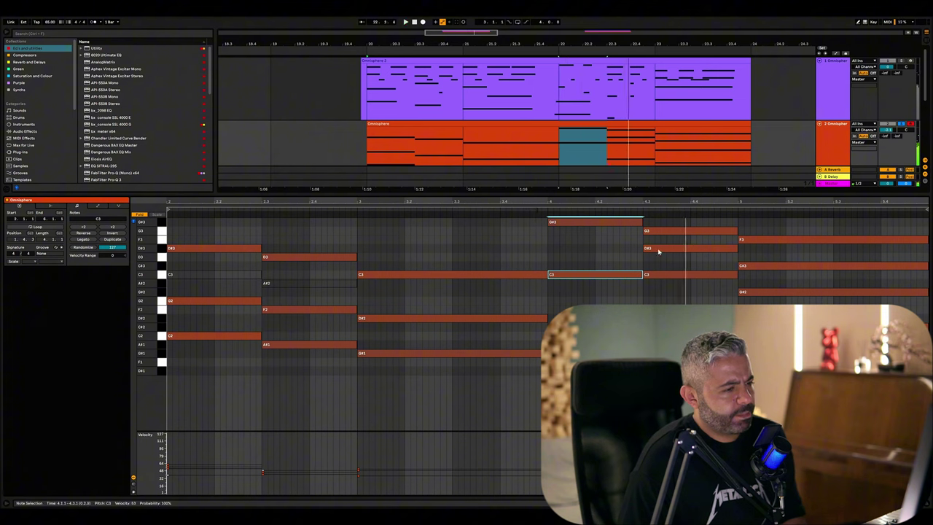
- Take the D#3 note out of the pad's fifth chord and listen to it from beat 4.3
click(651, 249)
key(shift+Up)
click(644, 221)
key(space)
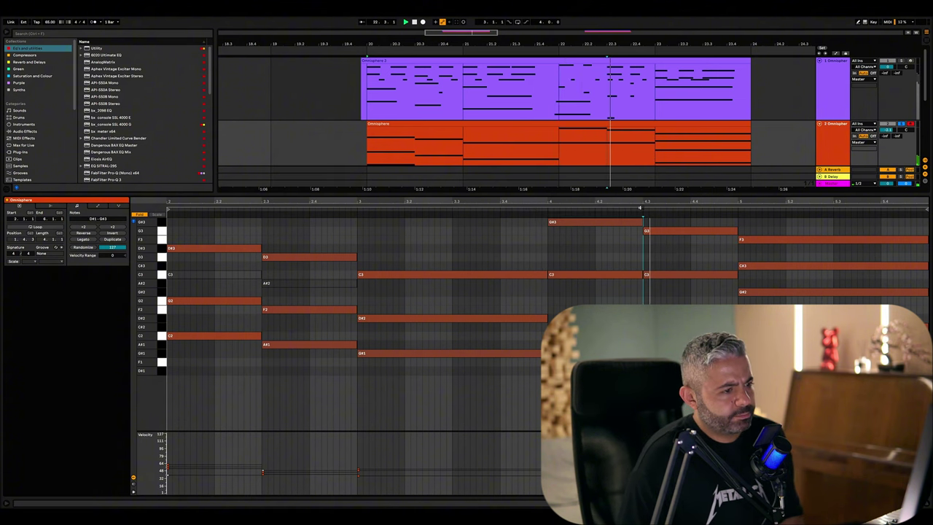
key(space)
- Select the fifth chord's notes and audition the pad from the start of that chord
drag(697, 394, 687, 205)
click(540, 210)
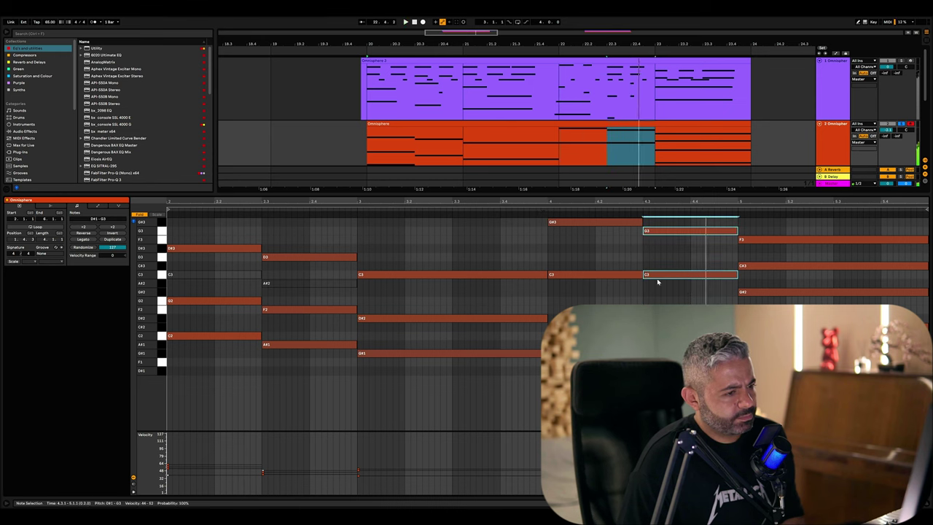
key(space)
click(685, 328)
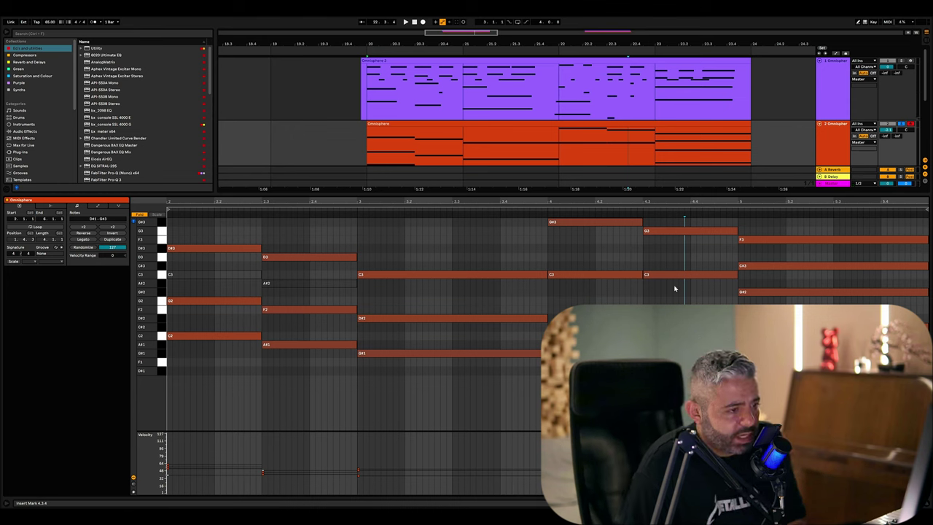
click(641, 209)
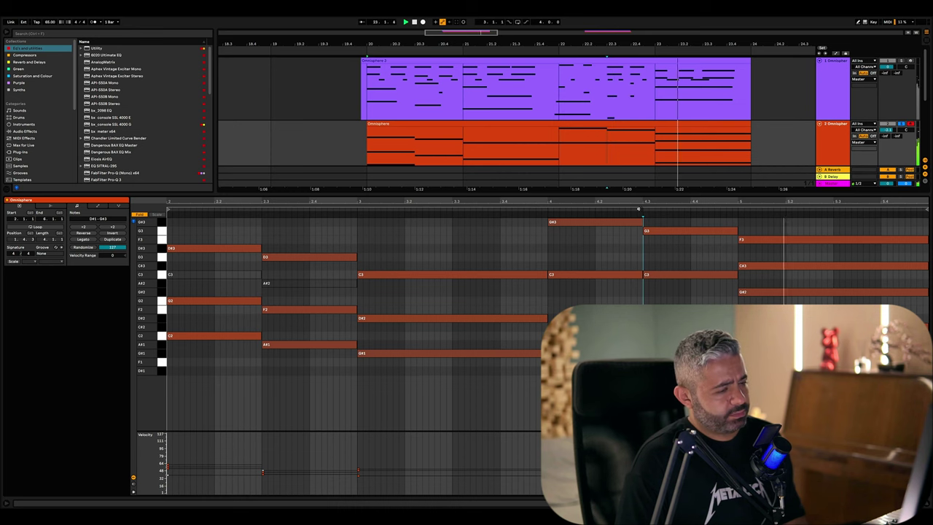
- Select the pad's last chord and listen to how it sounds
key(space)
drag(773, 346, 766, 242)
click(751, 223)
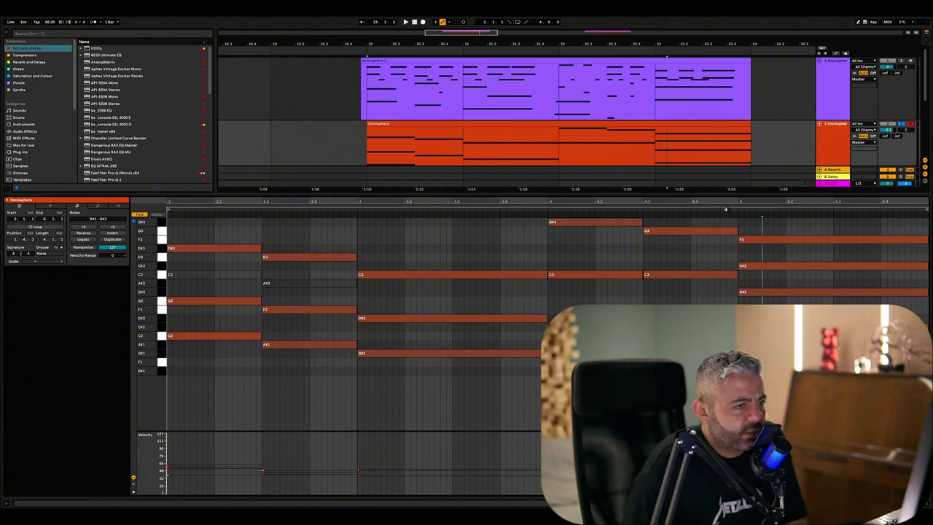
key(space)
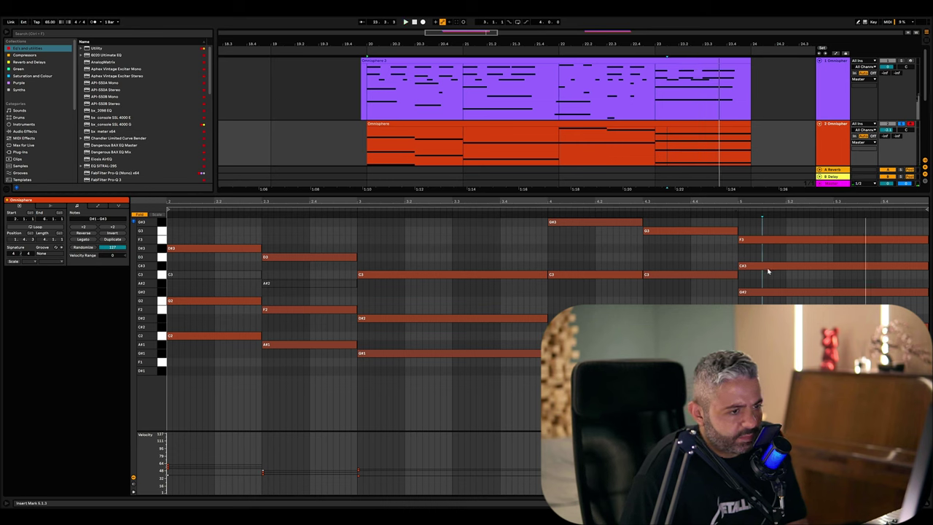
click(613, 255)
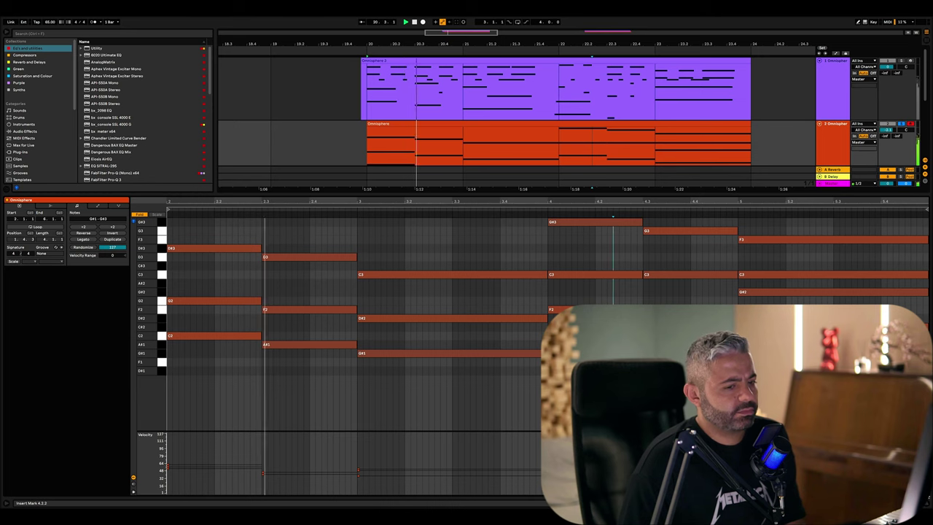
- Stop playback, open the pad track's Omnisphere instrument and show the Sound Match list for Warming Vox Pad
key(super+alt+l)
key(space)
double_click(832, 142)
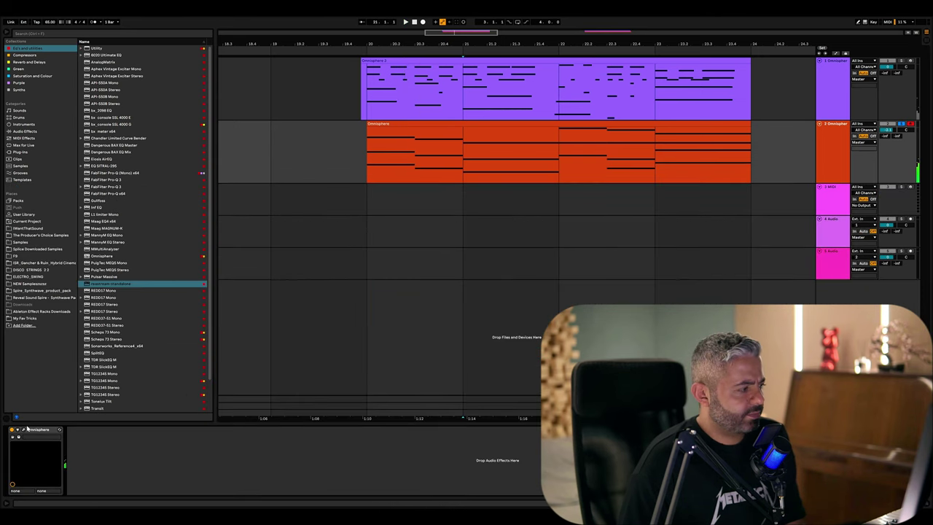
click(25, 430)
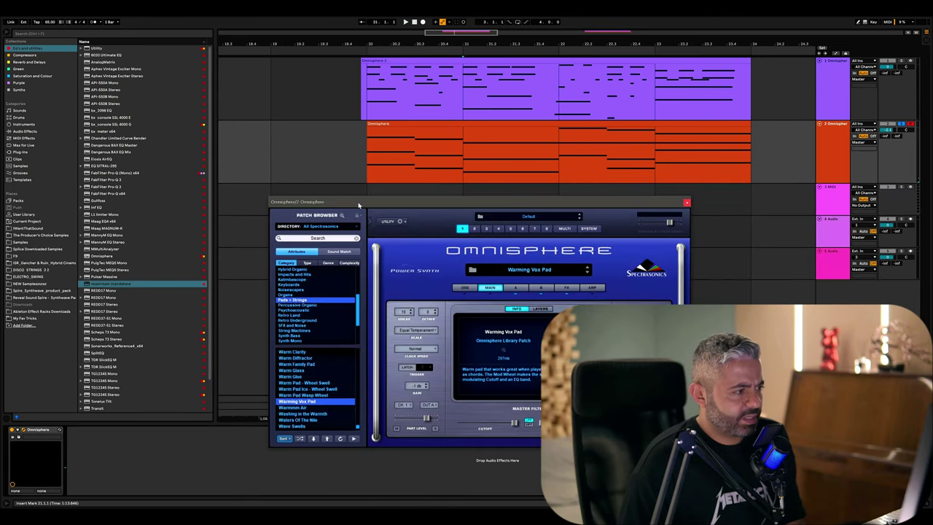
click(340, 251)
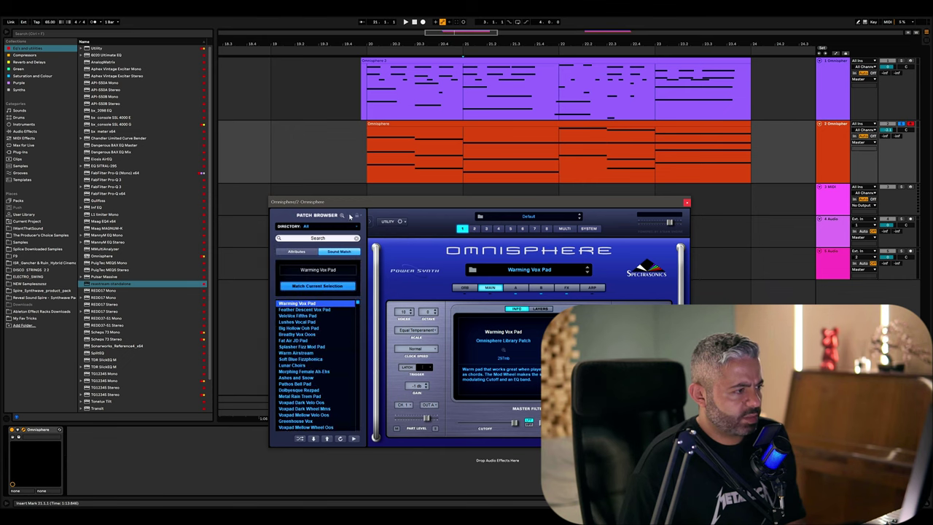
- Try the Feather Descent Vox Pad patch on the pad track and listen to it
drag(351, 203, 391, 226)
click(350, 334)
click(374, 156)
key(space)
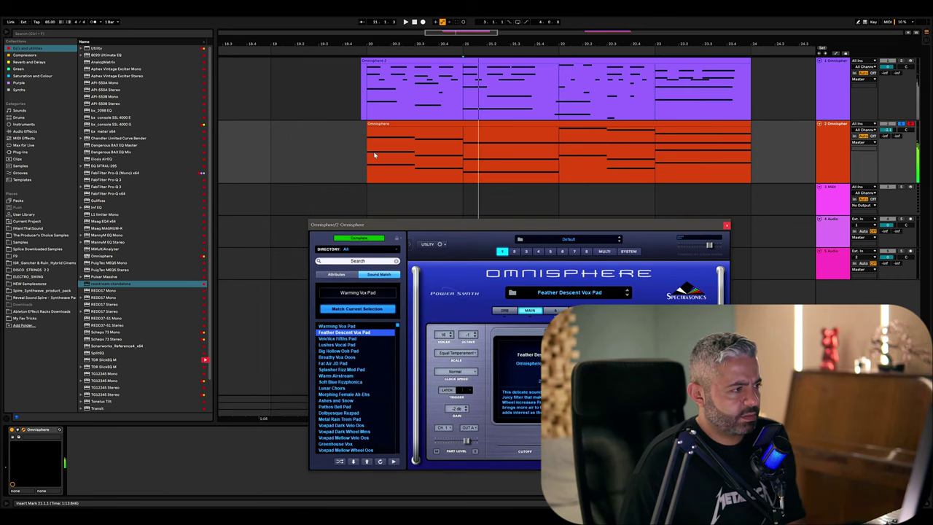
- Go through the matching patches, load Splasher Fizz Mod Pad and play the chords from the clip's beginning
click(349, 340)
click(349, 352)
click(348, 358)
click(349, 365)
click(349, 369)
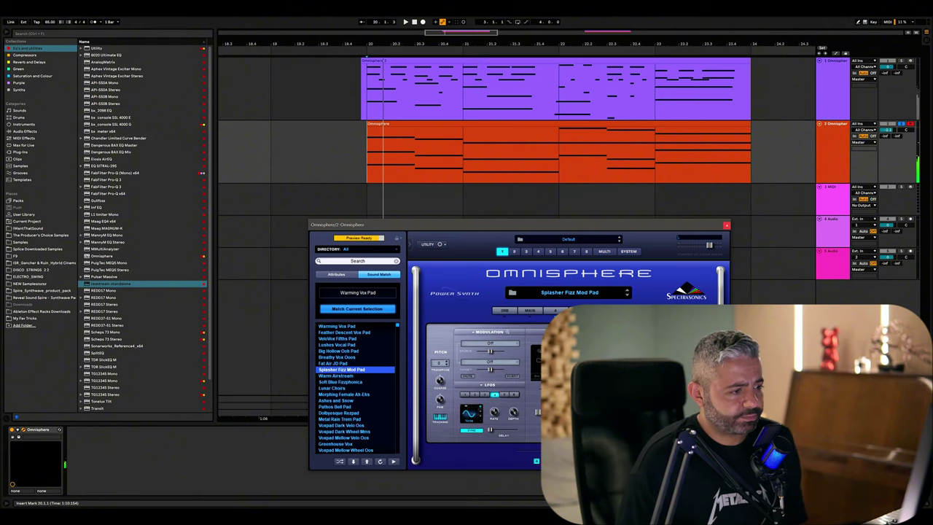
click(370, 168)
key(space)
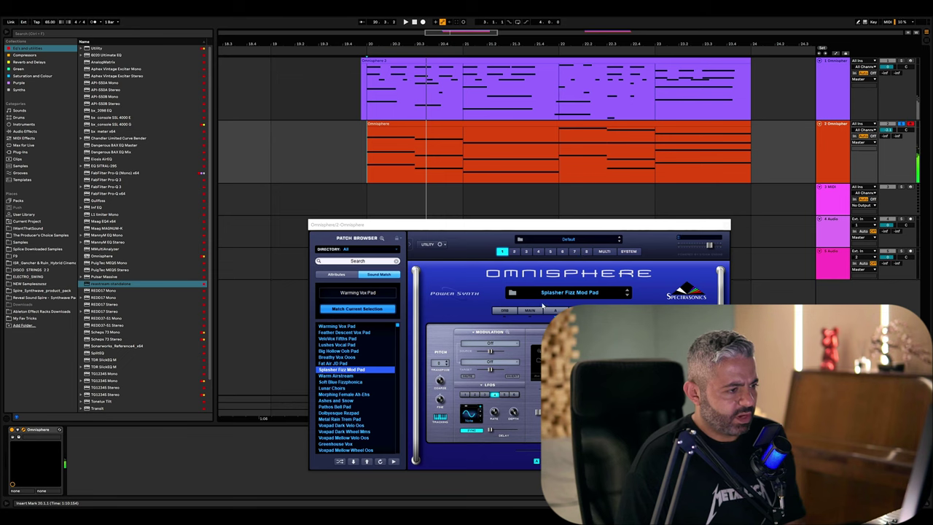
- Examine the Splasher Fizz Mod Pad patch's main page and its FX racks, including the Aux rack
click(530, 310)
drag(491, 225, 477, 212)
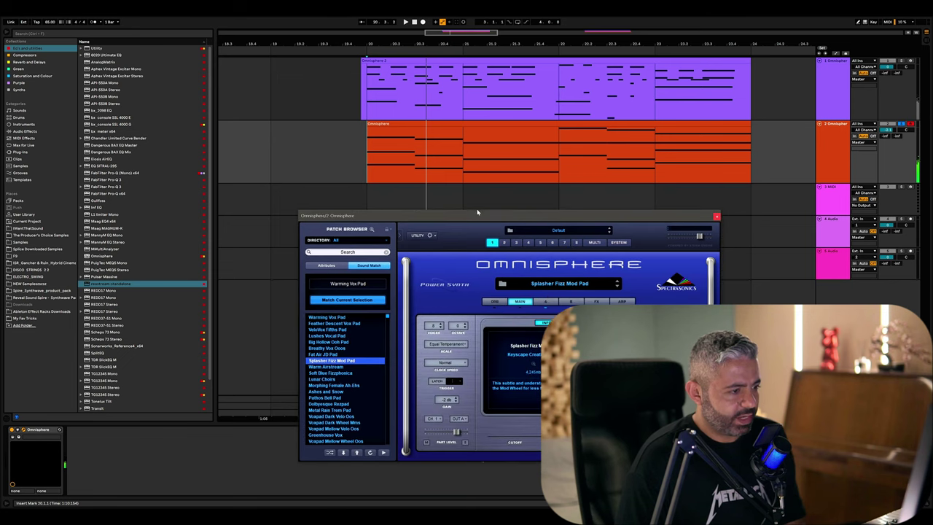
click(597, 301)
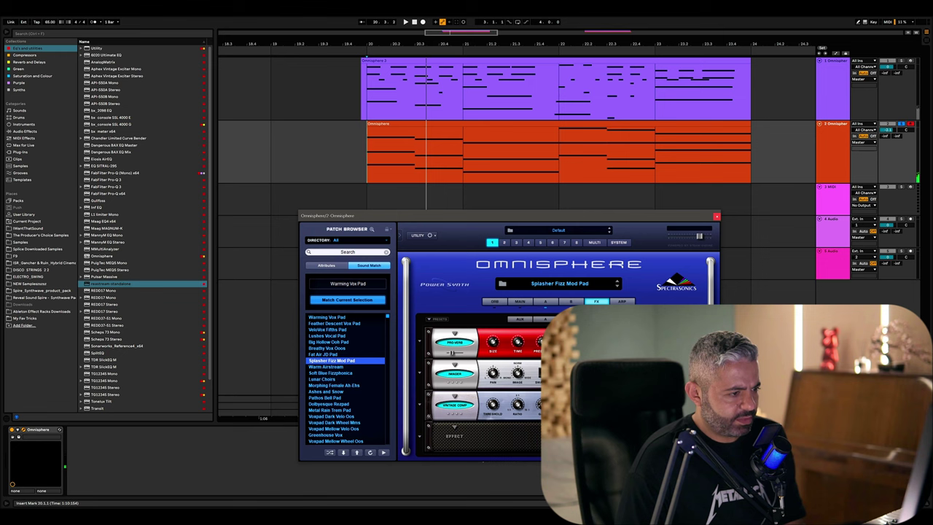
click(571, 319)
click(544, 319)
click(521, 320)
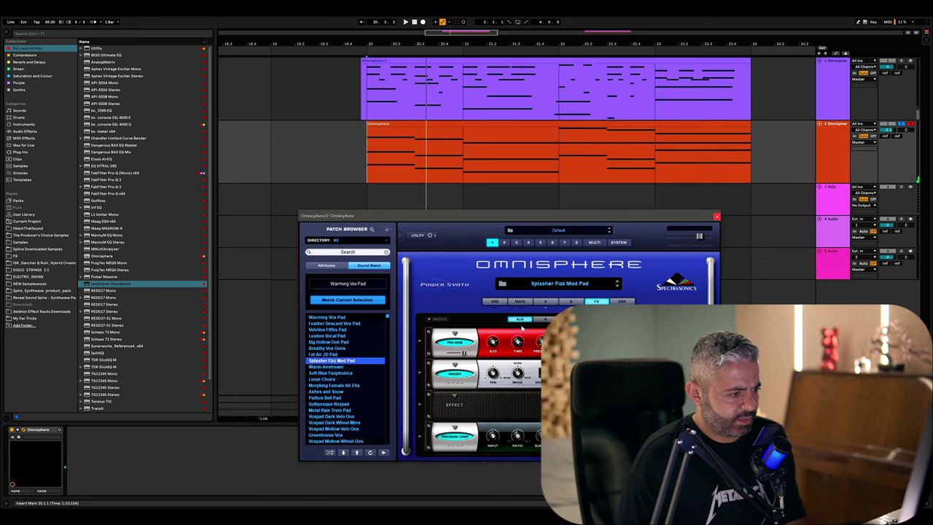
- Check the patch's A and B layer pages and compare the effects in each of its FX racks
click(571, 302)
click(552, 304)
click(596, 302)
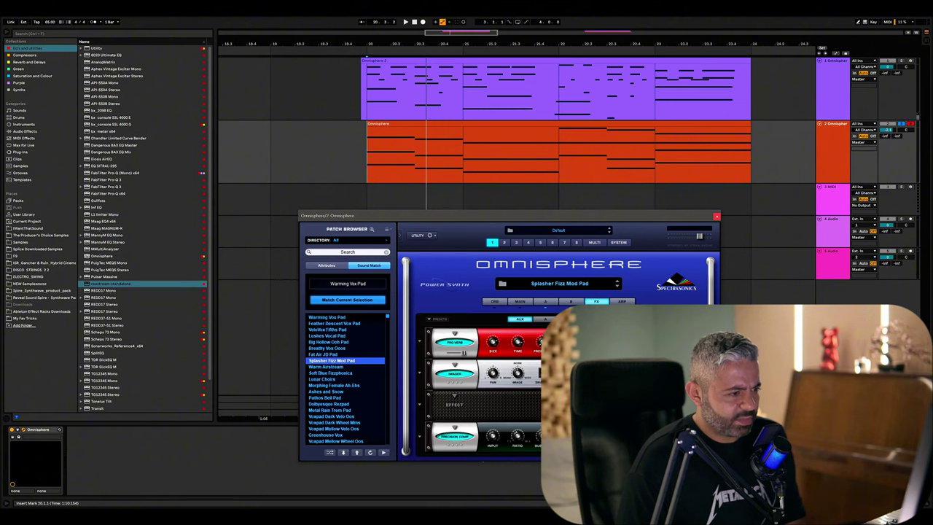
click(545, 320)
click(571, 319)
click(596, 320)
click(521, 319)
click(596, 319)
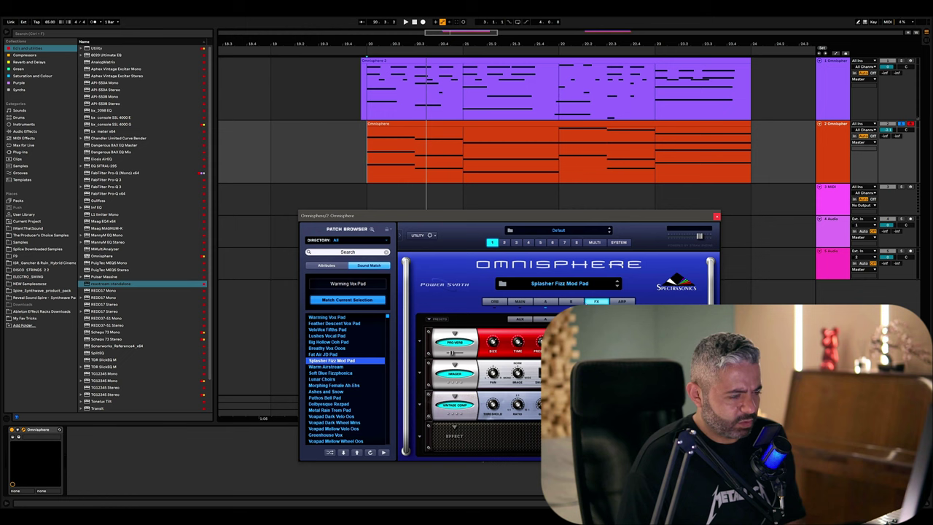
click(571, 319)
click(547, 320)
click(525, 319)
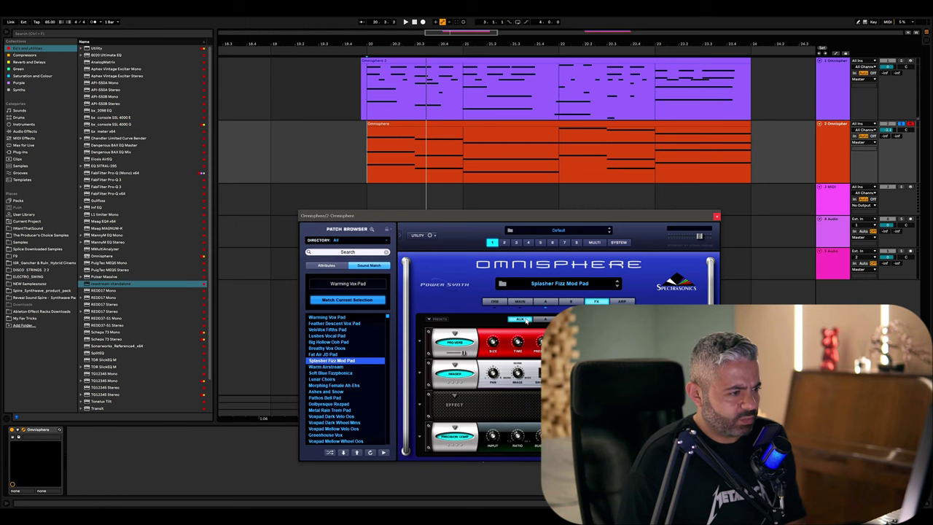
- Revisit the patch's A and B layer pages and resume playback with layer B shown
click(570, 302)
click(544, 304)
click(571, 302)
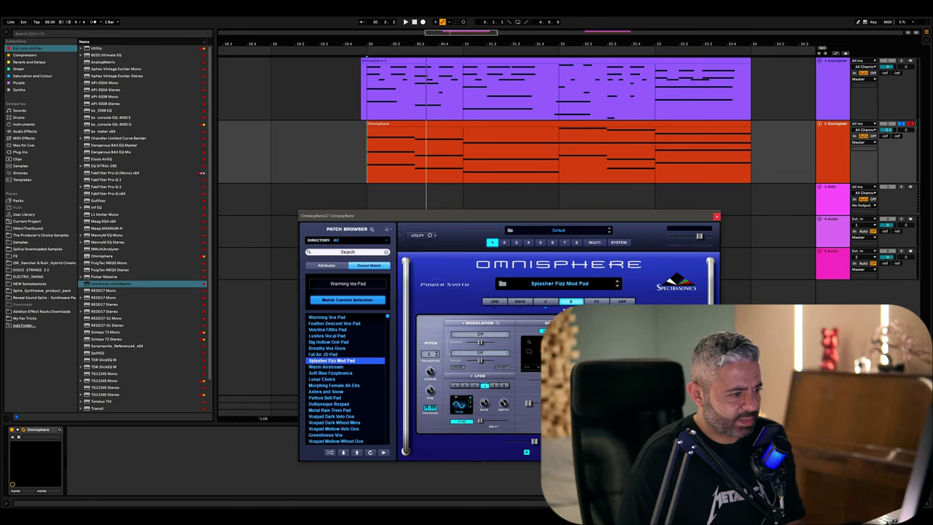
key(space)
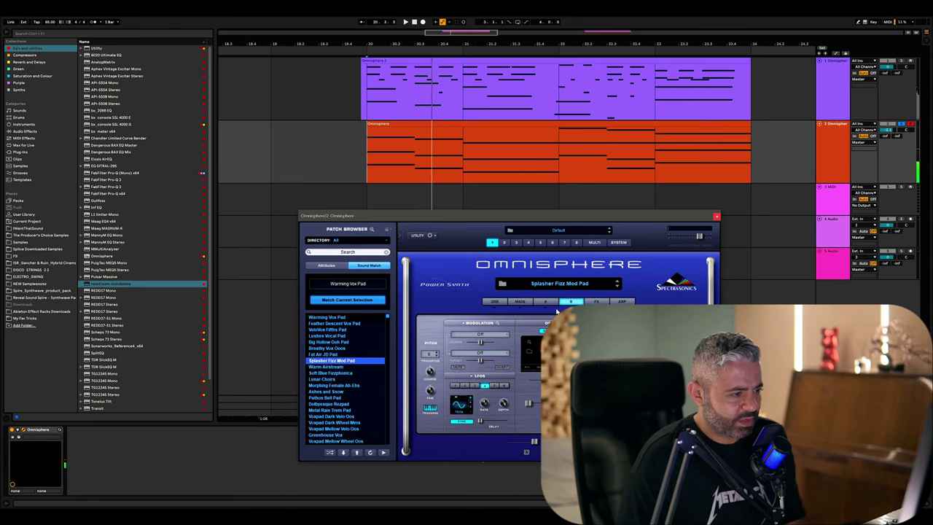
- Replay the chords from the clip's beginning and compare the effects in the patch's FX racks, including A and Aux
key(space)
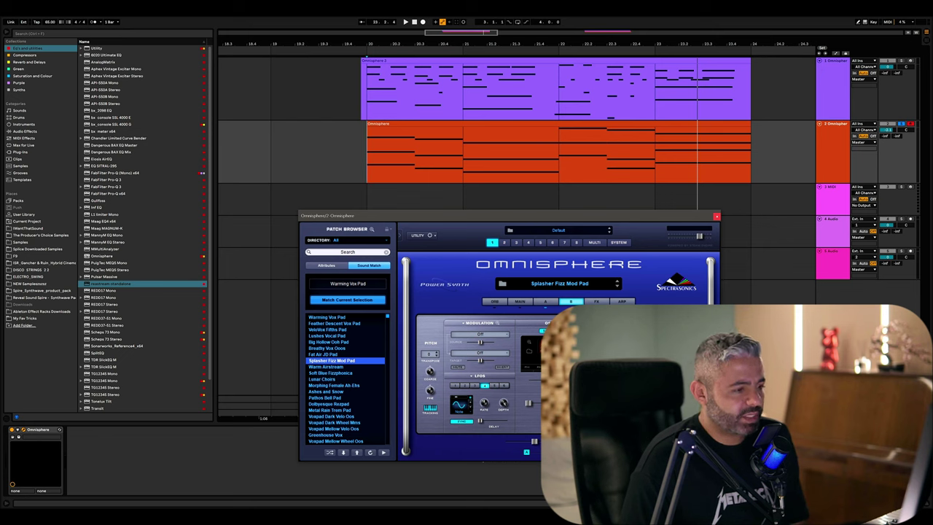
key(space)
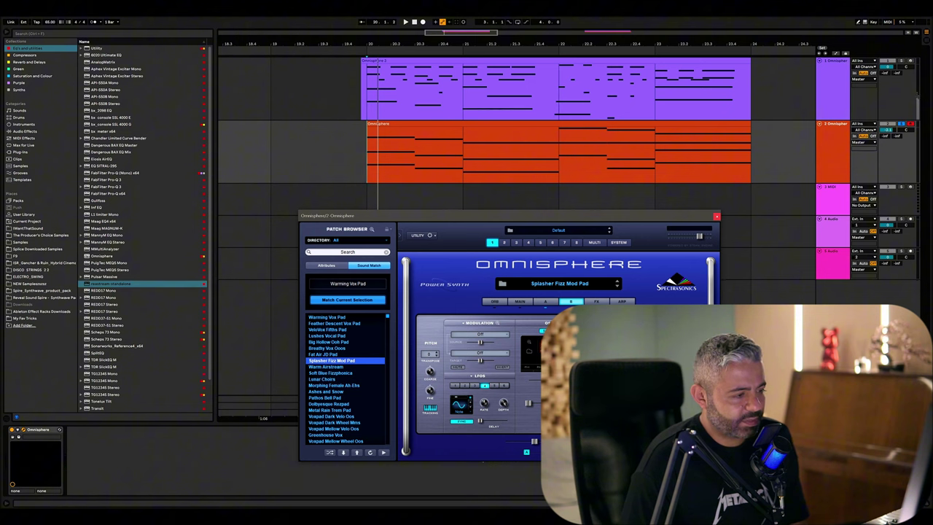
key(space)
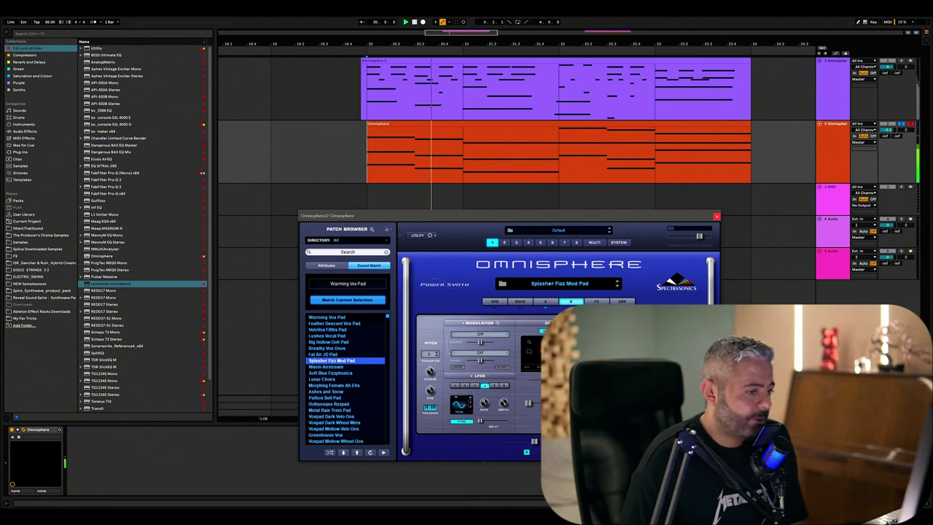
click(592, 302)
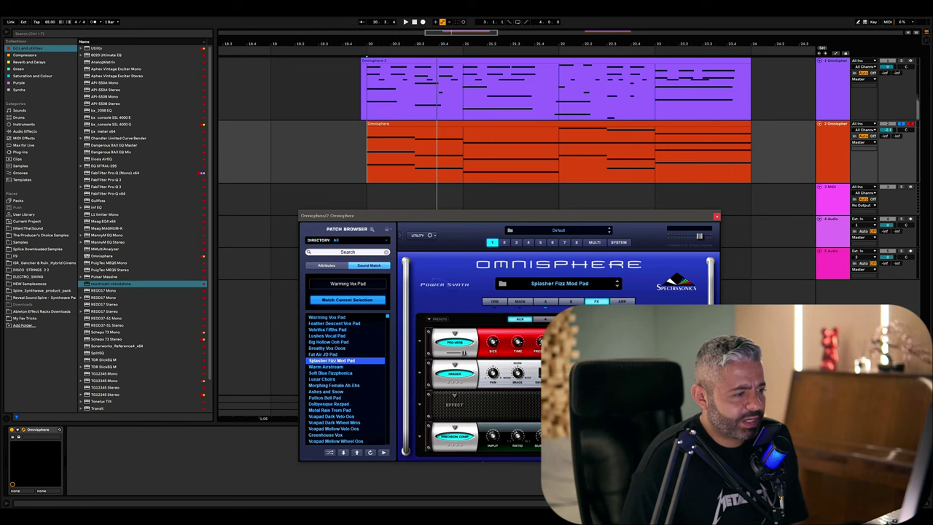
click(596, 319)
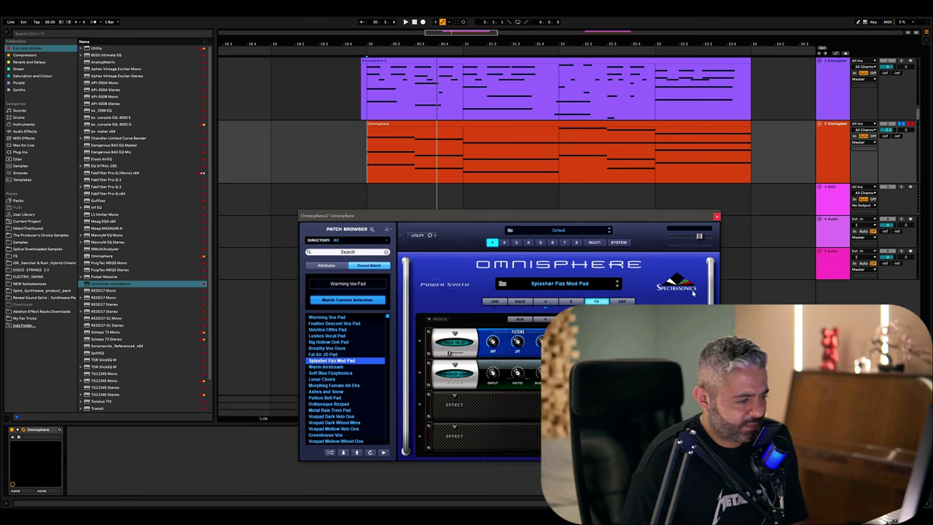
click(545, 321)
click(518, 320)
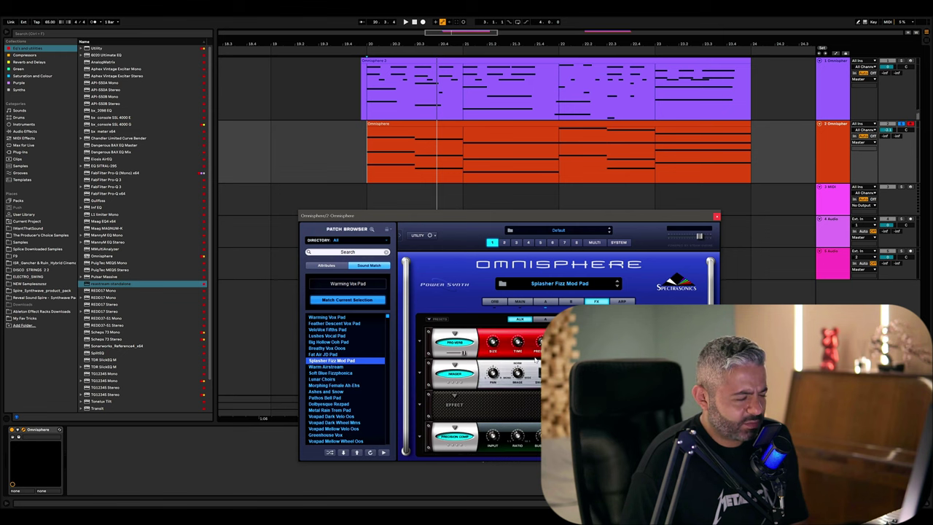
- Play the chords and compare the sound with the Aux rack's Imager and Pro-Verb bypassed and switched back on
key(space)
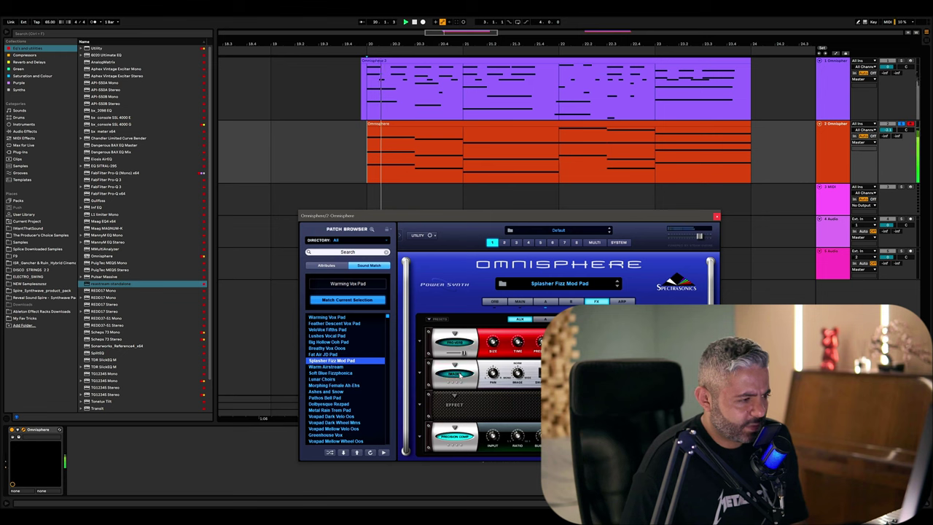
click(460, 374)
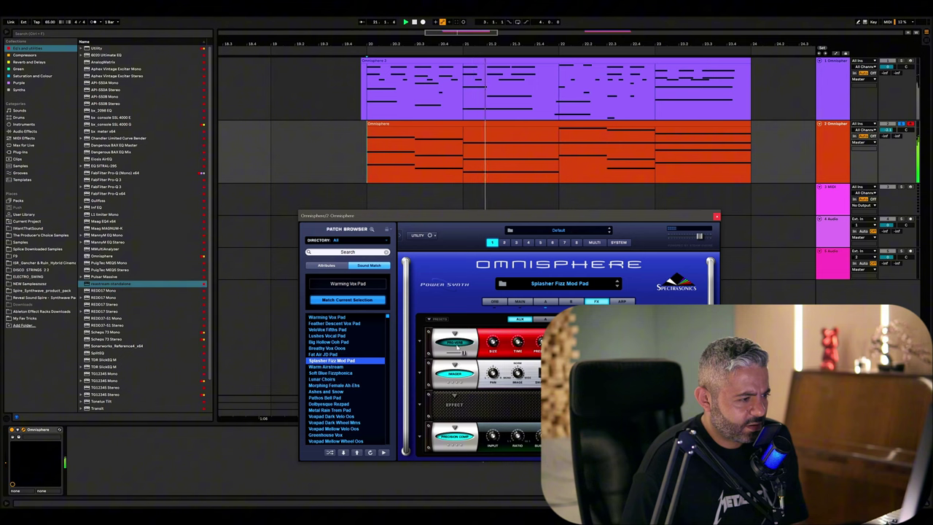
click(461, 343)
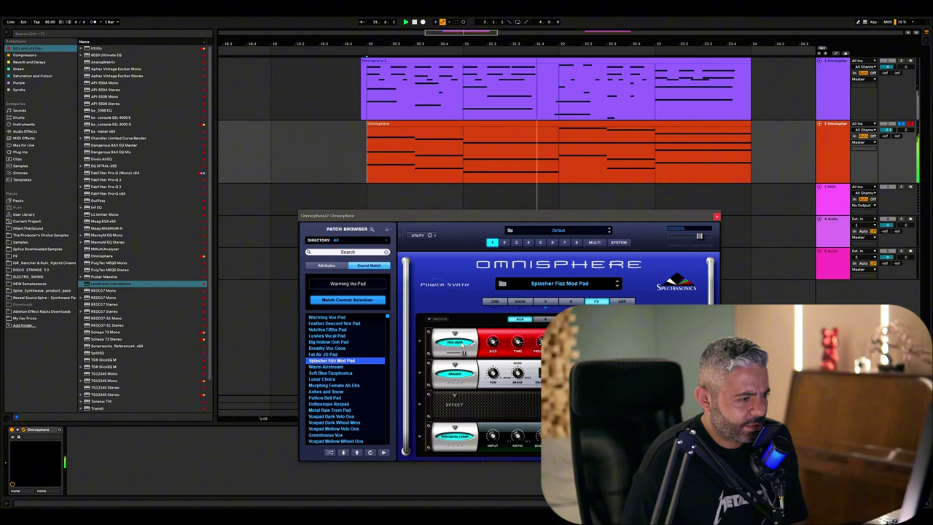
key(space)
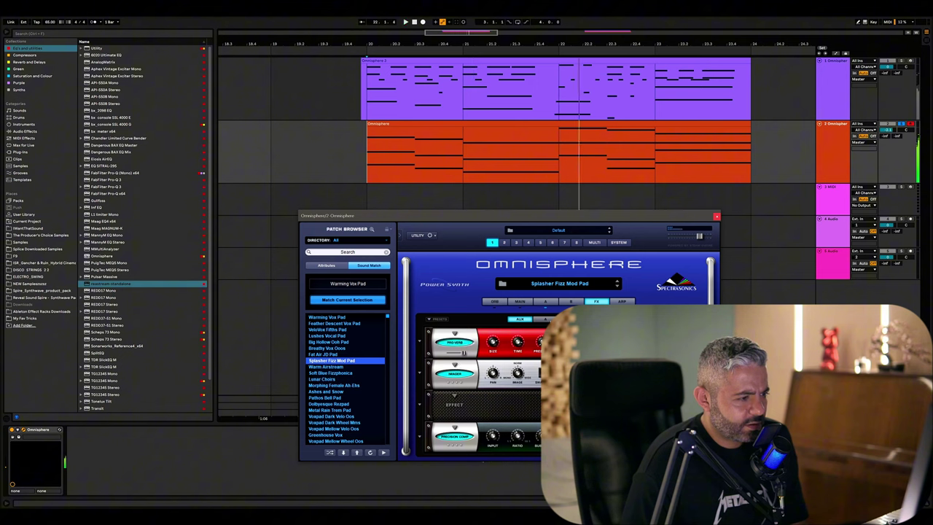
- Check the Common FX rack and audition the chords while toggling Modern Comp and BPM Delay in the A rack
click(647, 318)
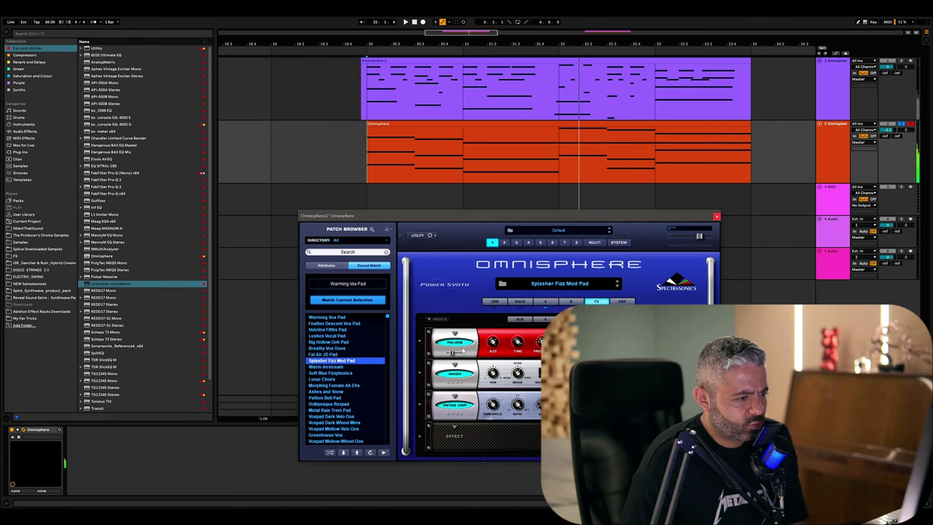
key(space)
click(546, 319)
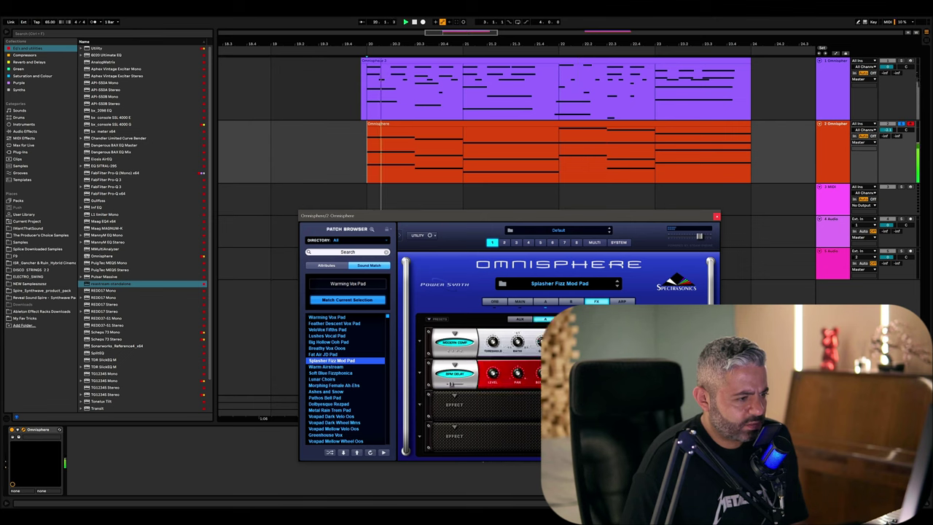
click(459, 344)
click(453, 374)
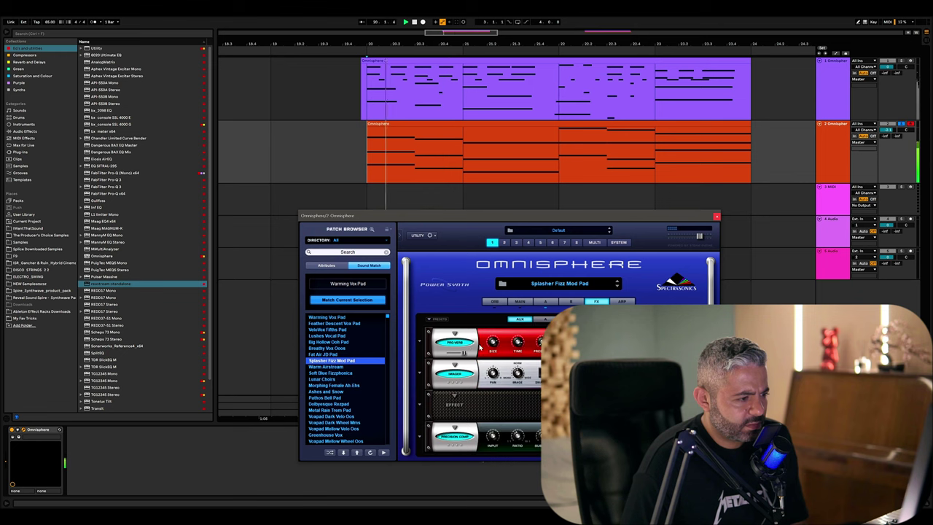
- Bypass BPM Delay in the A FX rack and compare the chords with Modern Comp off and on
click(455, 342)
click(459, 376)
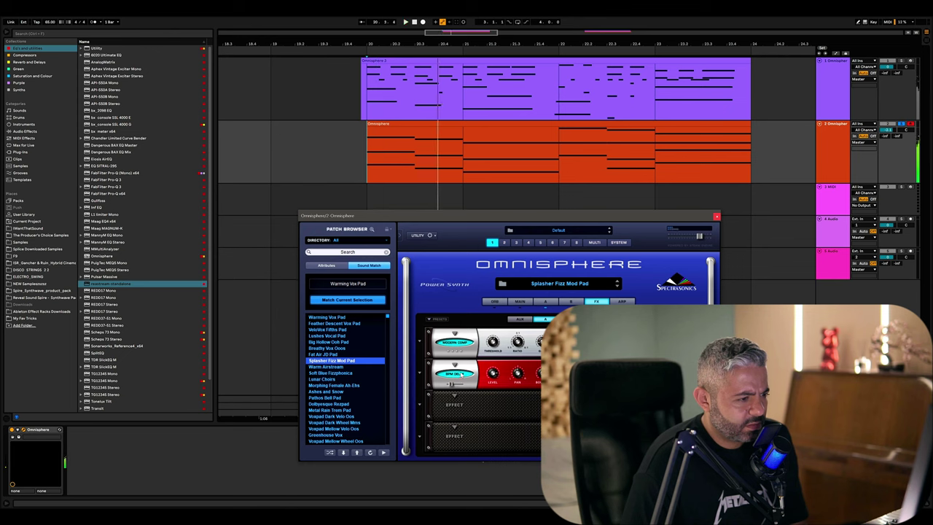
click(454, 342)
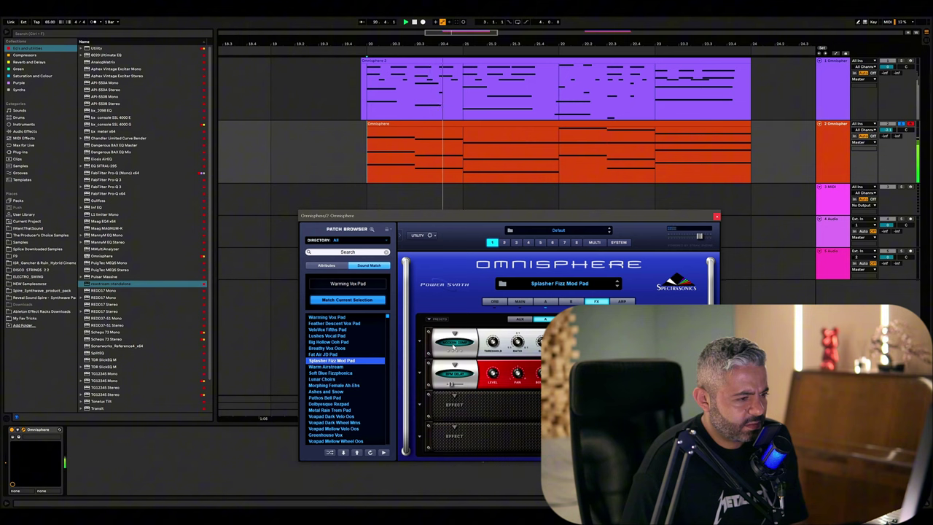
click(453, 343)
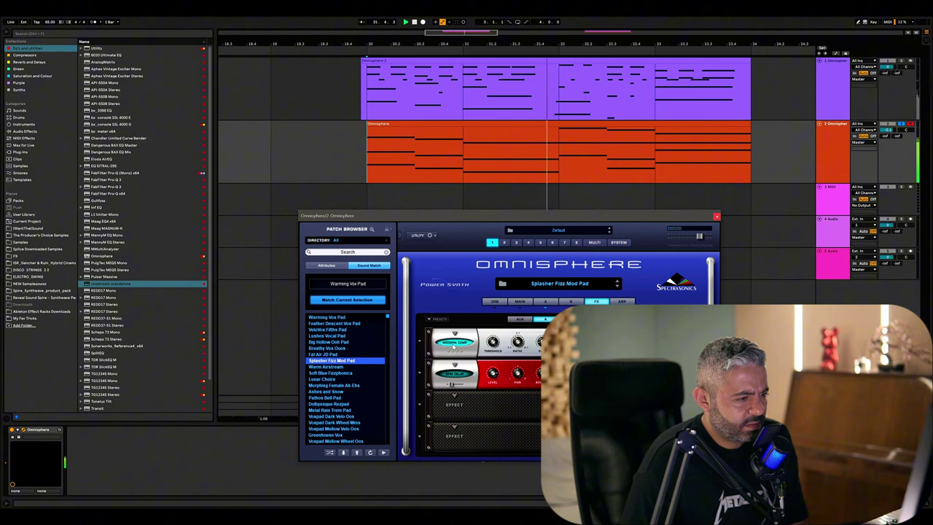
click(453, 343)
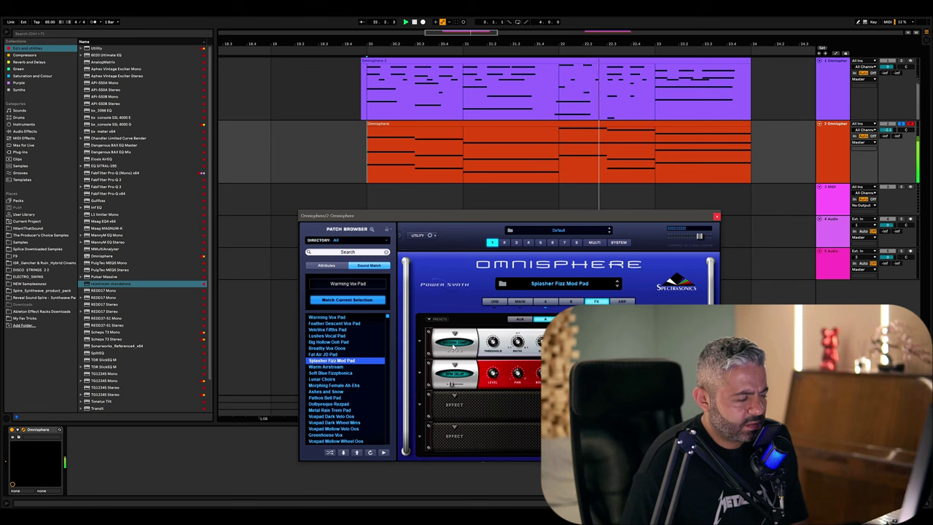
click(454, 343)
- Revisit the patch's B and A layer pages and examine the B layer's FX rack during playback
click(574, 303)
click(547, 302)
click(596, 302)
click(571, 318)
key(space)
- Bypass Pro-Verb in the Common FX rack and compare the chords with its Imager off and on
click(597, 318)
click(459, 375)
click(458, 374)
click(458, 406)
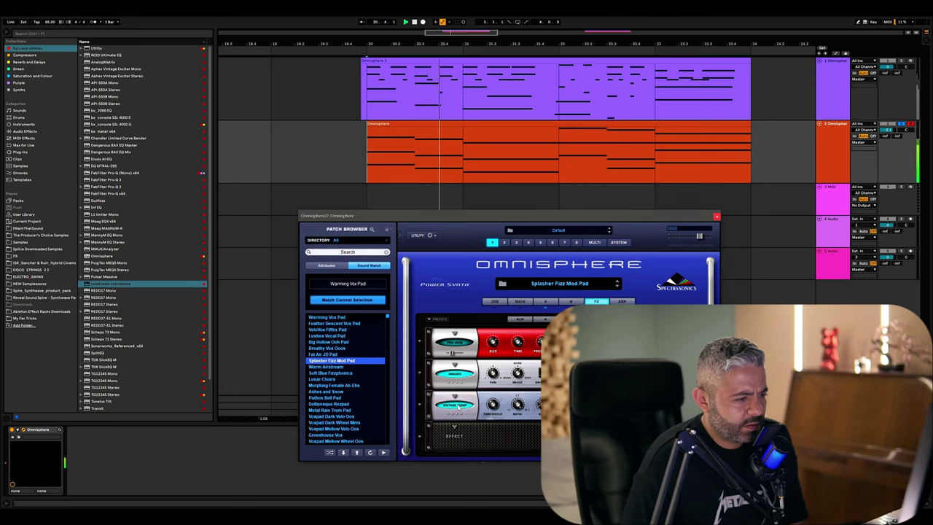
click(458, 374)
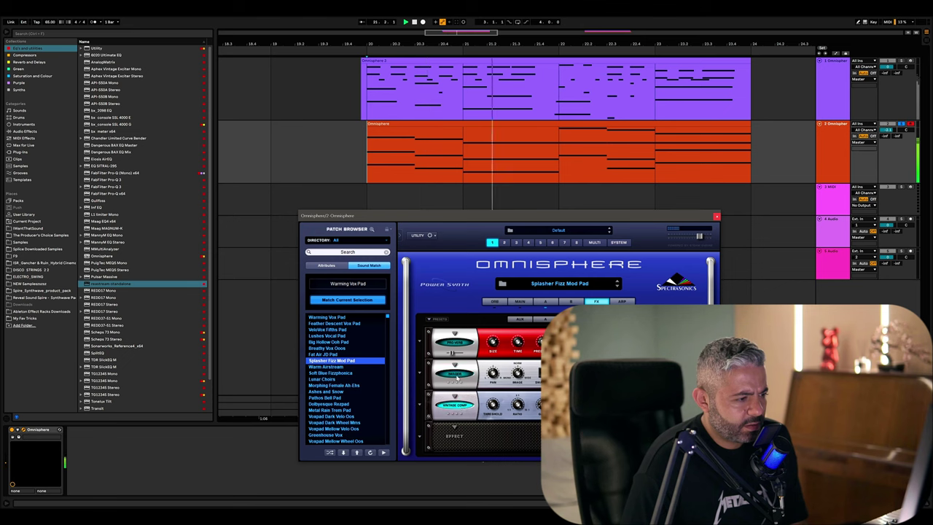
click(458, 374)
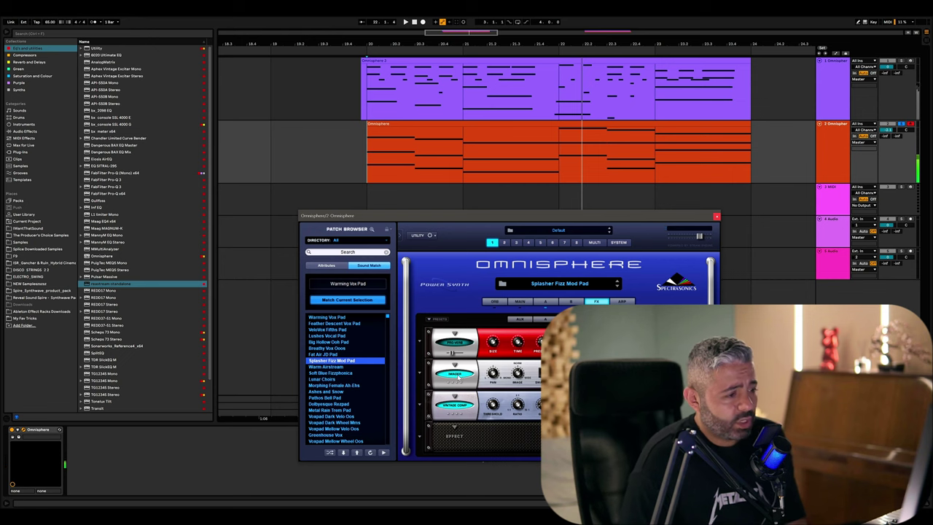
- View the patch's main and A layer pages once more and close the Omnisphere window
click(519, 301)
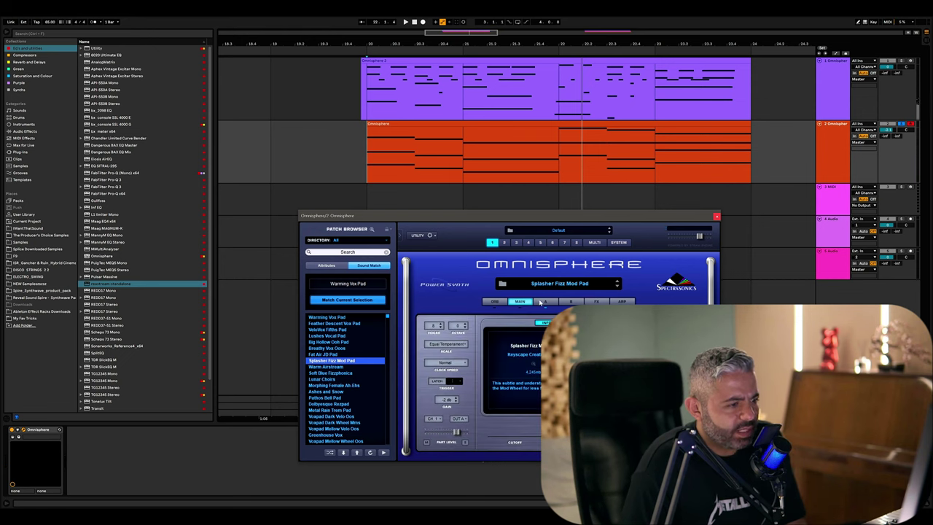
click(541, 302)
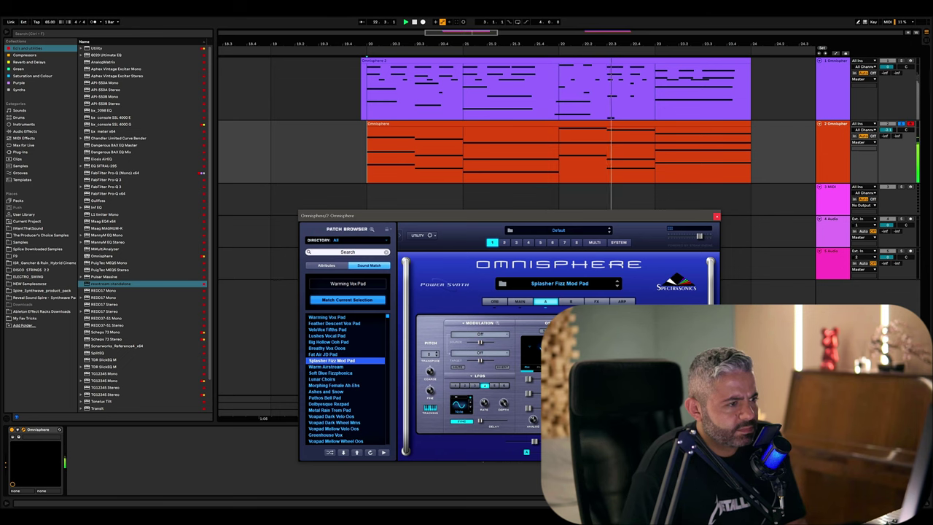
click(717, 215)
- Open the second track's pad clip in the note editor and play its chords
click(419, 175)
key(space)
double_click(383, 182)
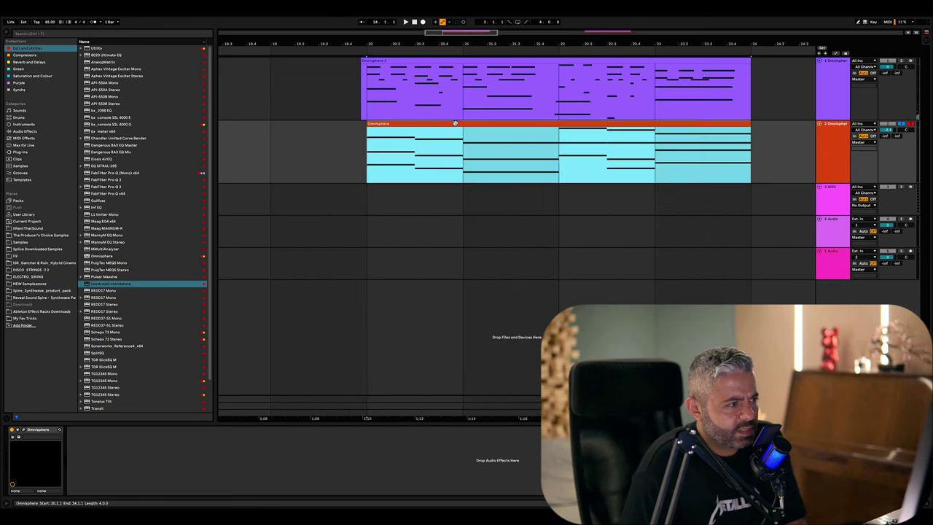
key(space)
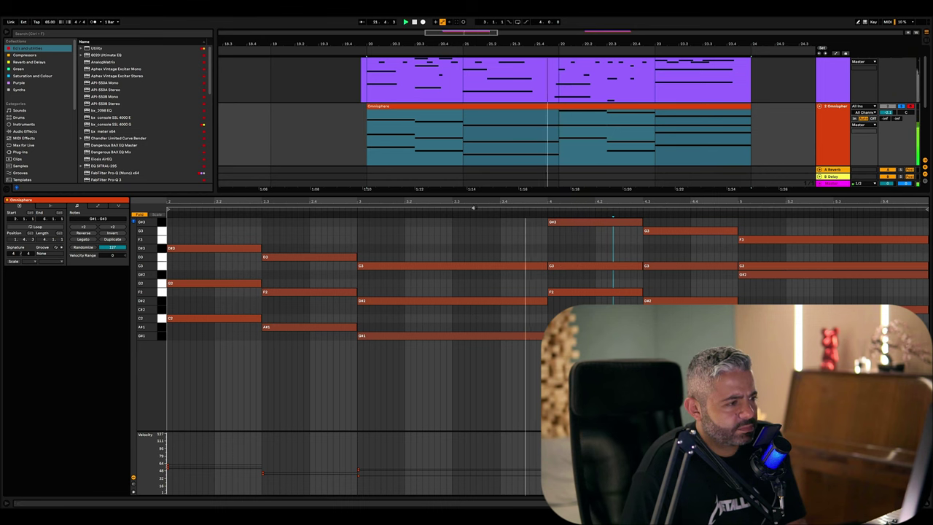
key(space)
- Try the G#3 and C3 notes of the chord at 4.1.1 an octave lower and play the result
click(565, 222)
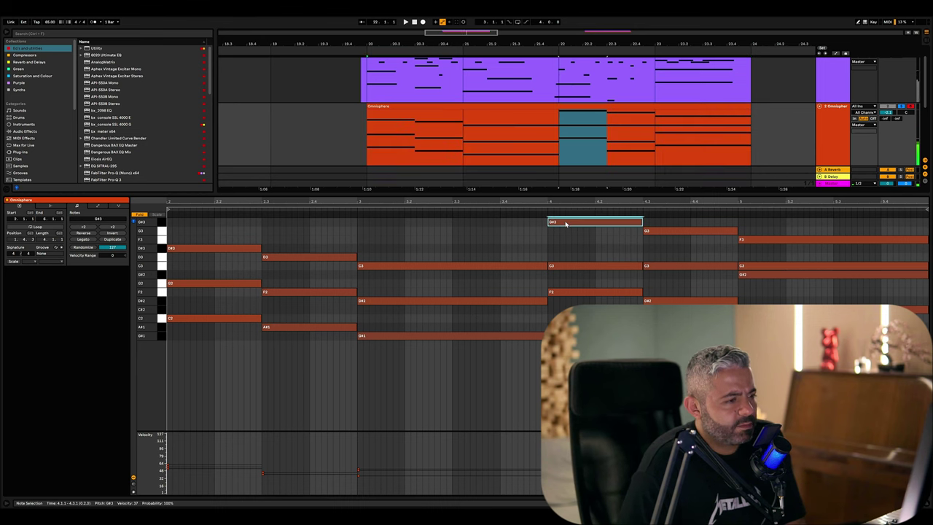
key(shift+Down)
click(581, 265)
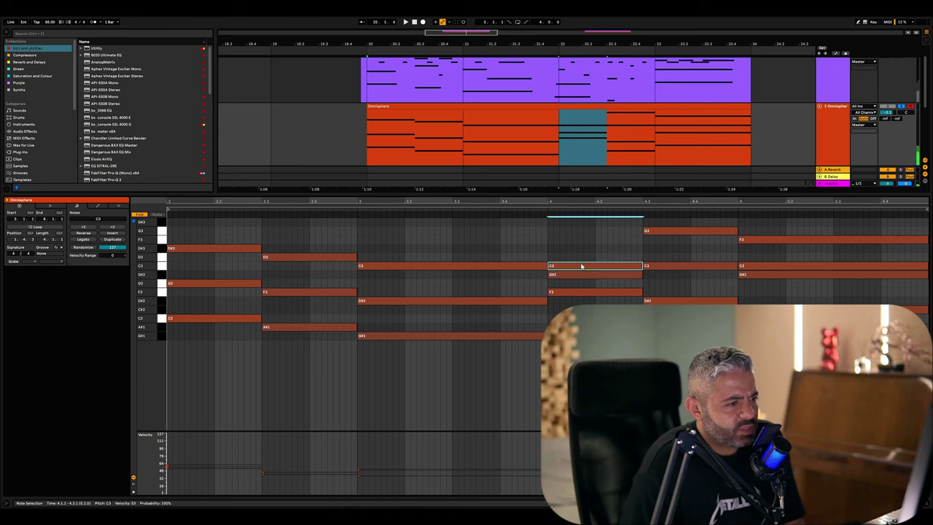
key(shift+Down)
click(484, 211)
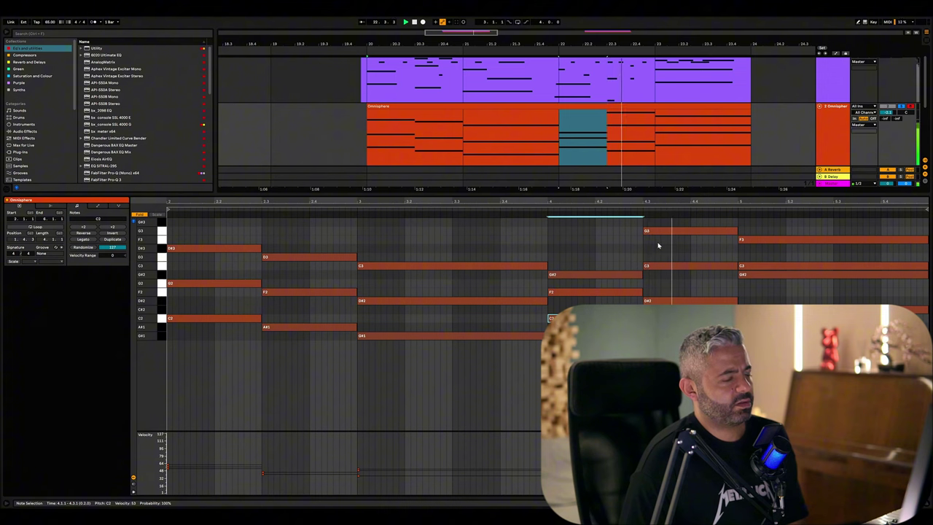
key(shift+Up)
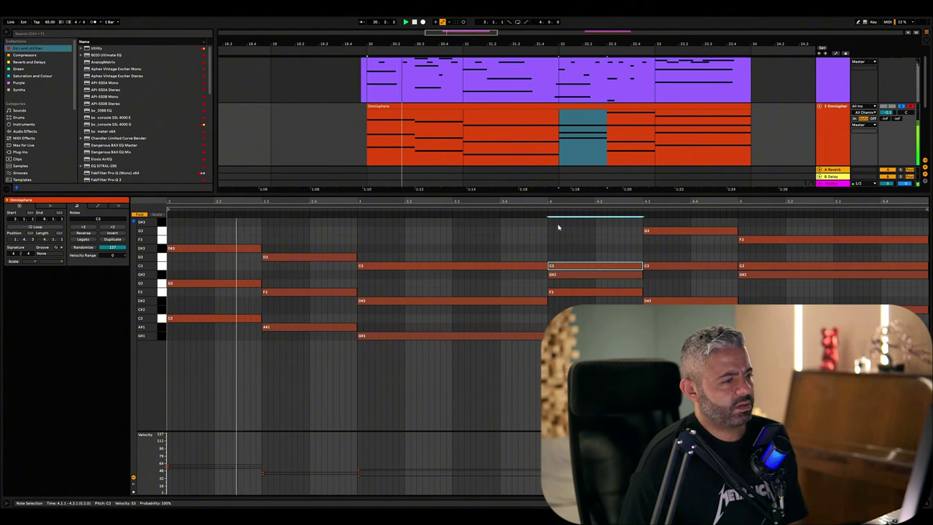
drag(552, 269, 552, 222)
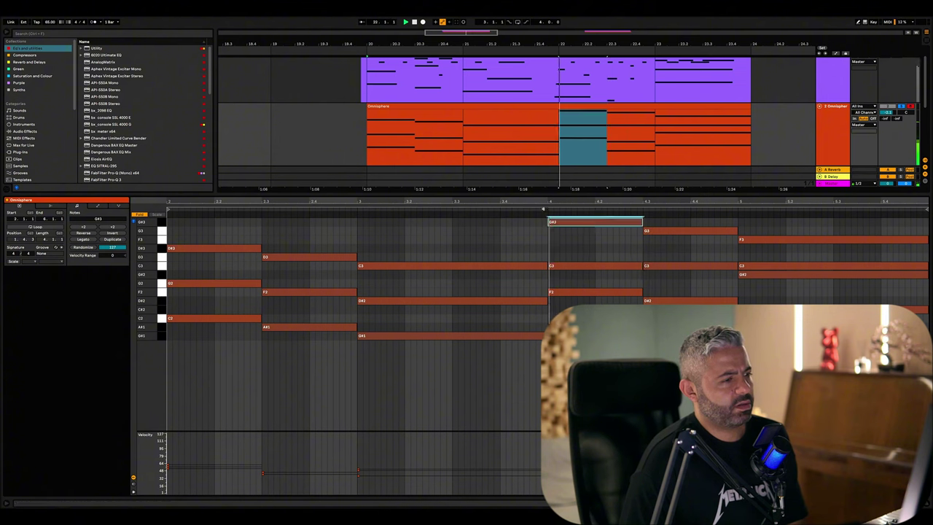
- Lower the F2 note of the chord at 4.1.1 by an octave to F1
click(575, 267)
click(578, 293)
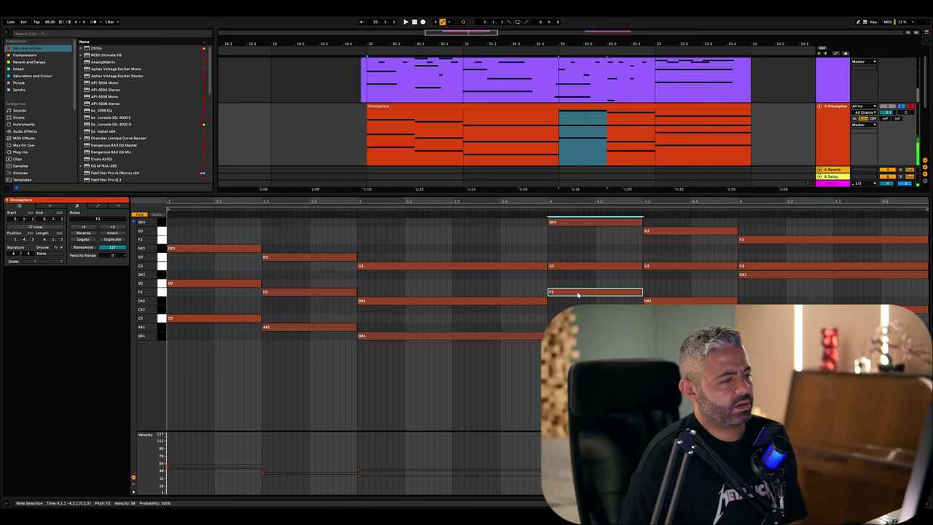
key(shift+Down)
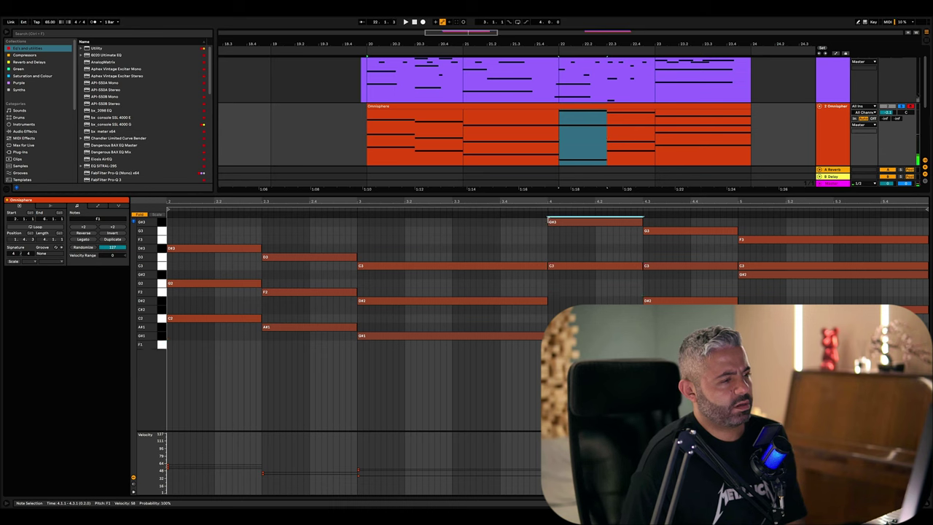
- Try the top G#3 note of the chord at 4.1.1 an octave lower
click(570, 224)
key(shift+Down)
key(shift+Up)
- Add an F2 note to the chord at 4.1.1 above its F1 bass note and play the chord
click(576, 268)
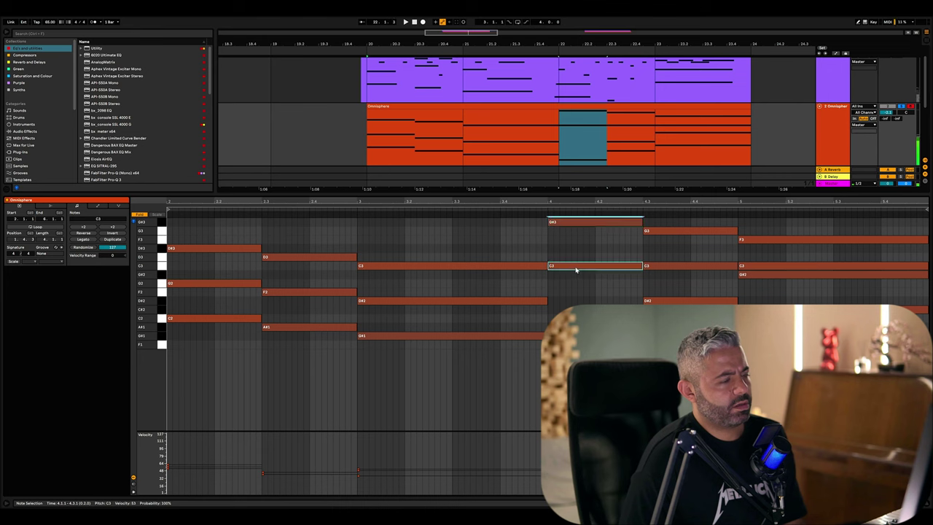
drag(576, 268, 575, 295)
key(space)
key(space)
- Try a velocity of 13 on the top G#3 note of the chord at 4.1.1 and play it
click(569, 223)
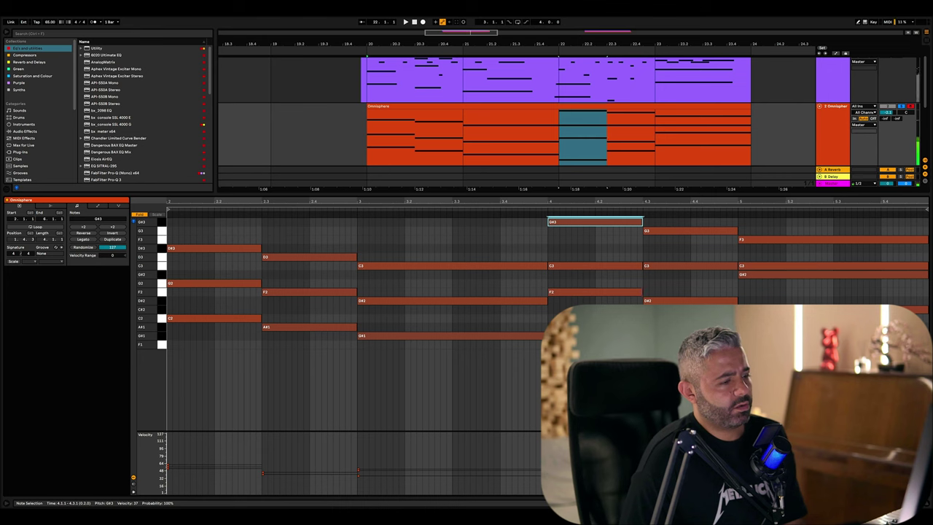
drag(549, 475, 549, 479)
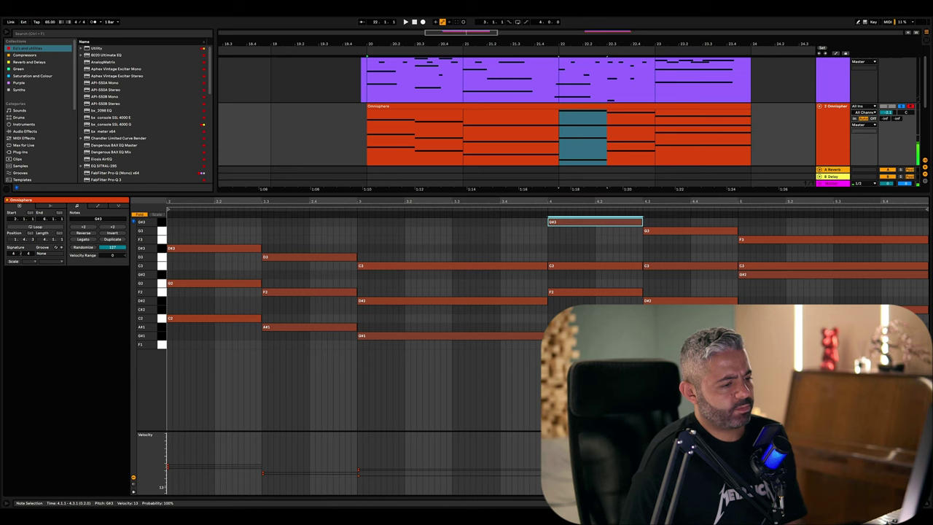
key(space)
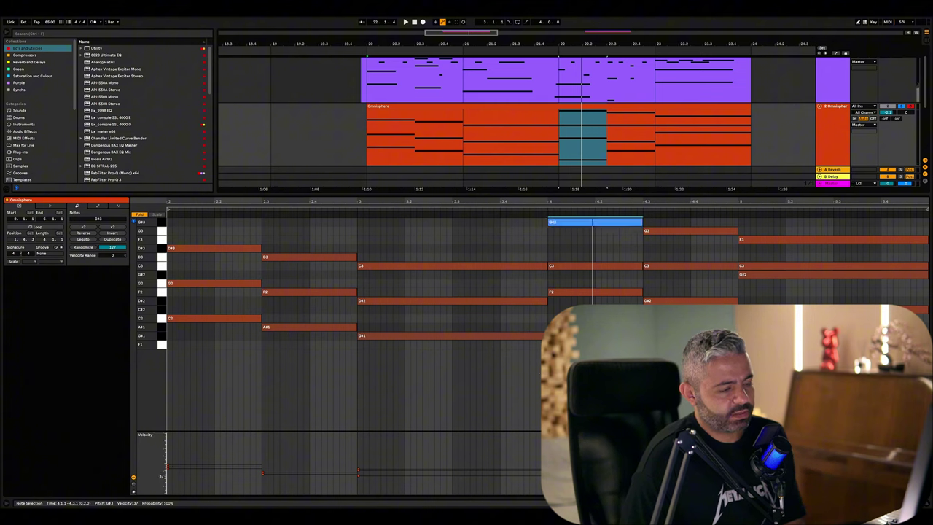
- Set the velocity of the top G#3 note at 4.1.1 to about 44 and play the chord repeatedly
mouse_move(548, 476)
mouse_down()
mouse_move(548, 434)
mouse_move(548, 493)
mouse_up()
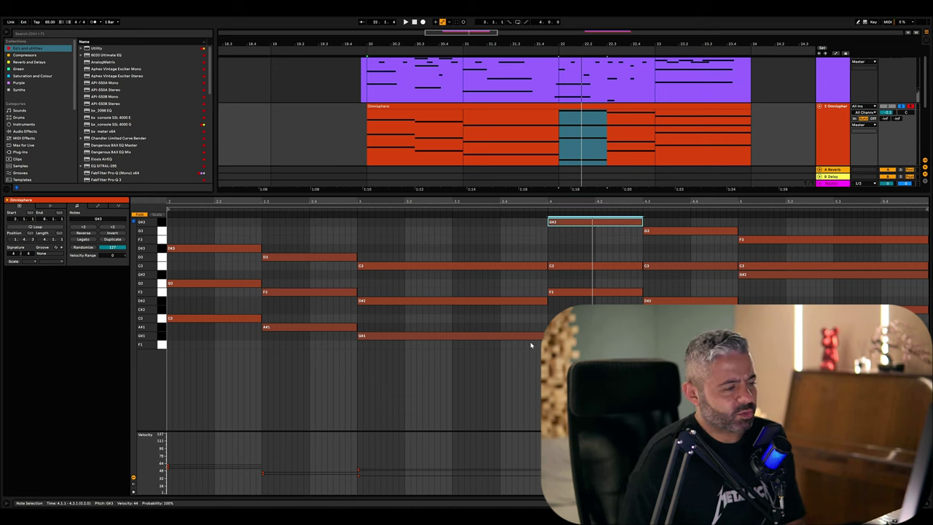
click(536, 210)
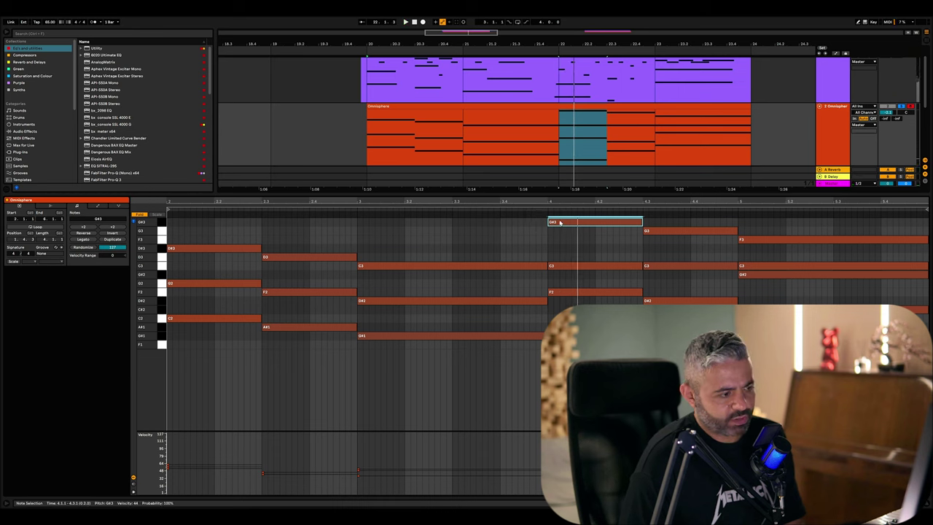
click(539, 208)
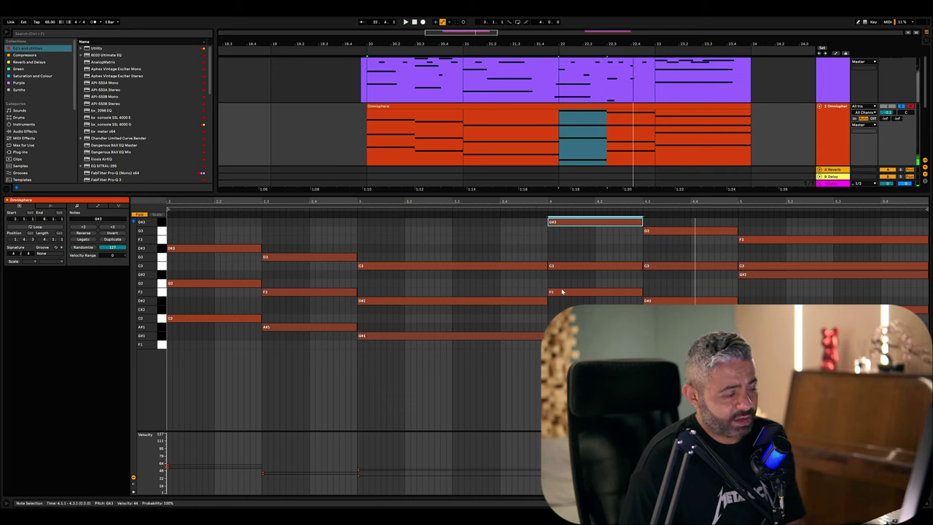
click(542, 211)
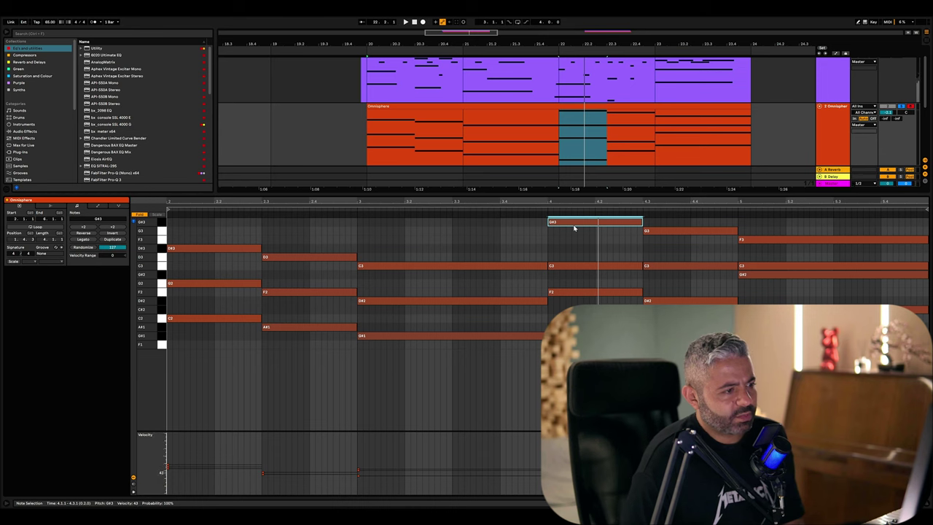
- Lower the top notes of the chords at 4.1.1 and 4.3.1 by an octave to G#2 and G2
key(shift+Down)
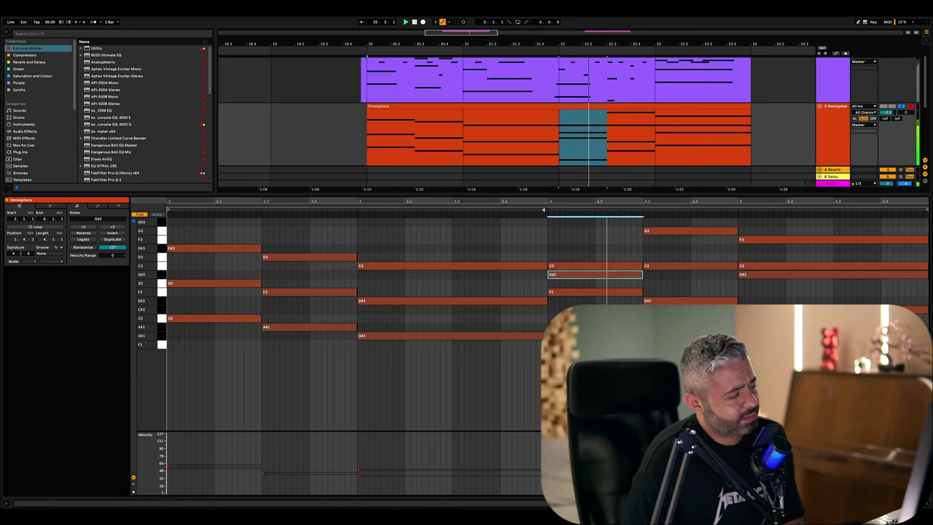
click(663, 232)
key(shift+Down)
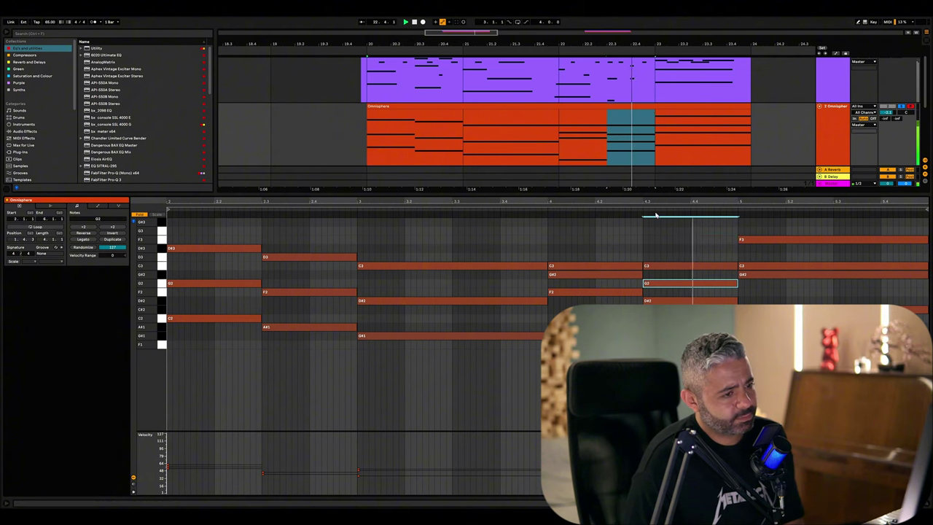
- Try the top F3 note of the chord at 5.1.1 an octave lower and play the chord
click(770, 241)
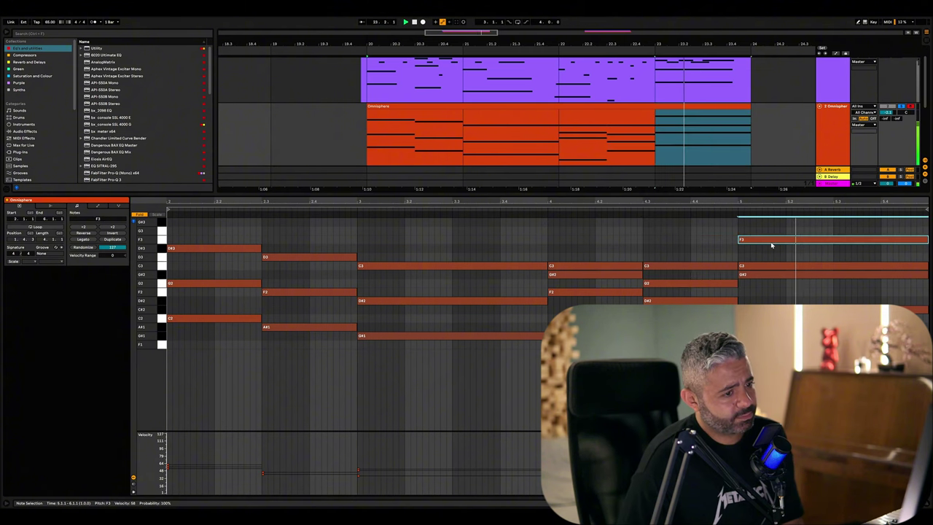
key(shift+Down)
click(731, 208)
key(space)
key(space)
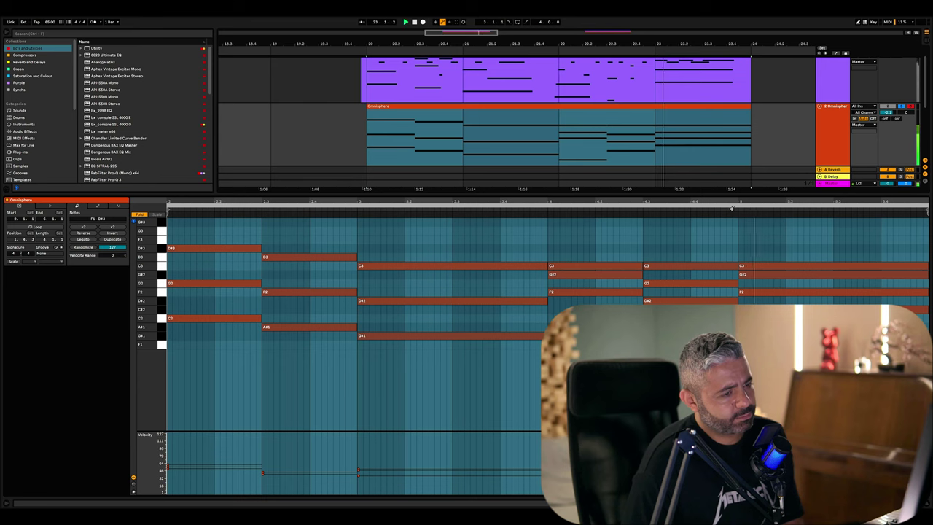
key(ctrl+z)
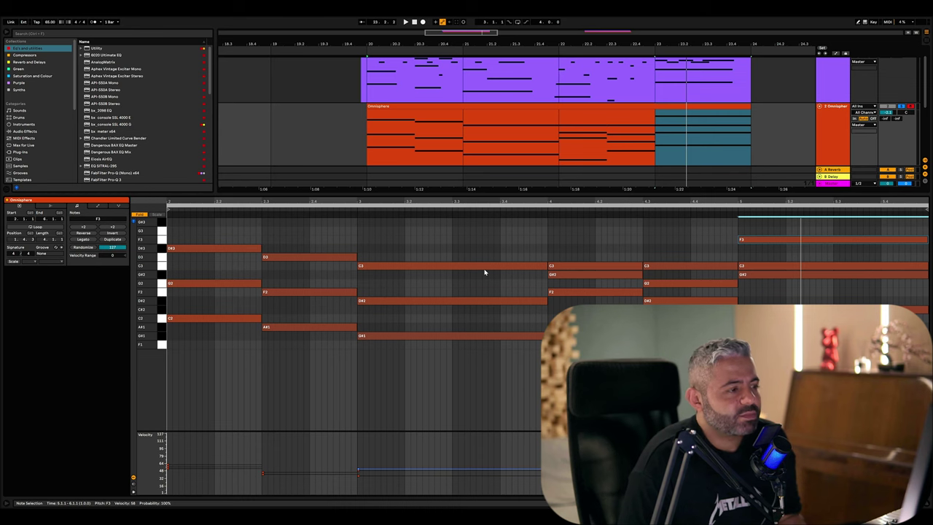
- Play the revised pad chords from the start of the clip and check the voicings from bar 4 onward
click(172, 233)
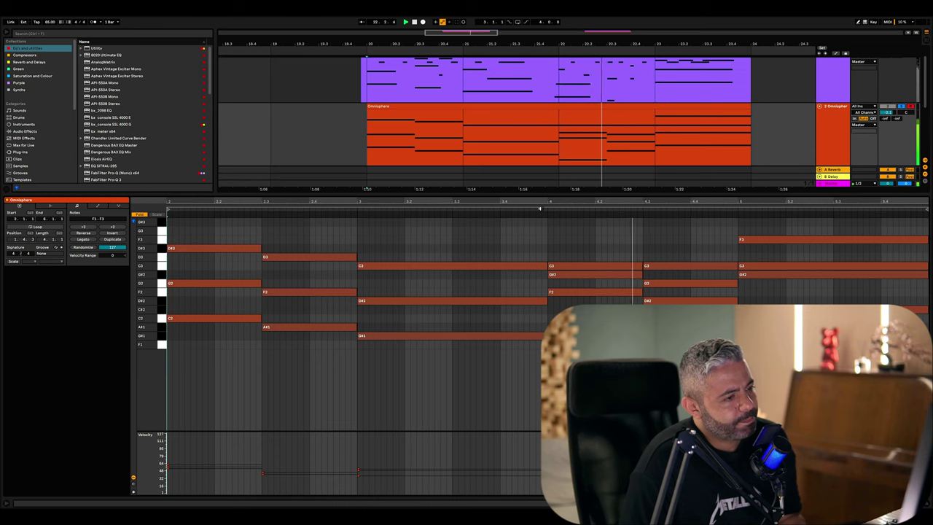
key(space)
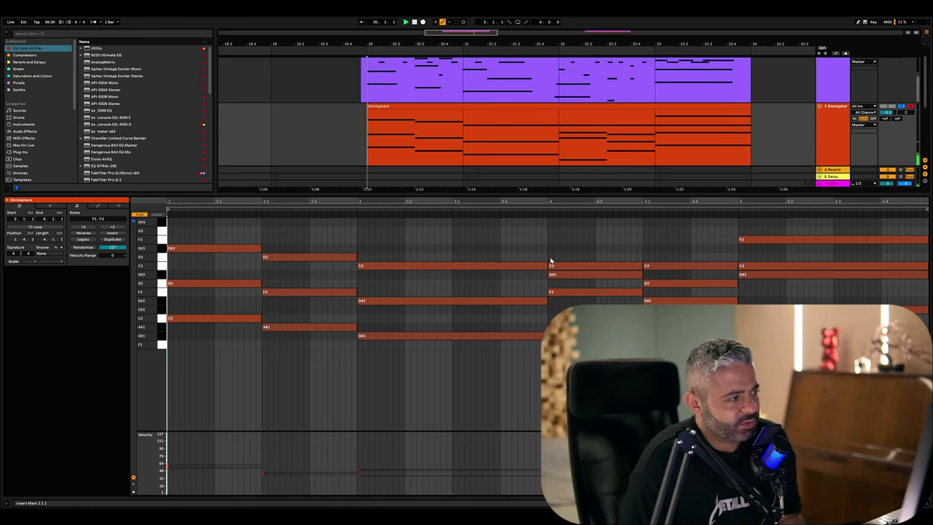
click(543, 209)
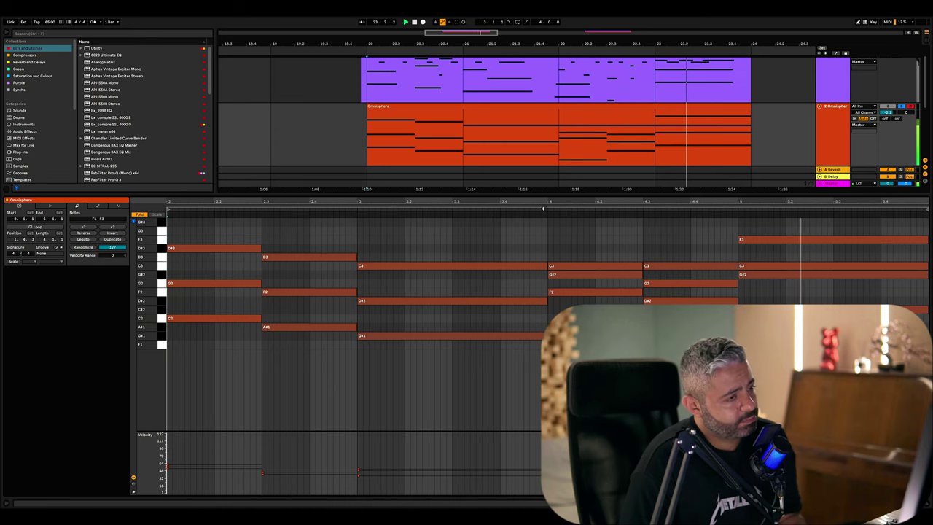
- Close the note editor, play both Omnisphere tracks together and lower the second track's volume to about -3.8 dB
click(929, 504)
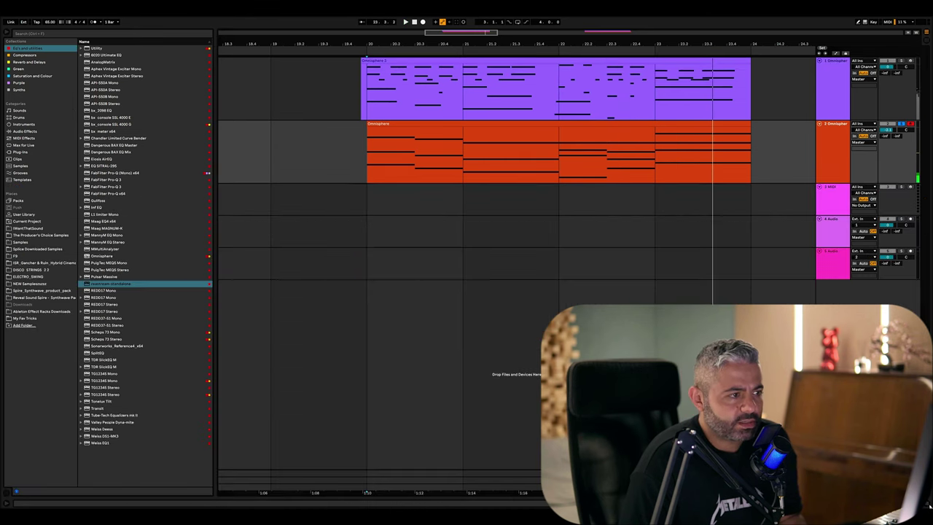
key(space)
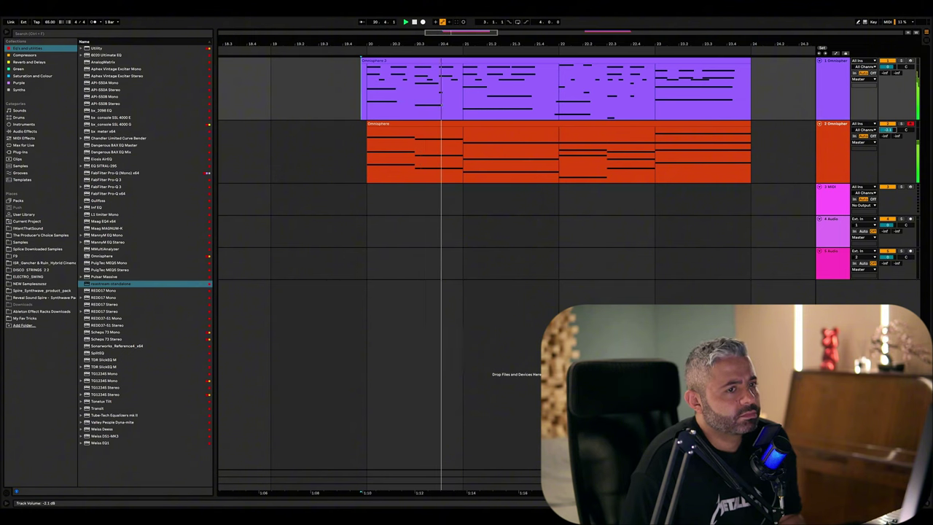
drag(893, 130, 892, 143)
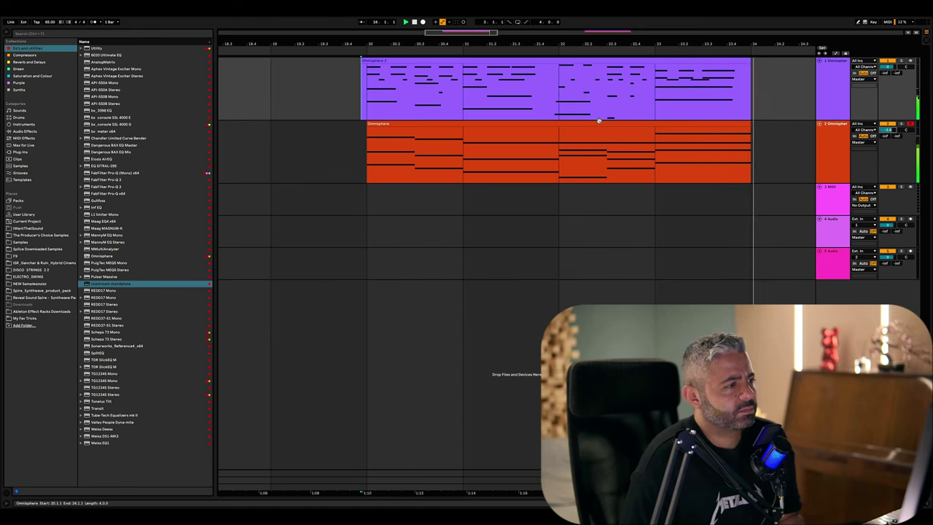
click(876, 151)
key(space)
- Solo the second Omnisphere track, listen to its chords from bar 20, and remove the solo
click(833, 135)
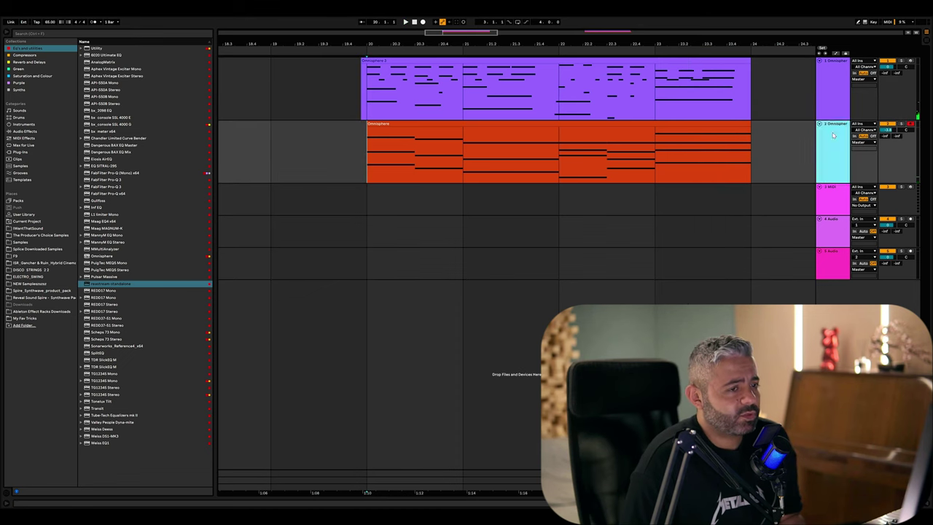
click(901, 126)
key(space)
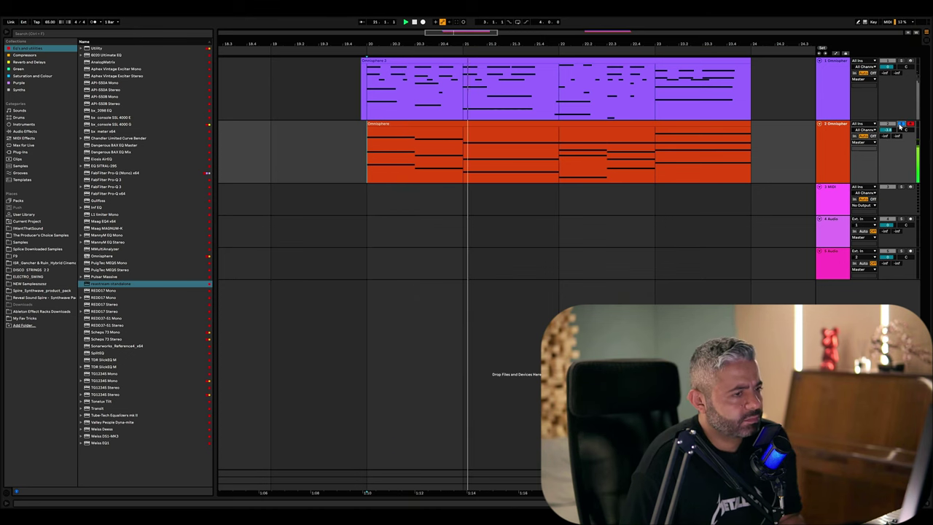
key(space)
click(901, 126)
- Play both Omnisphere tracks together from the start of bar 20
drag(295, 87, 359, 102)
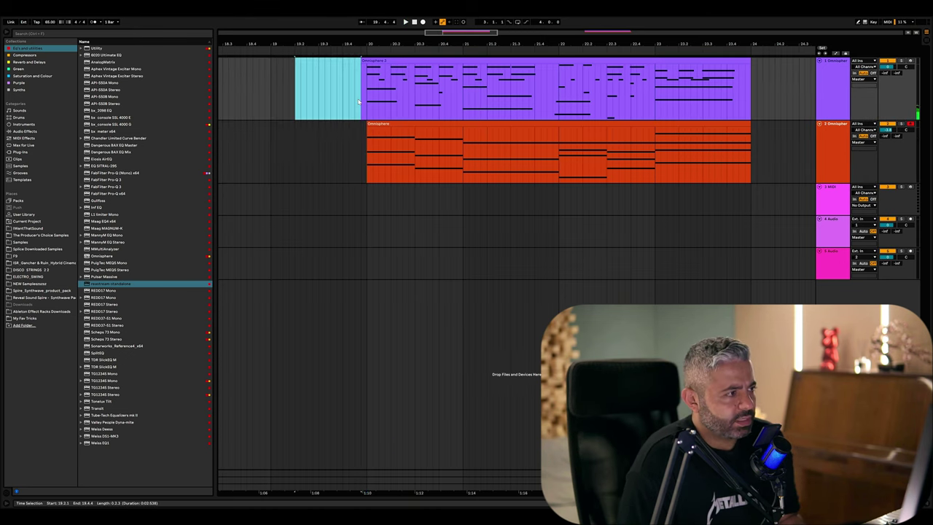
click(367, 117)
scroll(367, 117, up, 1)
key(space)
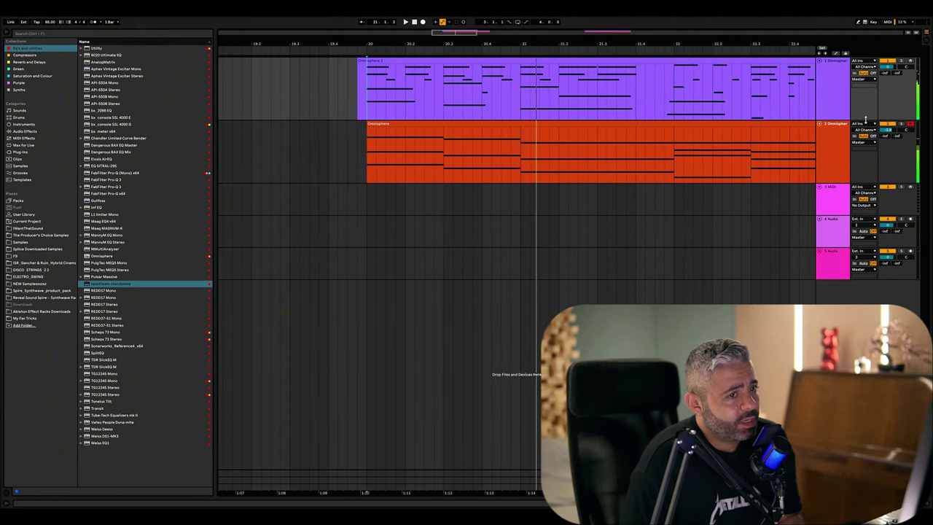
key(space)
- Listen to how the pad chords enter at bar 20 and sit against the piano in bar 21
click(366, 157)
key(s)
key(space)
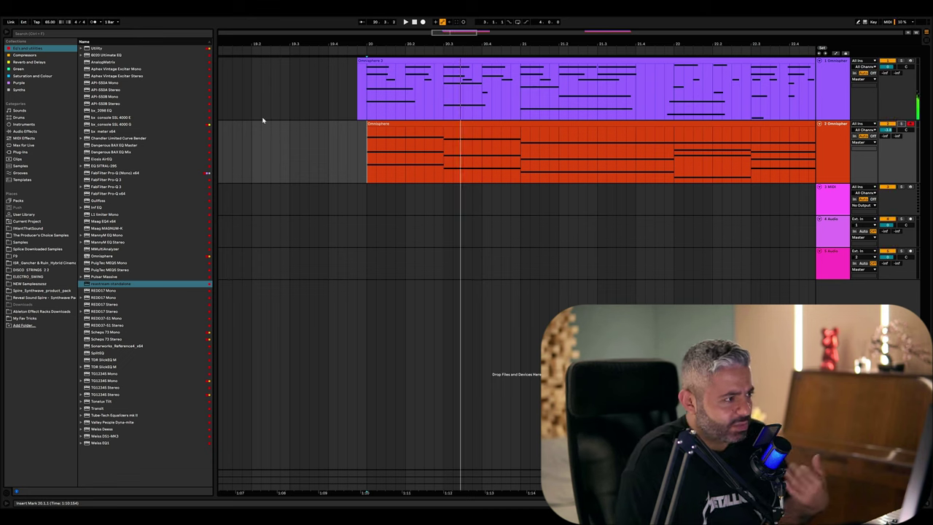
click(377, 160)
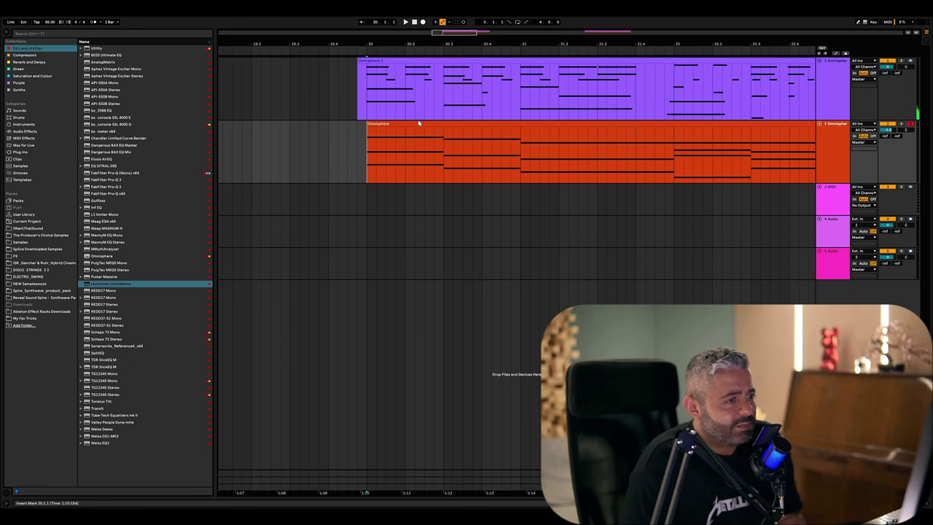
key(space)
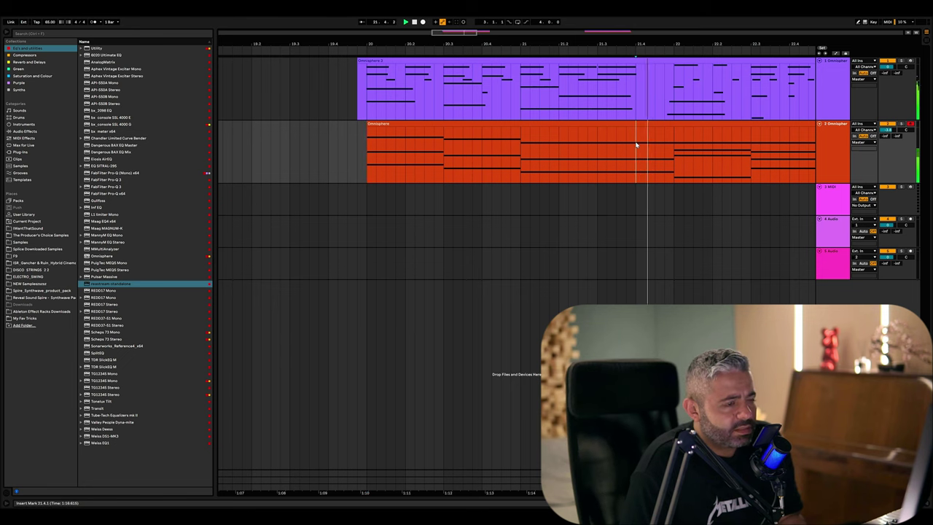
click(568, 145)
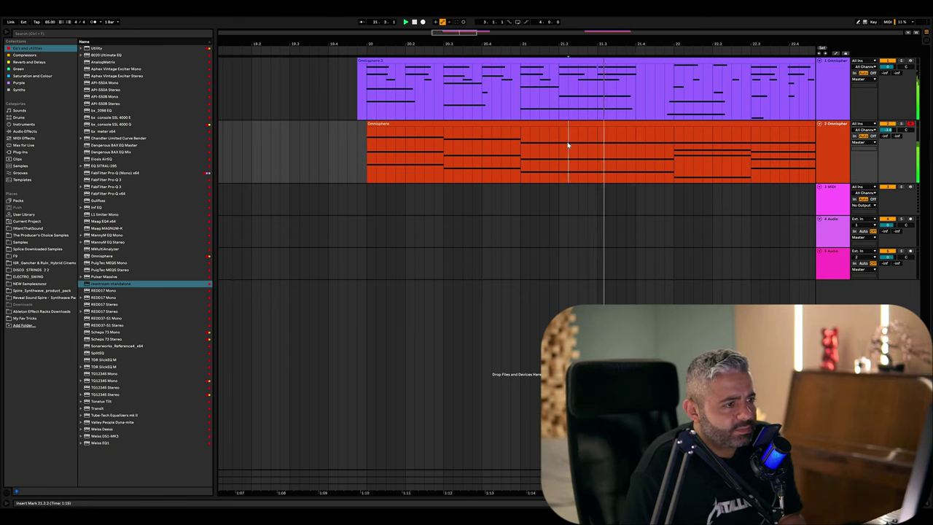
click(627, 148)
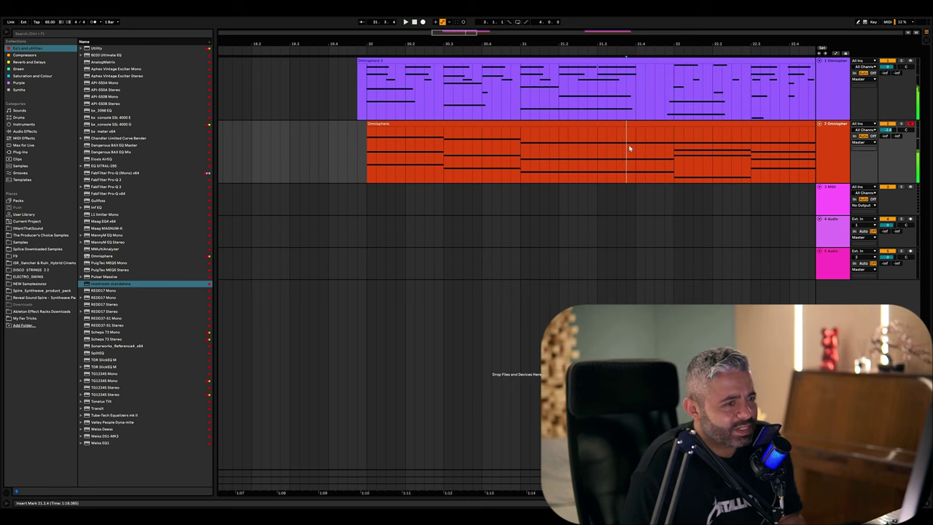
- Add a Utility device to the second Omnisphere track and display its Gain automation in the arrangement
click(837, 136)
drag(106, 48, 405, 154)
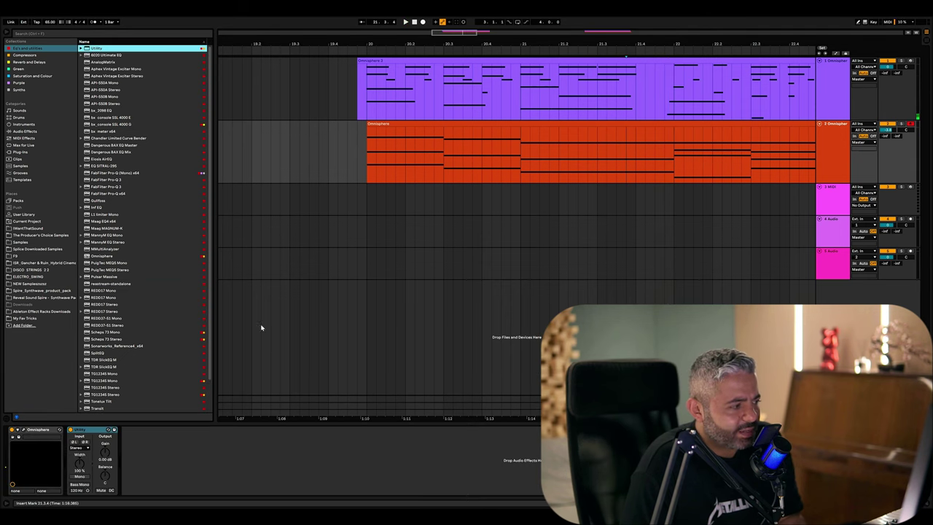
click(108, 453)
key(a)
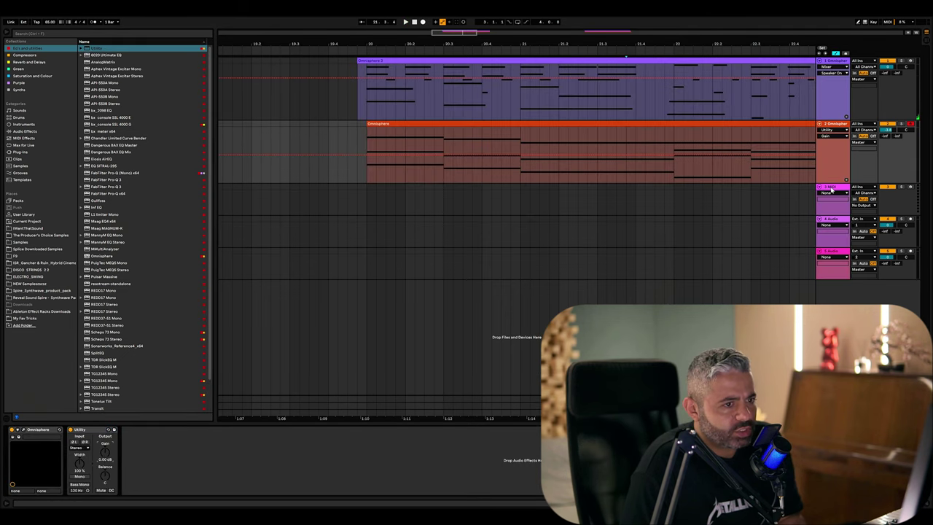
- Enlarge the second Omnisphere track's height and bring up its Utility Gain envelope around bar 20
drag(845, 180, 845, 244)
click(585, 205)
scroll(583, 205, up, 5)
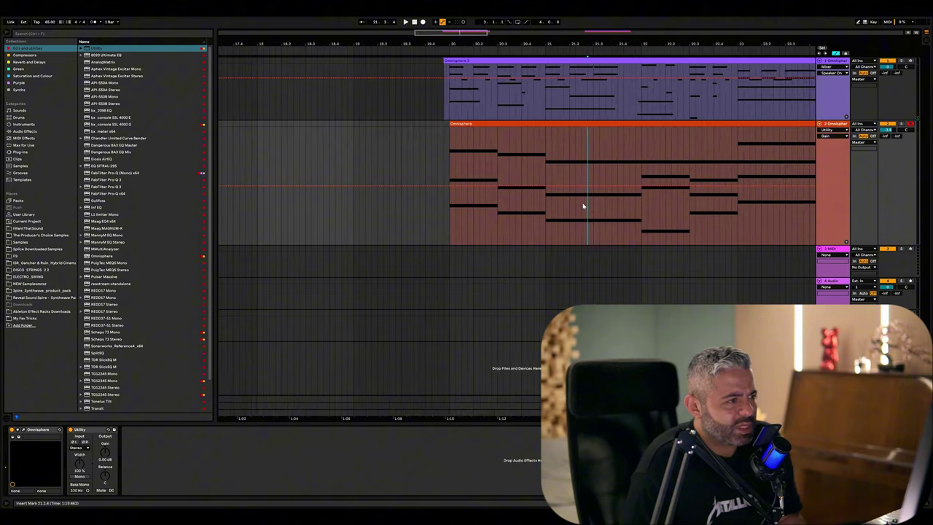
scroll(351, 270, left, 1)
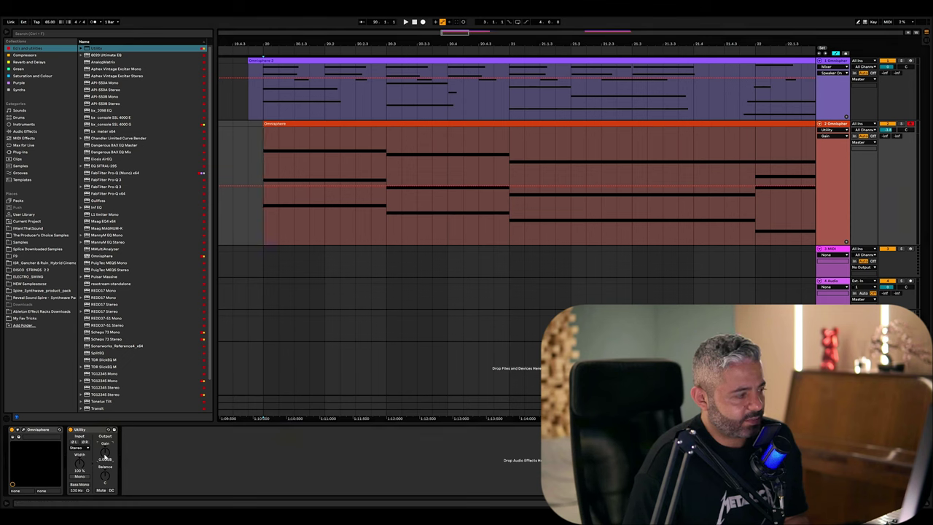
right_click(106, 457)
click(112, 459)
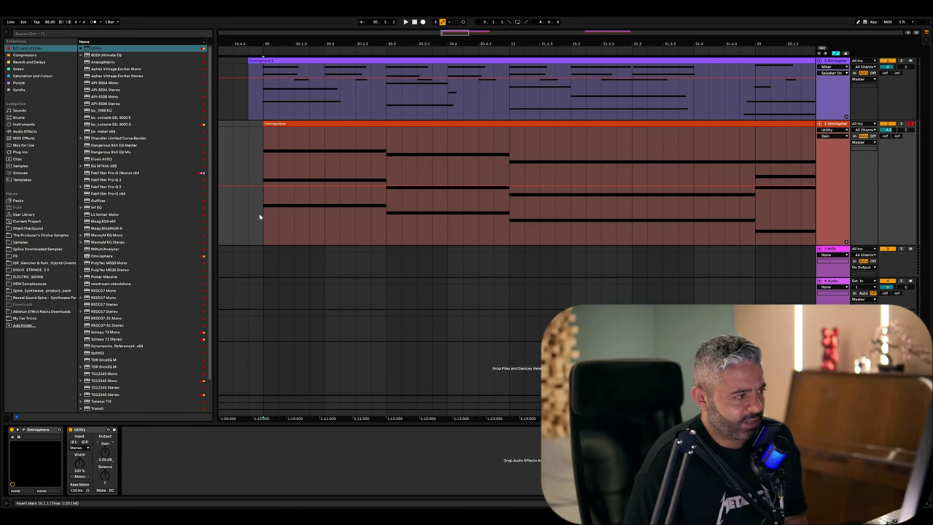
- Draw a short Utility Gain fade-in at the pad clip's start at bar 20, rising to 0.00 dB, and play it
key(space)
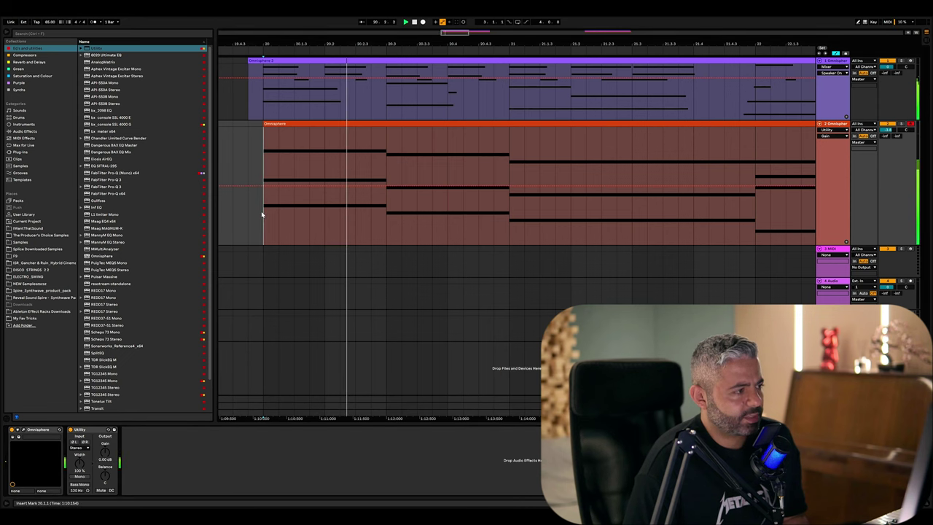
key(space)
right_click(269, 224)
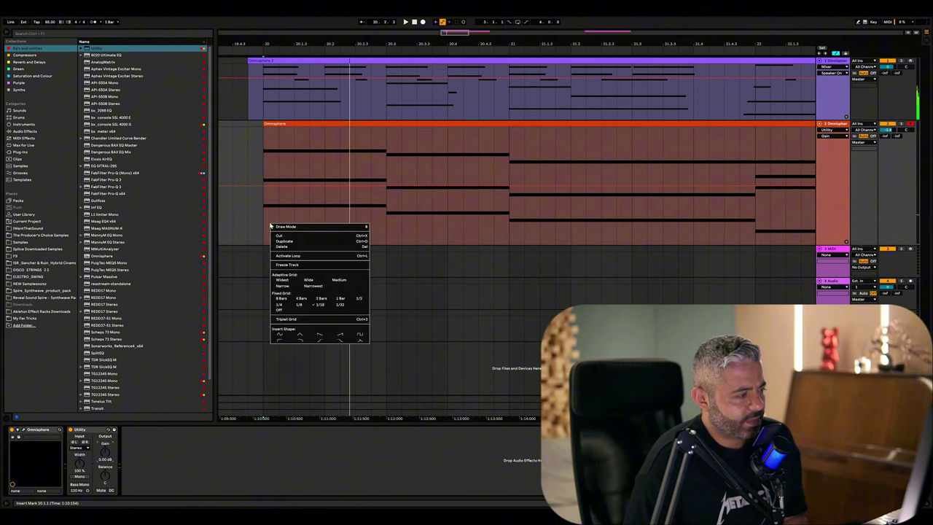
click(266, 221)
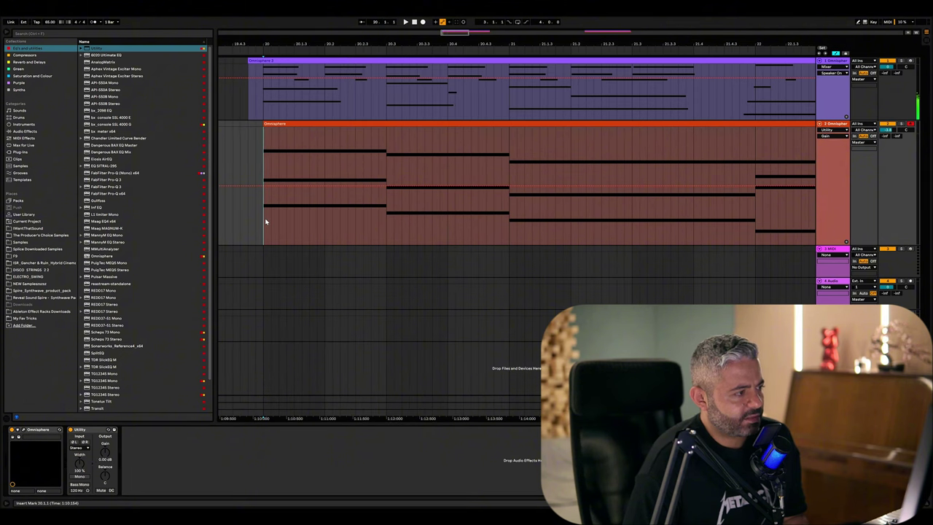
key(plus)
drag(267, 220, 275, 213)
key(space)
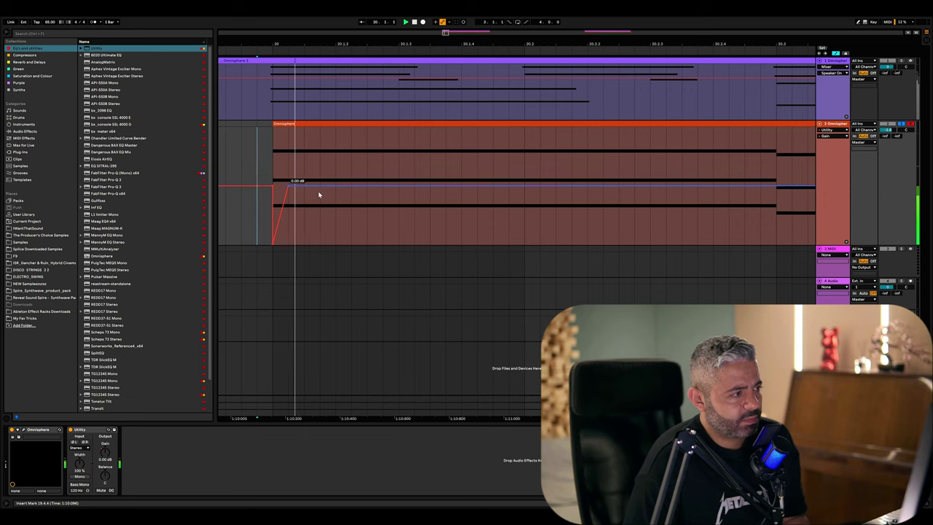
- Listen to the pad's faded-in first chord from just before bar 20
click(241, 167)
key(space)
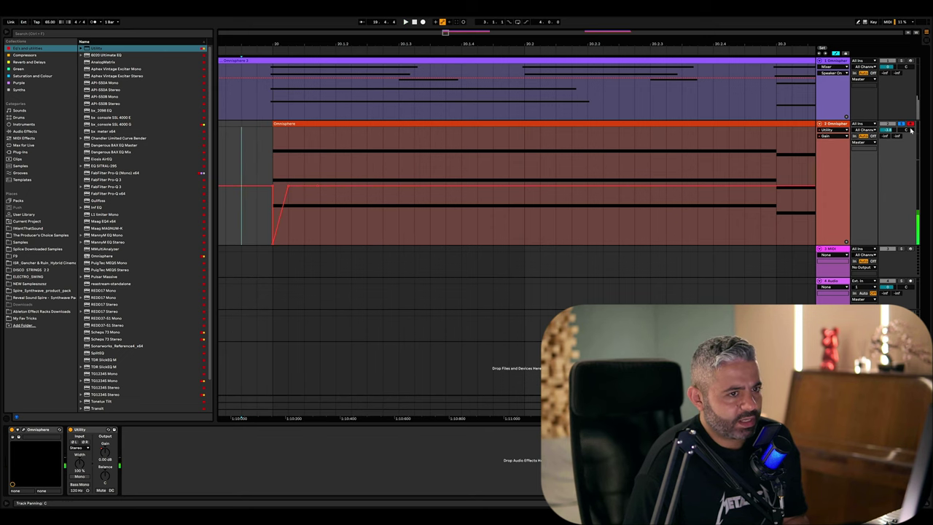
key(minus)
key(minus)
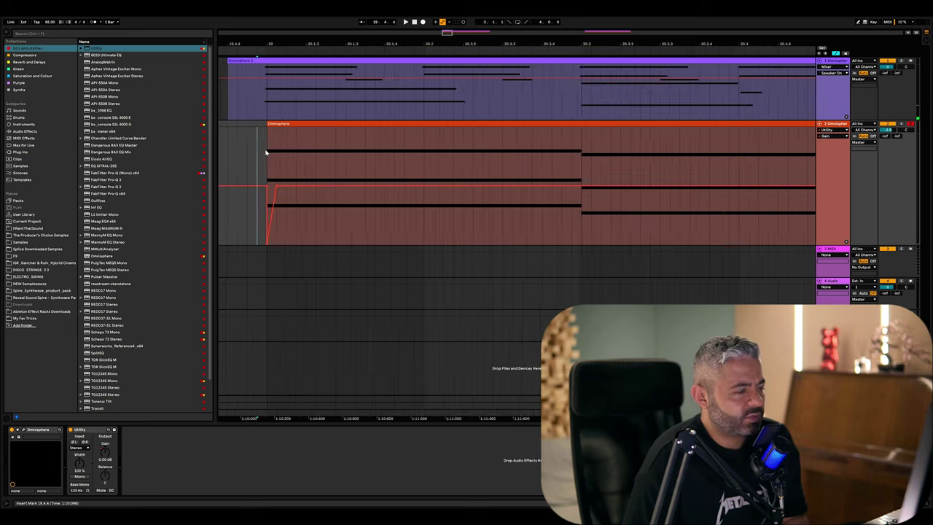
- Play the two tracks together over the opening chord changes, starting just before bar 20
key(space)
key(space)
click(252, 171)
key(space)
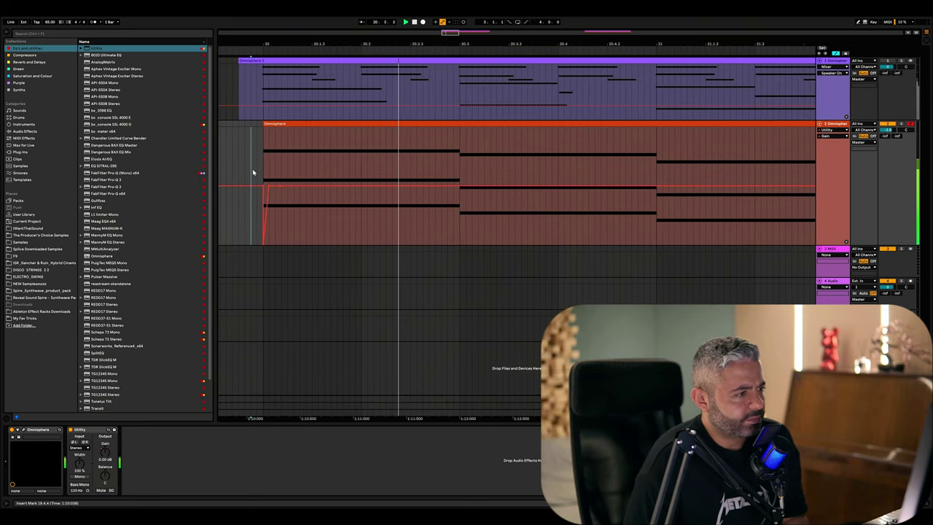
key(space)
- Duplicate the first chord's Gain envelope from 20.1.1 to 20.3.1 so the chords at 20.3 and 21 get the same fade-in
right_click(268, 180)
click(342, 270)
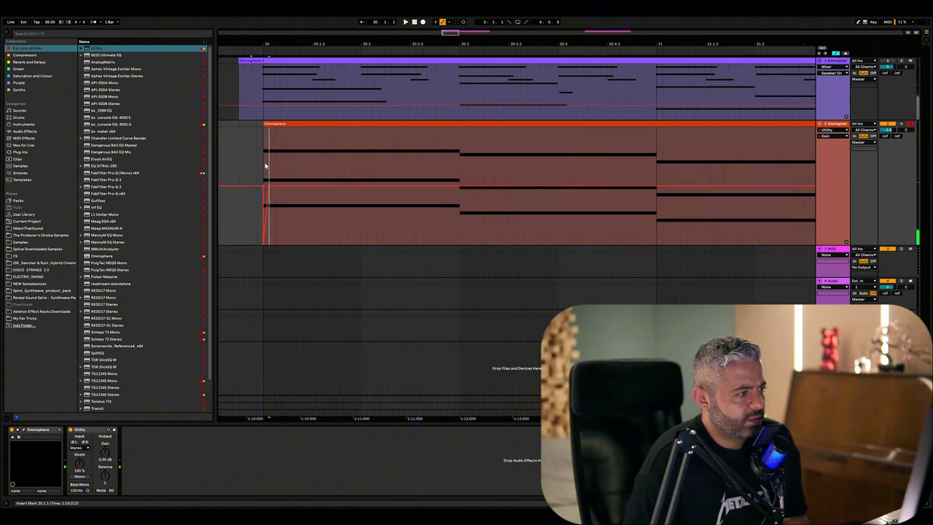
click(301, 159)
drag(265, 159, 464, 168)
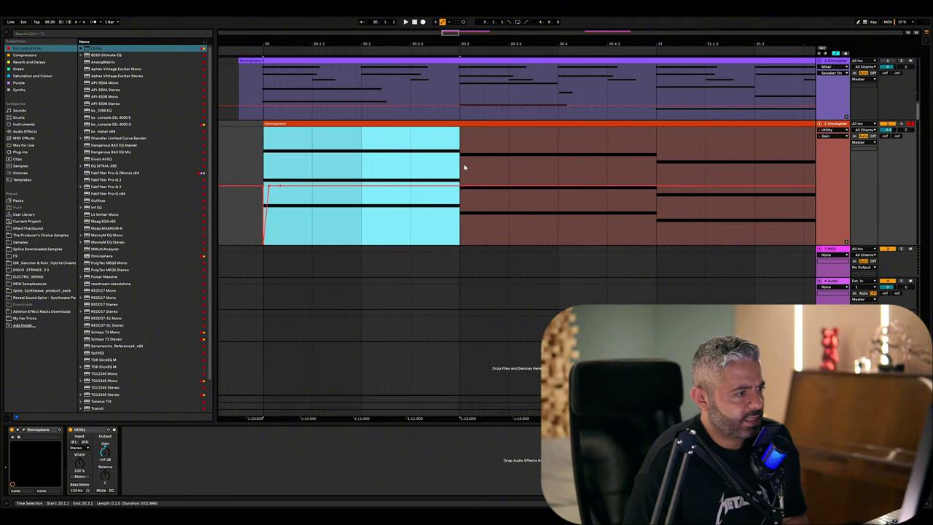
key(minus)
key(minus)
key(ctrl+d)
key(ctrl+d)
click(552, 172)
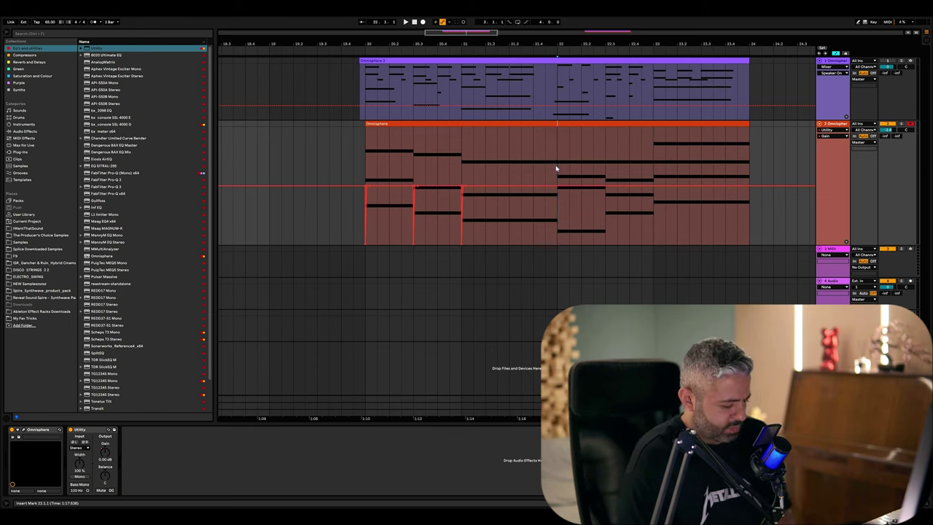
- Repeat the Gain fade-in on the pad chords starting at 22, 22.3 and 23, and play from bar 20
drag(465, 173, 509, 167)
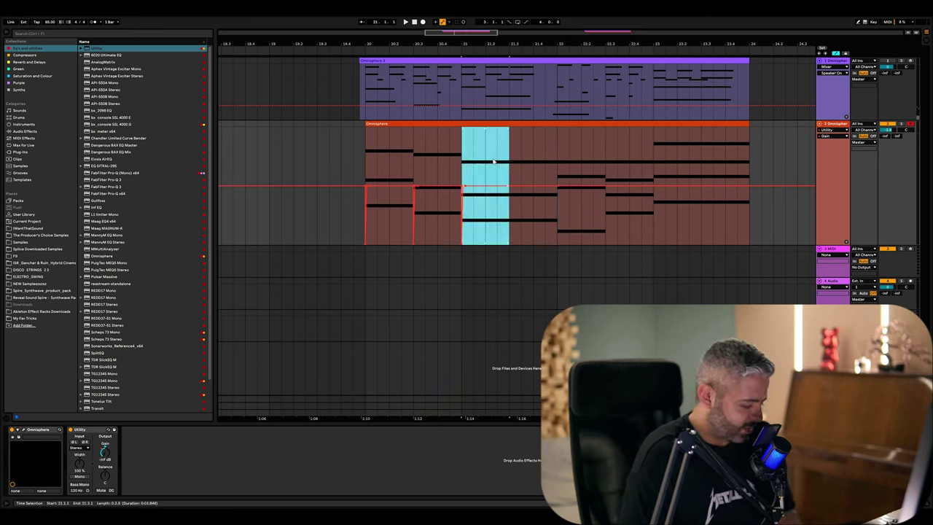
click(361, 160)
key(space)
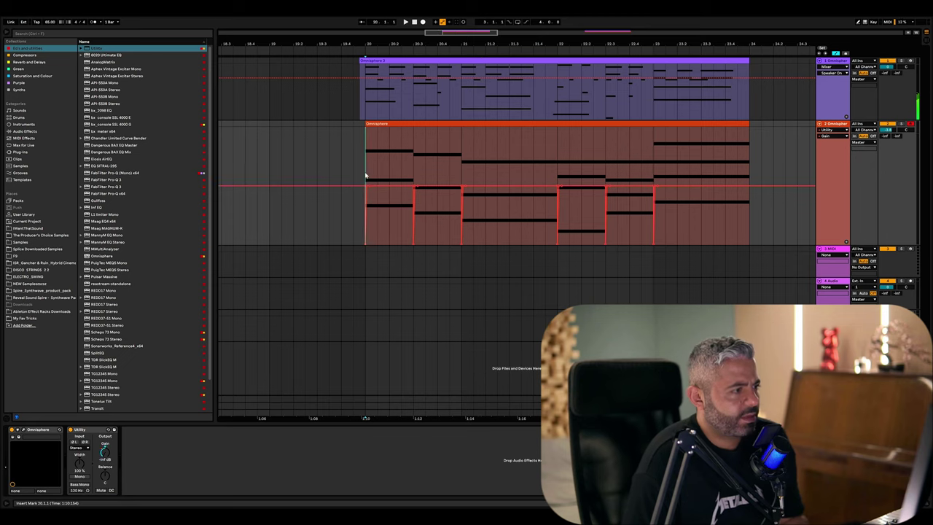
- Draw a straight Gain fade-out over the first pad chord's second half, from 20.2.1 to 20.3.1, and audition it
scroll(365, 175, up, 3)
click(426, 191)
key(space)
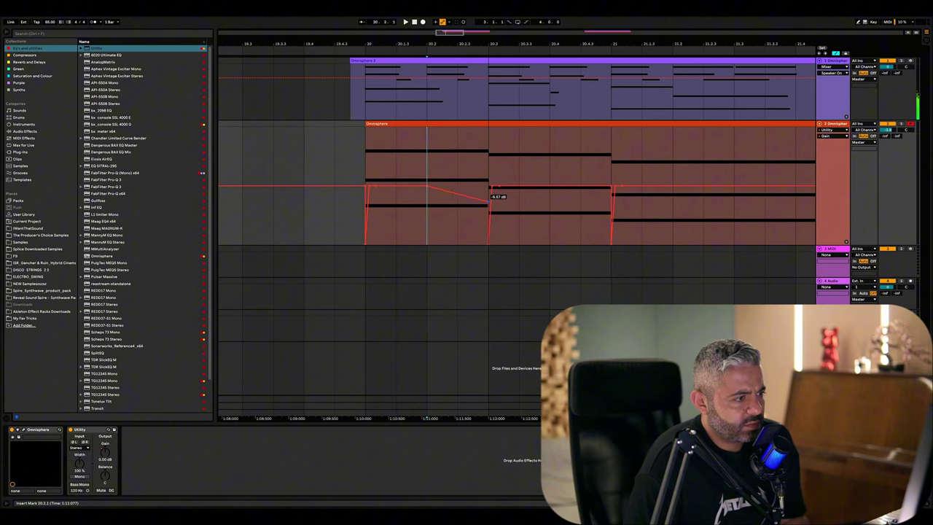
key(space)
click(367, 182)
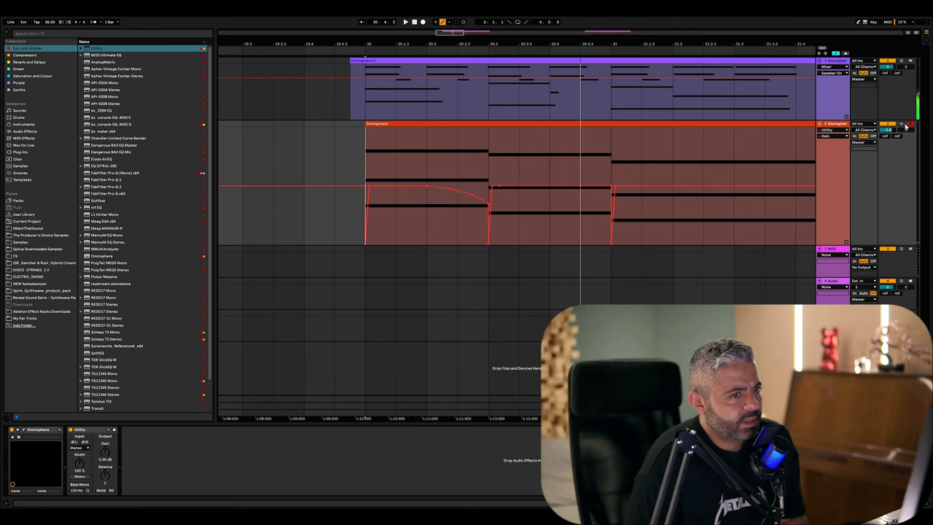
key(space)
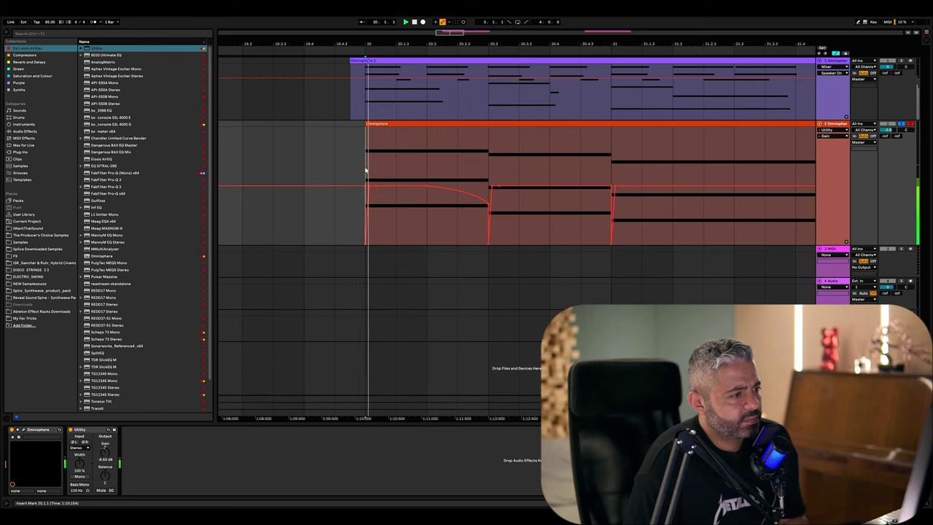
alt+double_click(467, 200)
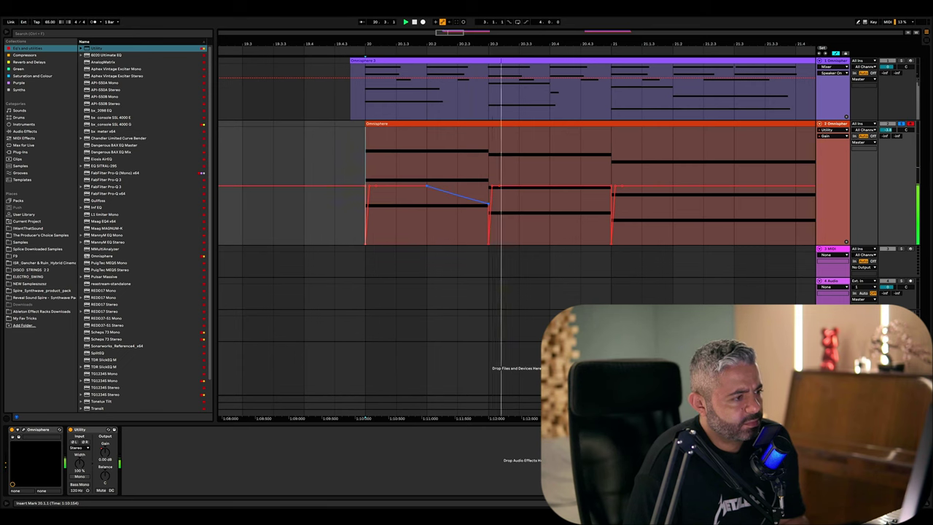
drag(489, 205, 489, 210)
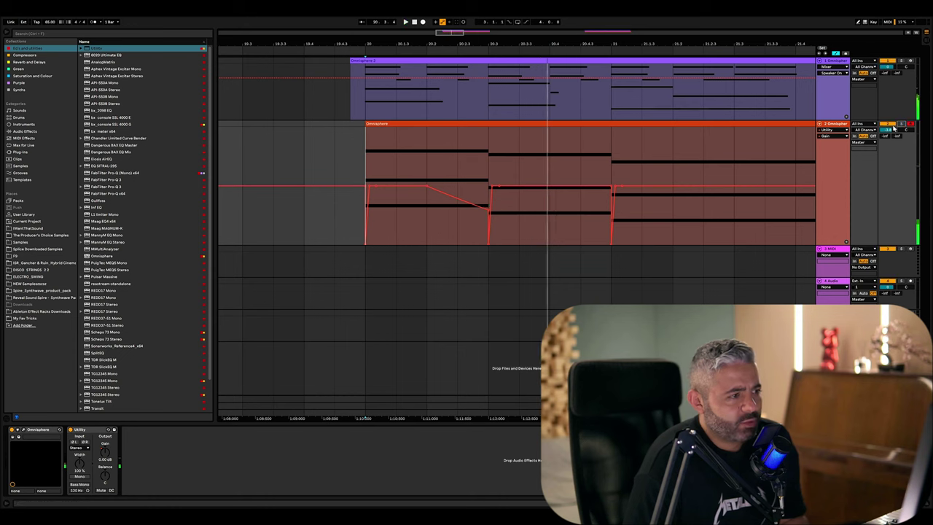
- Copy the first chord's Gain fade-out onto the second half of the second chord, from 20.4.1 to 21.1.1
scroll(400, 148, down, 3)
scroll(399, 149, right, 2)
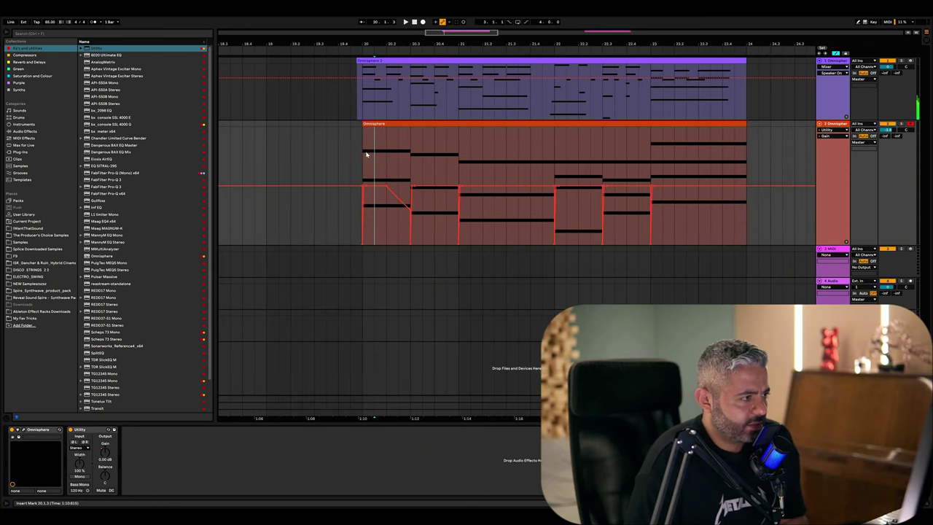
drag(364, 153, 412, 154)
click(391, 156)
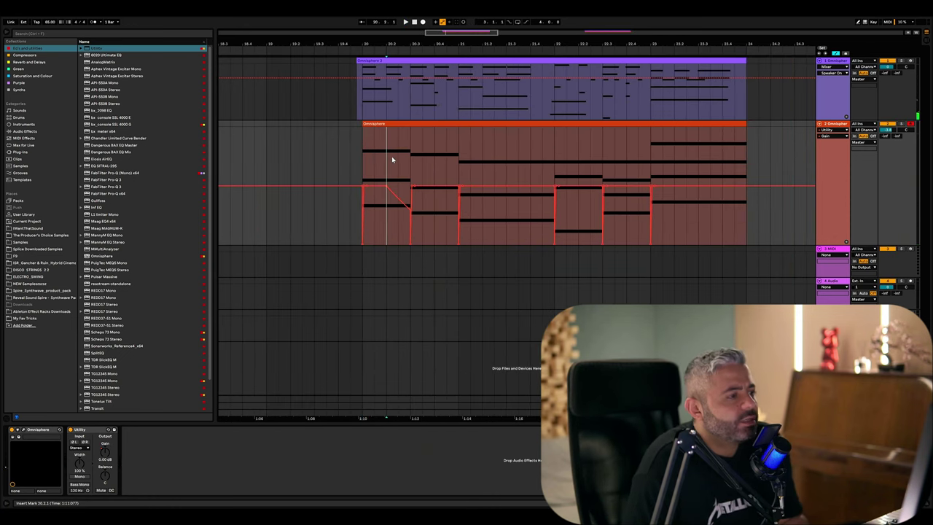
scroll(392, 156, up, 2)
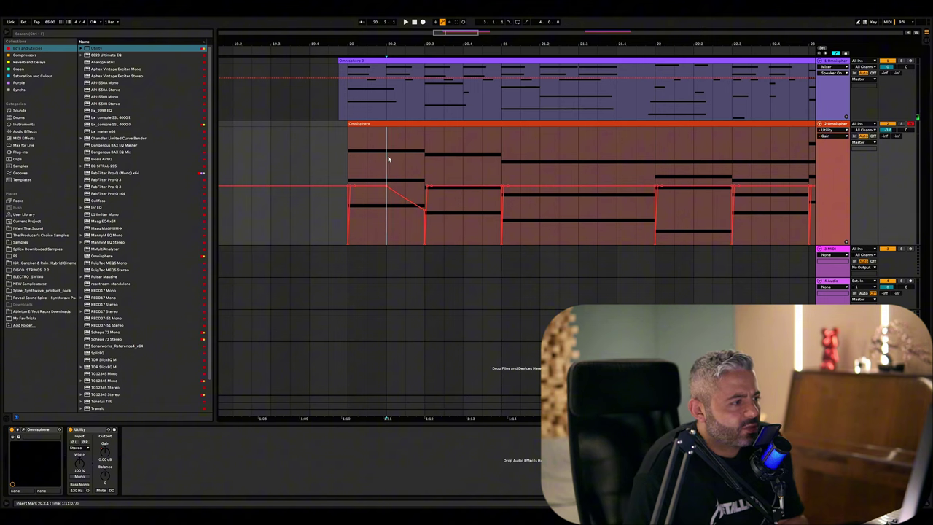
drag(388, 159, 424, 159)
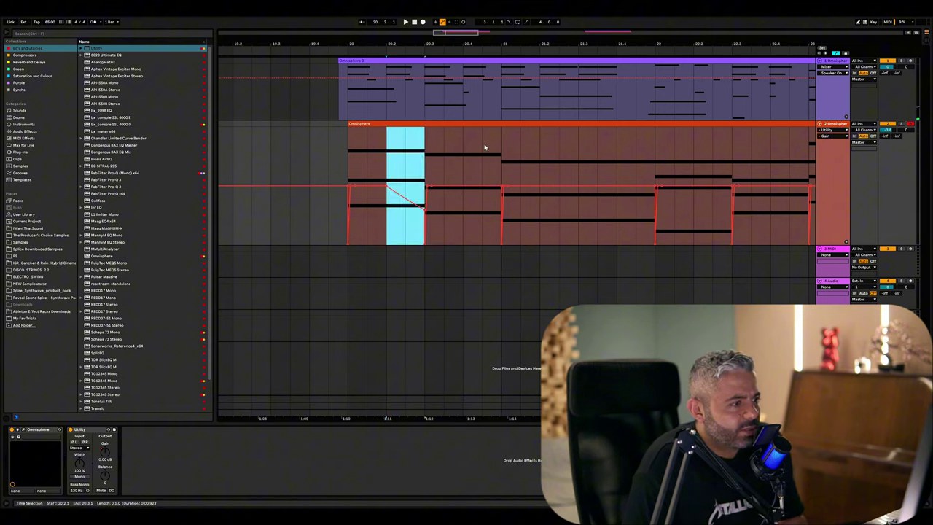
key(ctrl+c)
click(460, 156)
key(ctrl+v)
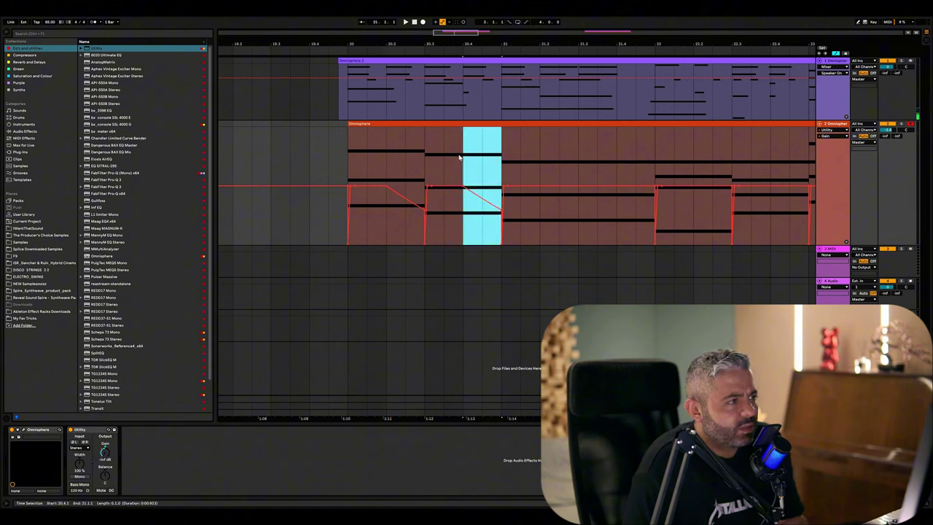
click(459, 157)
key(ctrl+v)
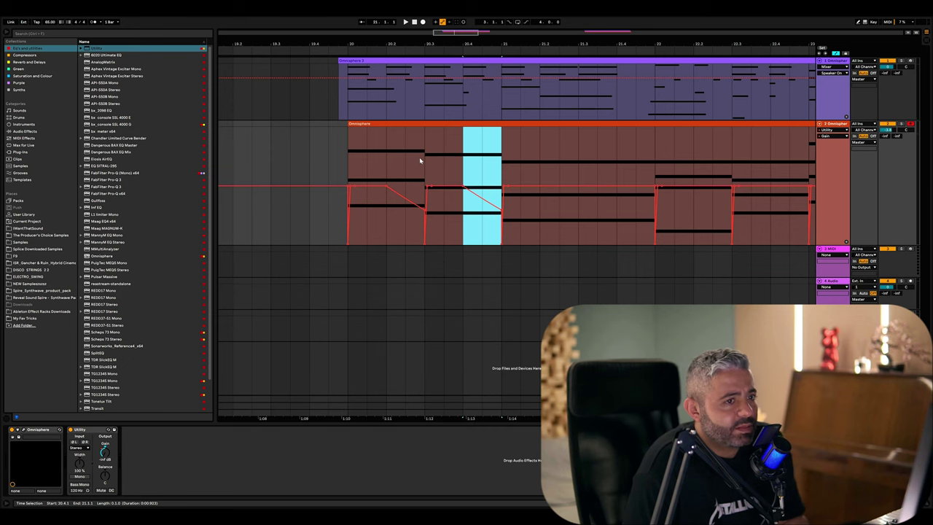
- Play back the first chords and raise the end points of their two Gain fade-outs to soften the dips
click(419, 159)
key(space)
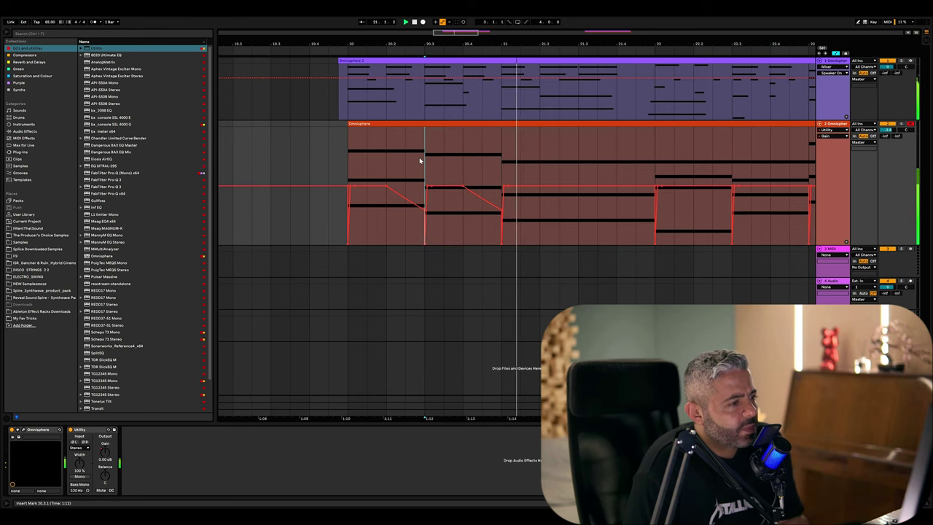
click(347, 159)
key(space)
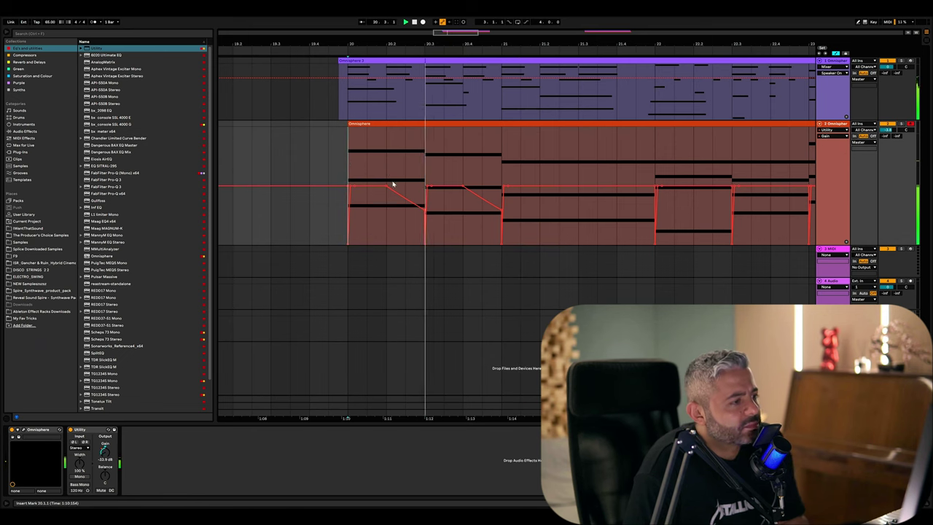
key(space)
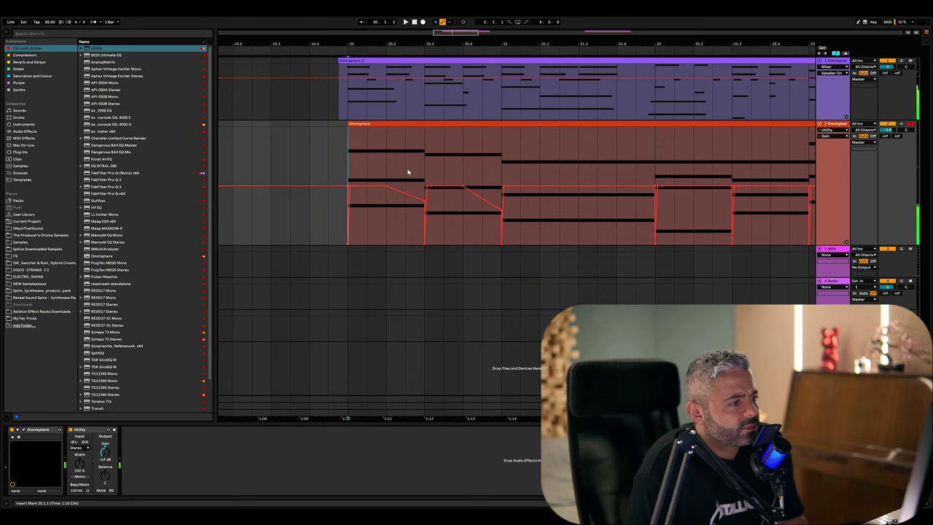
click(408, 172)
click(426, 170)
key(space)
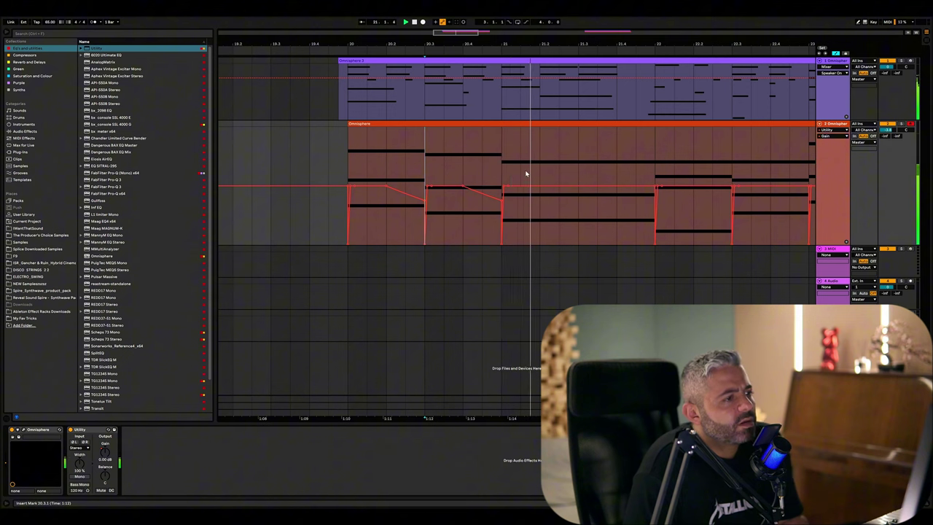
- Shape a shallow Gain fade-out at the end of the third pad chord, from about 21.4 to bar 22, and play it
click(616, 188)
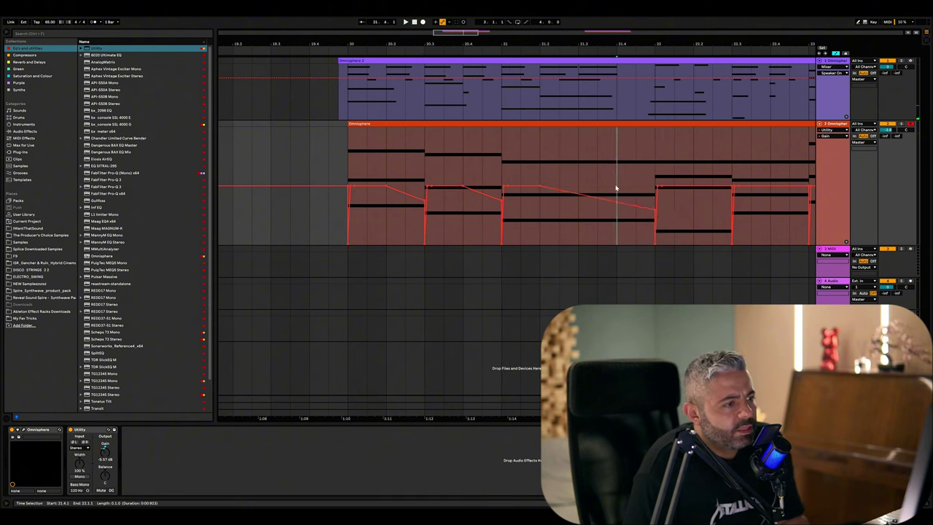
click(503, 175)
key(space)
scroll(621, 187, up, 3)
drag(613, 197, 613, 186)
scroll(526, 199, right, 3)
drag(588, 210, 589, 196)
click(350, 168)
key(space)
drag(588, 198, 587, 191)
- Add a Gain fade-out at the end of the last pad chord, from about 23.4 to the clip's end at bar 24
scroll(587, 169, down, 5)
click(703, 168)
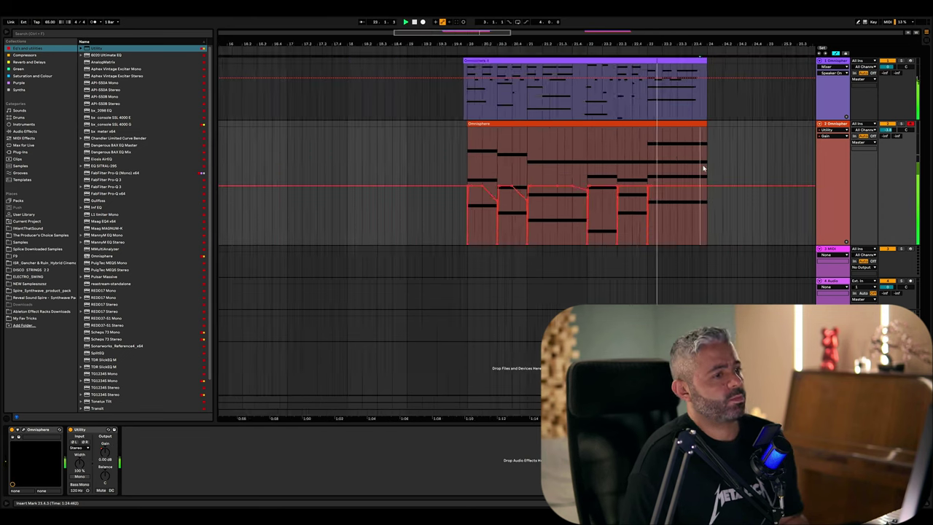
key(plus)
key(plus)
key(plus)
click(667, 185)
drag(727, 185, 727, 191)
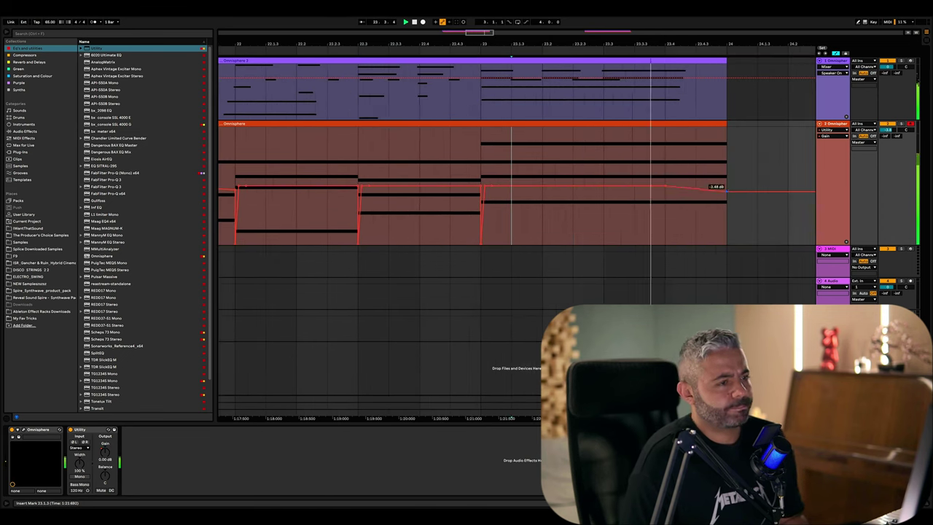
- Play the part from bar 20, hide the automation and set the pad track's volume to -4.7 dB
key(minus)
key(minus)
key(minus)
click(447, 153)
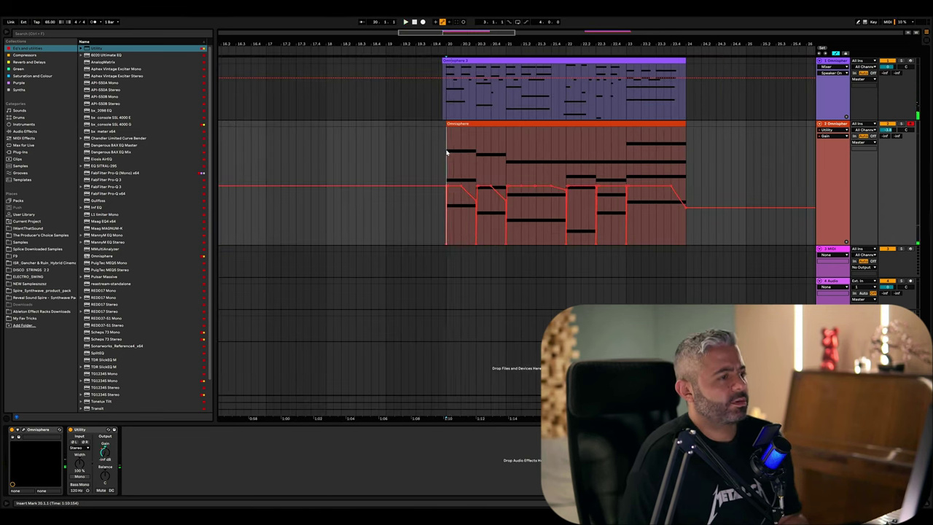
key(space)
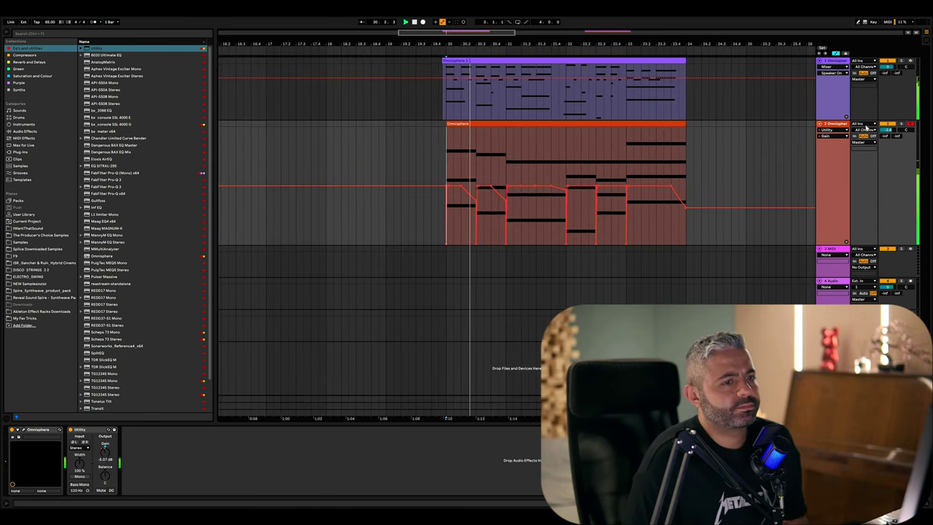
drag(887, 130, 887, 124)
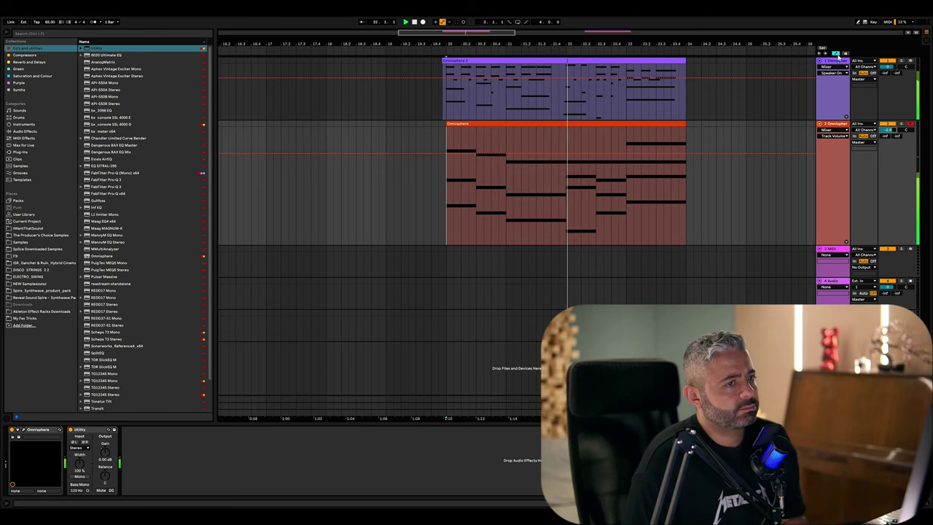
key(a)
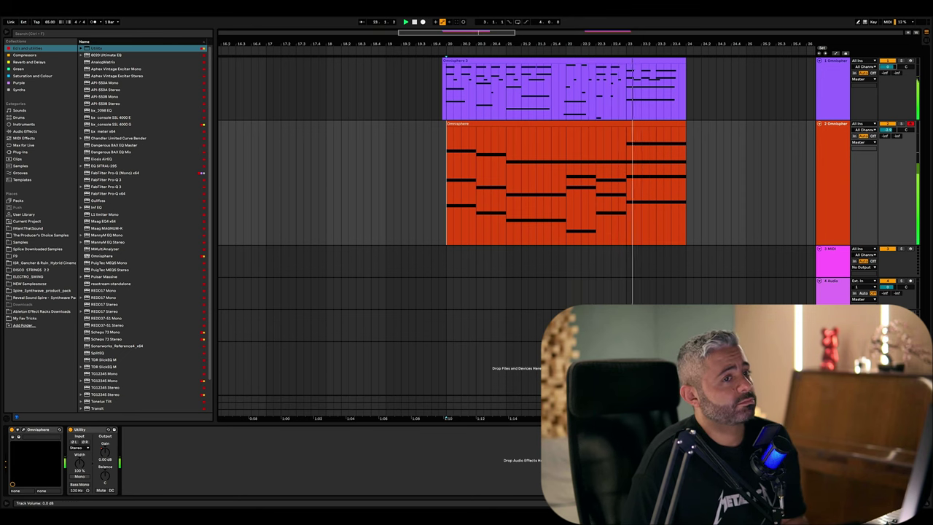
drag(888, 130, 887, 137)
key(space)
- Place the insert marker at 19.4.3 and leave both Omnisphere tracks disarmed
click(460, 152)
click(442, 144)
key(plus)
scroll(442, 144, right, 5)
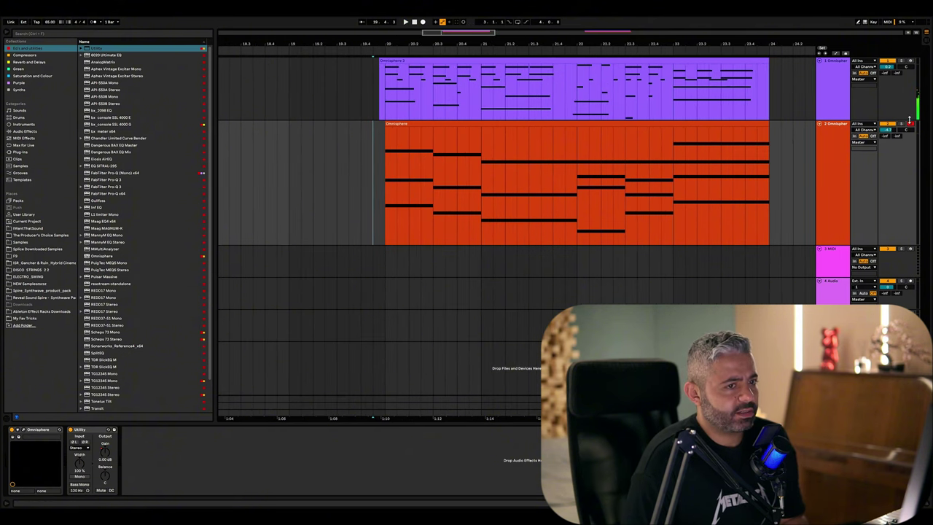
click(910, 62)
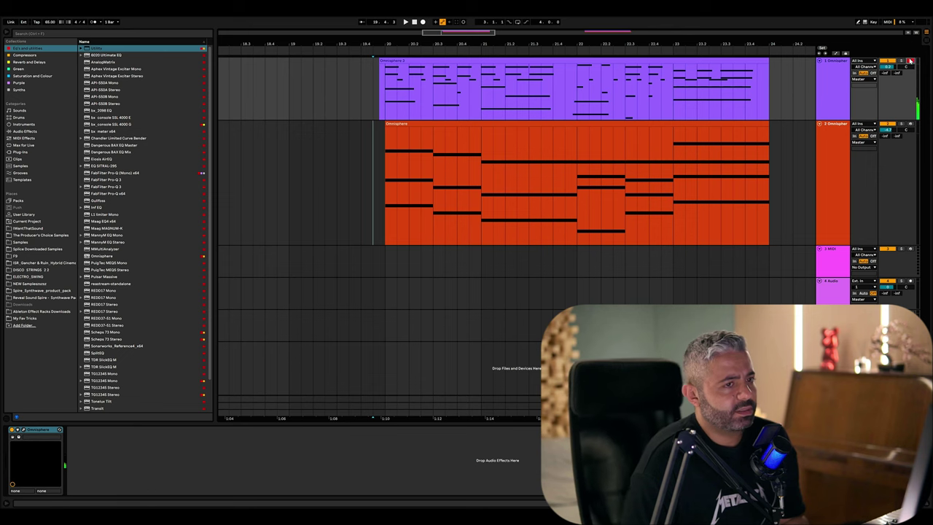
click(910, 125)
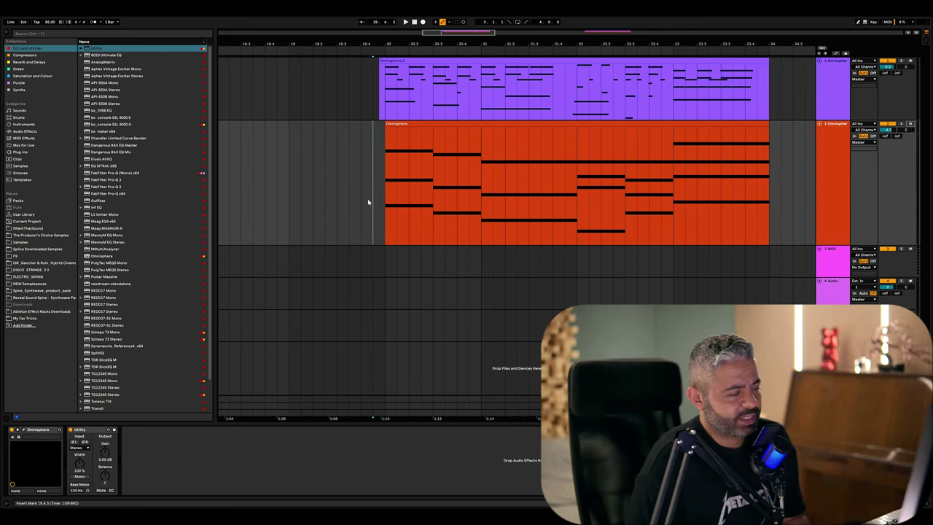
- Open the pad clip's notes for editing
click(380, 172)
double_click(402, 125)
- Try the first pad chord's lowest note, C2, in higher octaves during playback
click(210, 300)
key(shift+Up)
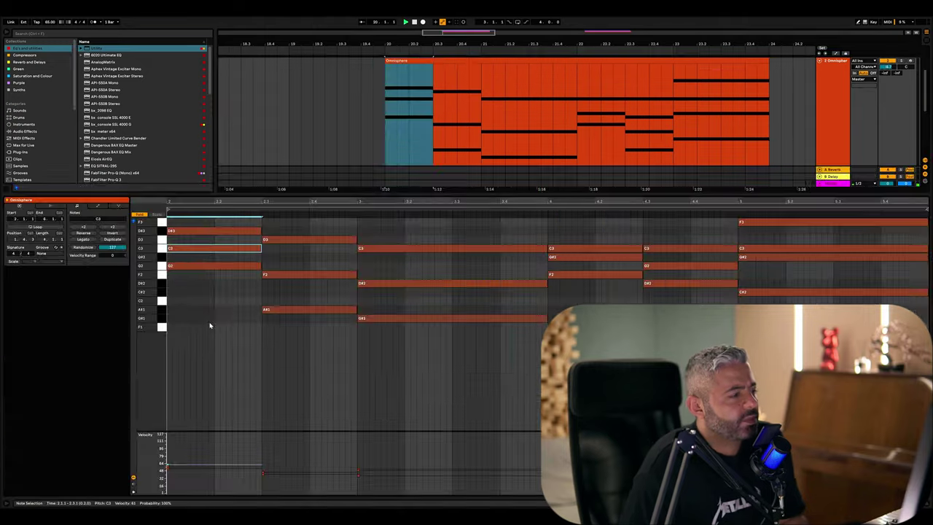
key(shift+Down)
key(shift+Up)
key(shift+Up)
key(shift+Down)
key(shift+Down)
- Raise the second pad chord's lowest note, A#1, by one octave
click(286, 318)
key(shift+Up)
- Try octave-up voicings for single notes in the third, fourth and fifth pad chords
click(386, 336)
key(shift+Up)
key(shift+Down)
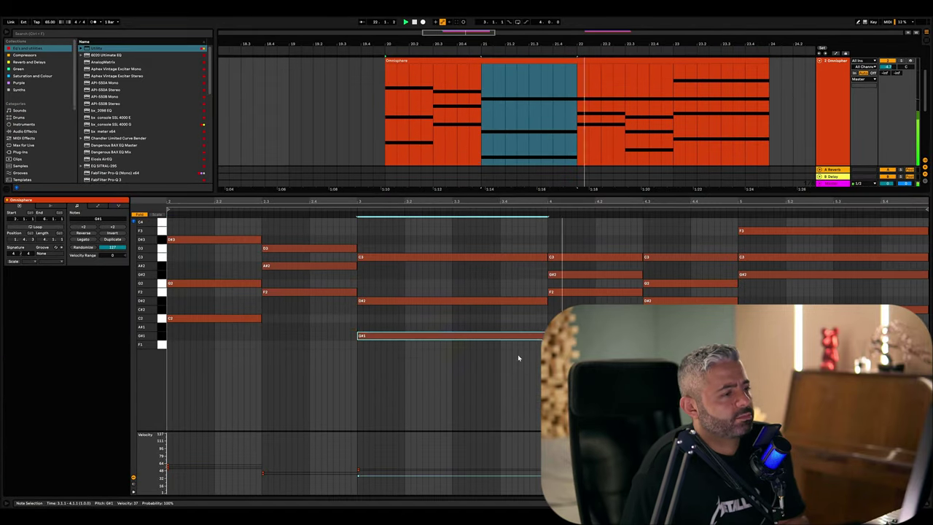
click(576, 275)
key(shift+Up)
click(673, 293)
key(shift+Up)
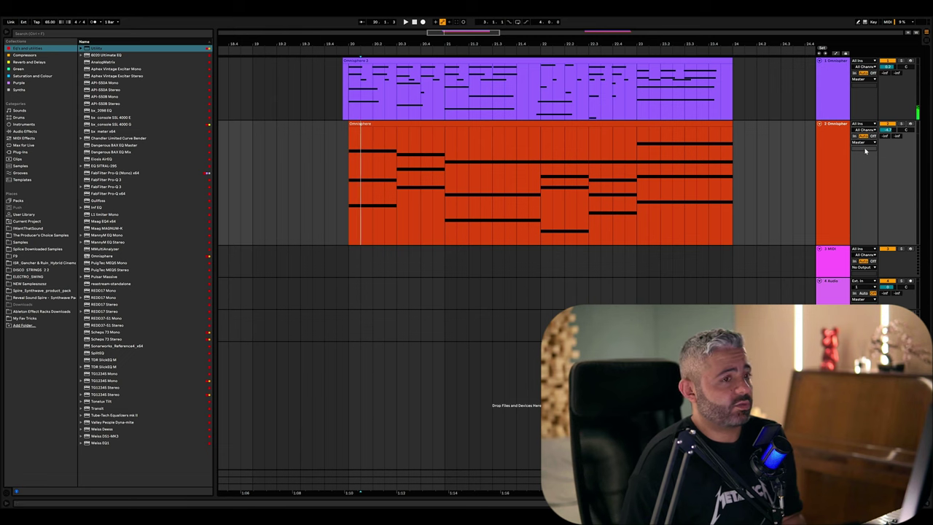
- Duplicate the pad track with its instrument and chord clip, and play the duplicate soloed
click(835, 148)
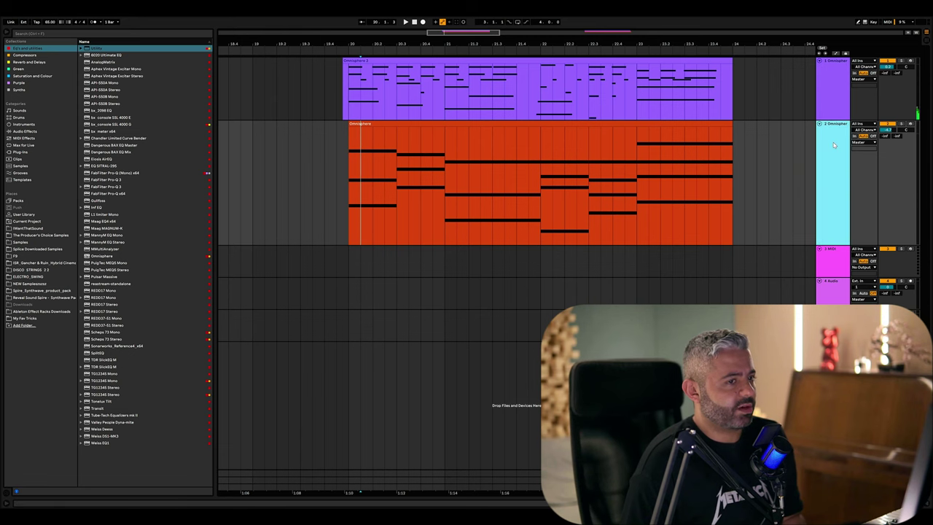
key(ctrl+d)
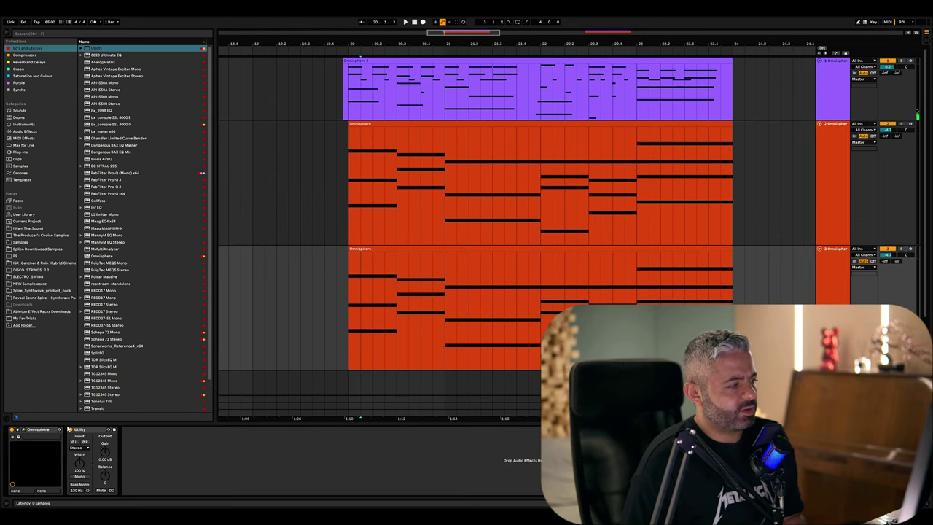
key(space)
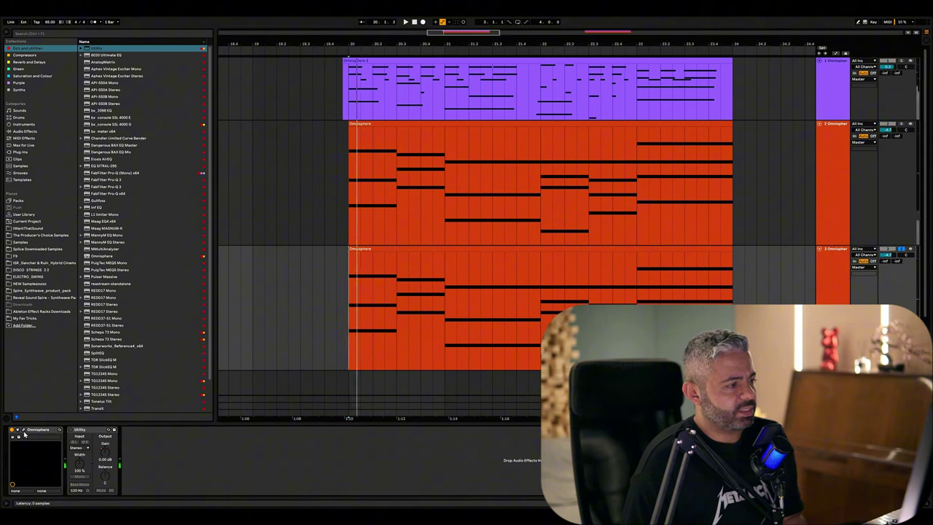
- Open the duplicated track's Omnisphere and audition patches from a Sound Match based on Splasher Fizz Mod Pad
click(23, 430)
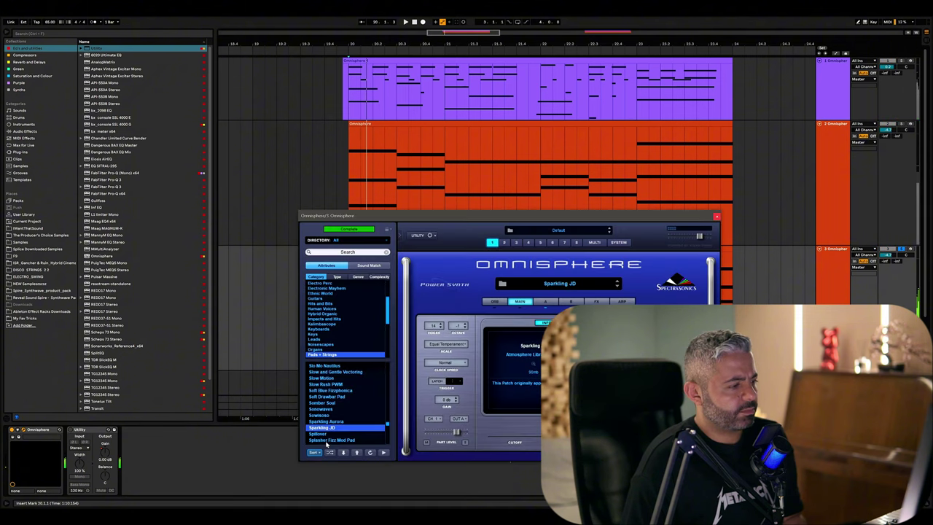
click(334, 330)
key(Down)
key(Down)
key(Down)
key(Down)
key(Down)
key(Down)
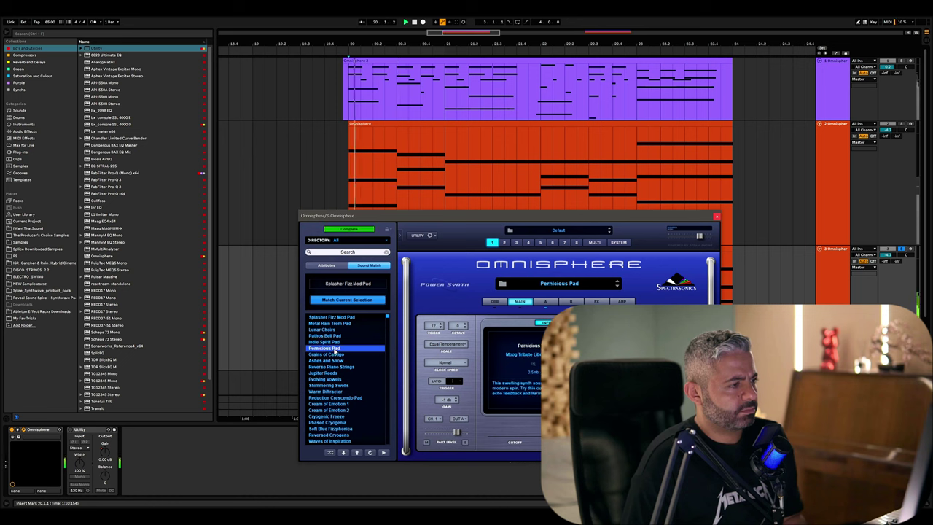
- Audition the sound-matched patches from Pernicious Pad through Cream of Emotion 1 and on to Corazon Pad during playback
key(Down)
key(Down)
key(Down)
key(Down)
key(Down)
key(Down)
key(Down)
key(Down)
key(Down)
key(Down)
key(Down)
key(Down)
key(Down)
key(Down)
key(Down)
key(Down)
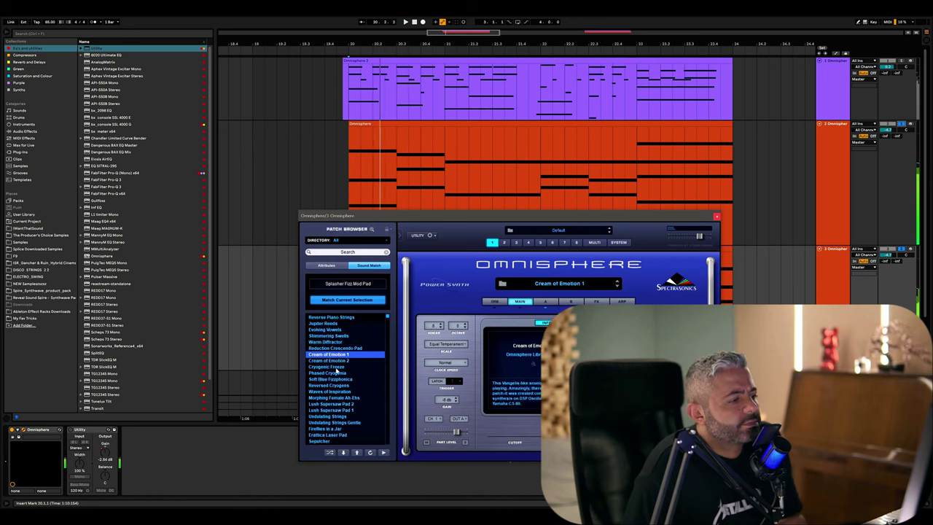
key(Down)
key(Down)
key(Down)
key(Down)
key(Down)
key(Down)
key(Down)
key(Down)
key(Down)
key(Down)
key(Down)
key(Down)
key(Down)
key(Down)
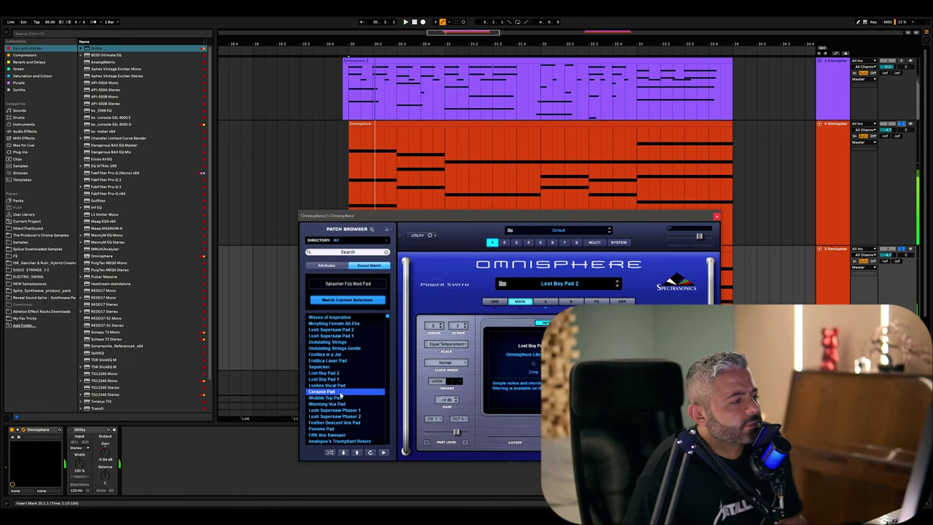
- Lower the duplicated track's volume to -11.7 dB and open its chord clip's notes
drag(887, 254, 887, 267)
click(718, 217)
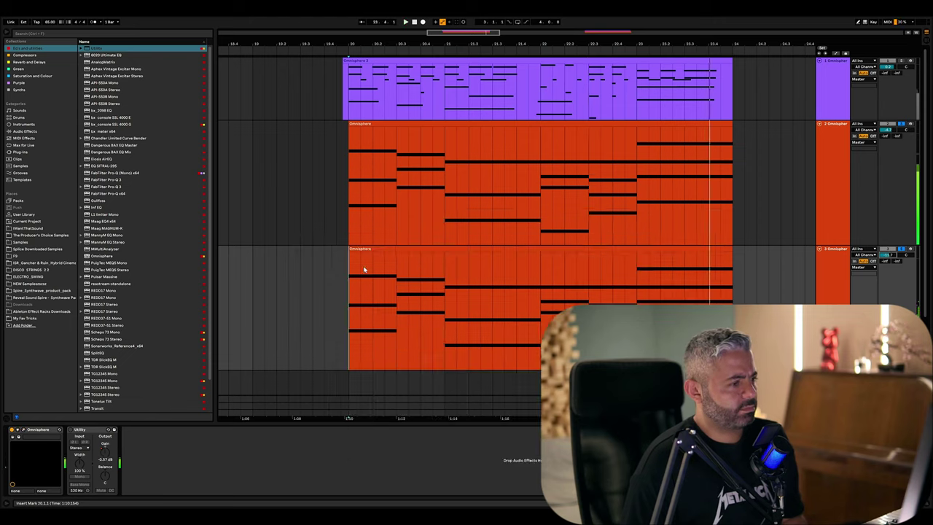
double_click(365, 268)
click(299, 331)
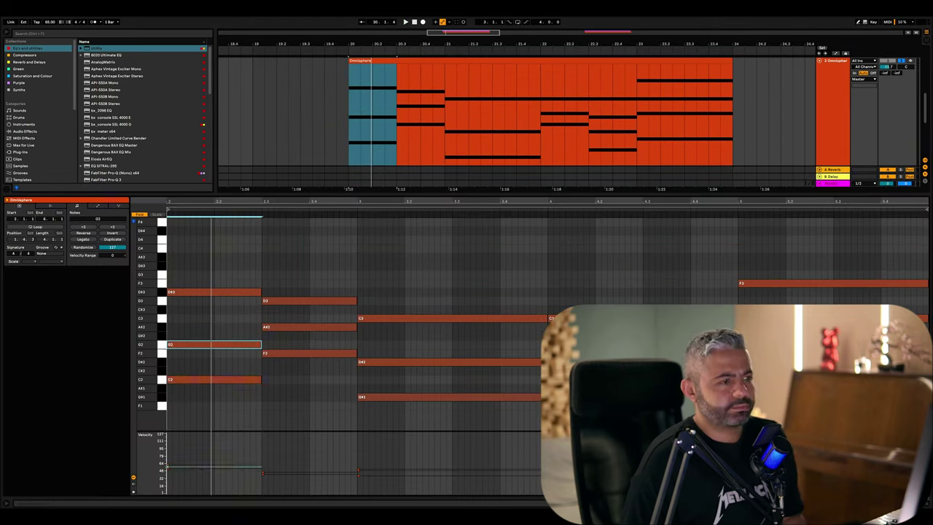
- Continue through the sound-matched patches on the duplicated track and load Nature Boy Pad
key(Down)
key(Down)
key(Down)
key(Down)
key(Down)
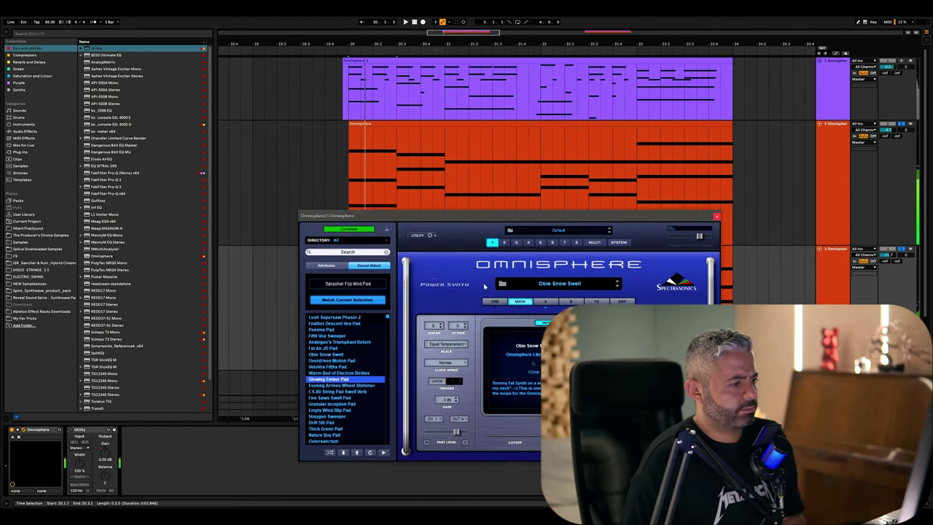
key(Down)
key(Down)
key(Down)
key(Down)
key(Down)
key(Down)
key(Down)
key(Down)
key(Down)
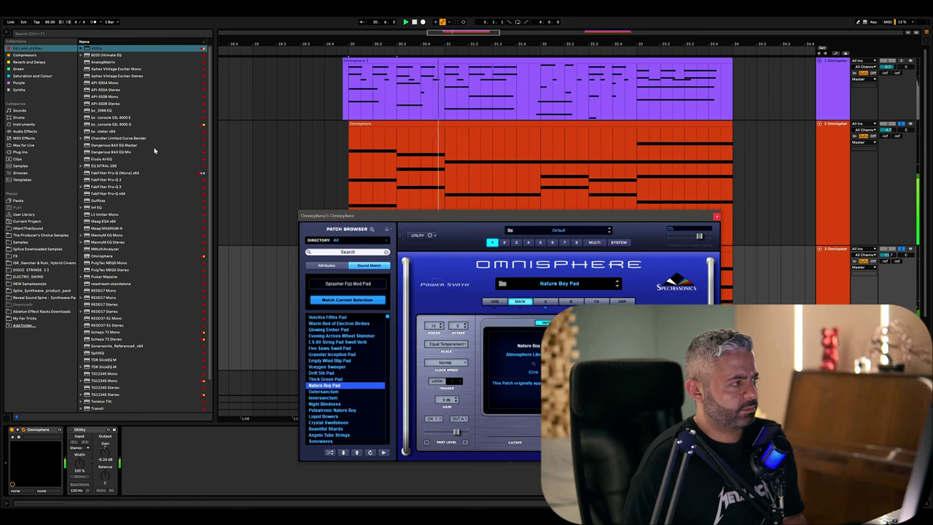
- Search the MIDI effects for "pitch" and add the Pitch +12 preset ahead of Omnisphere on the duplicated track
click(35, 34)
text(pitch)
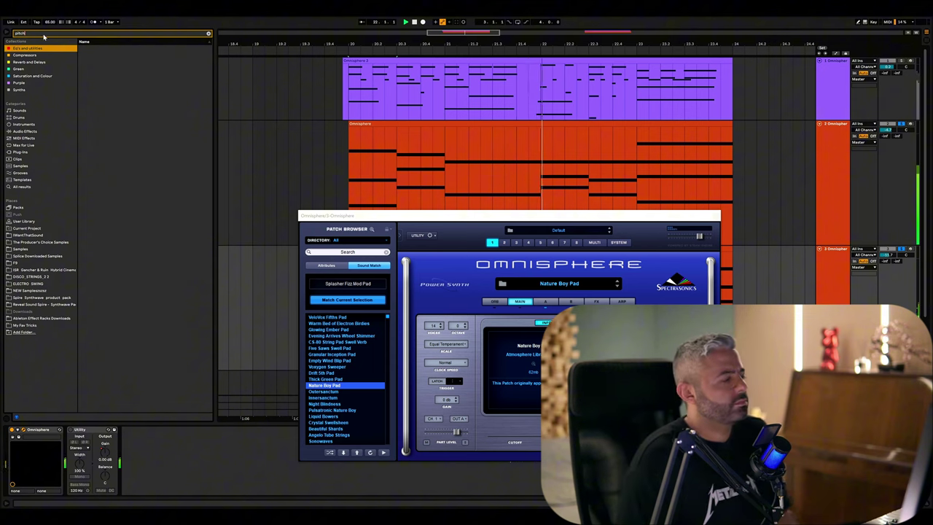
click(51, 150)
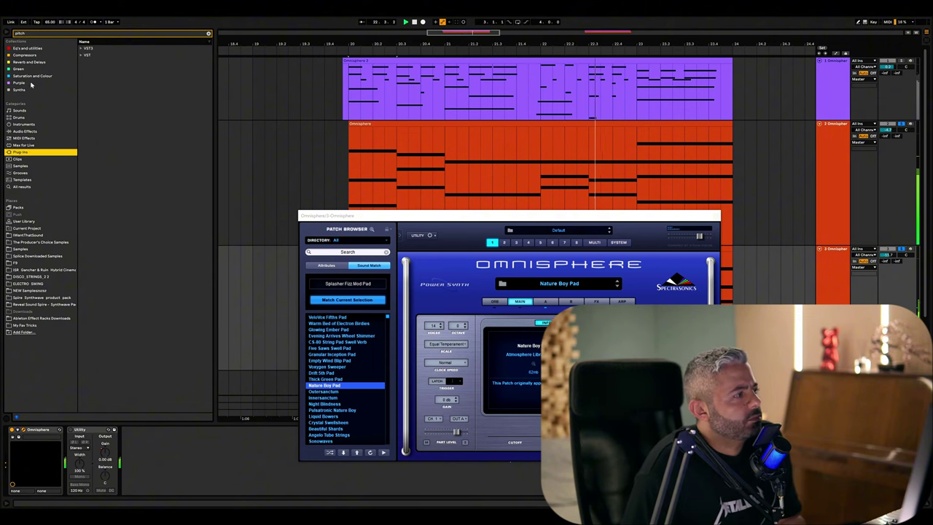
click(27, 132)
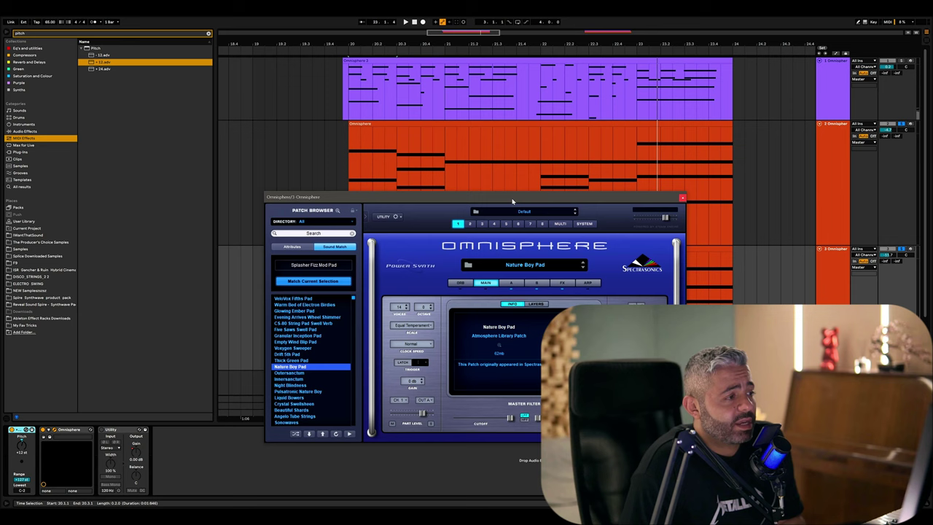
drag(512, 202, 507, 198)
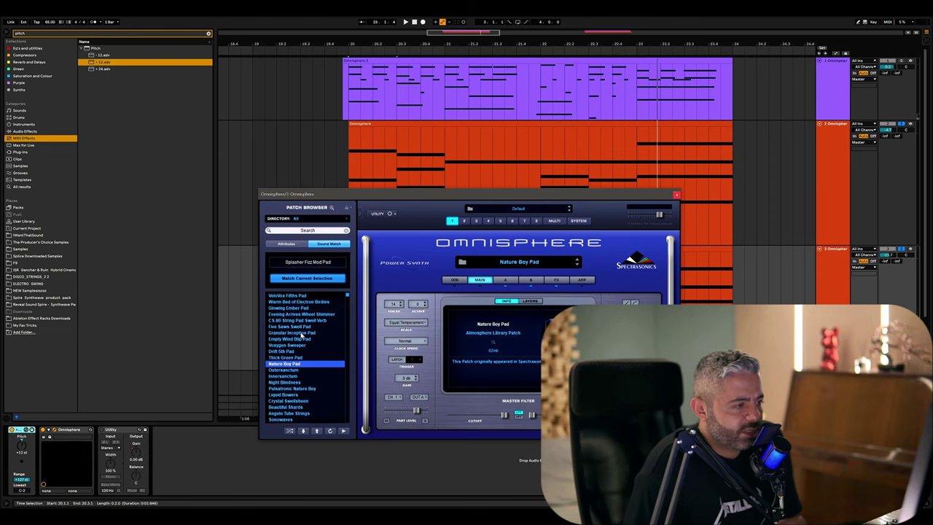
mouse_move(431, 195)
mouse_down()
mouse_move(459, 343)
mouse_move(422, 236)
mouse_move(427, 203)
mouse_up()
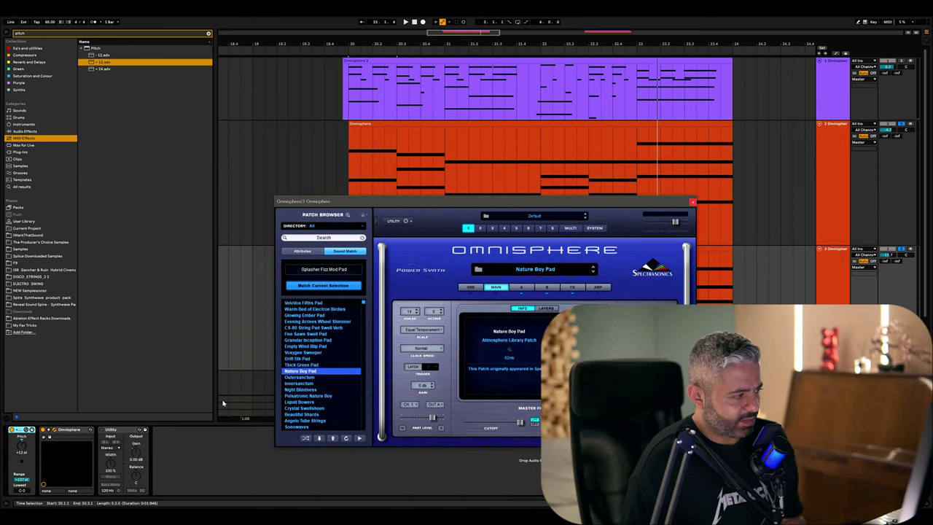
- Toggle the Pitch effect for comparison and review the notes of the duplicated chord clip
click(11, 431)
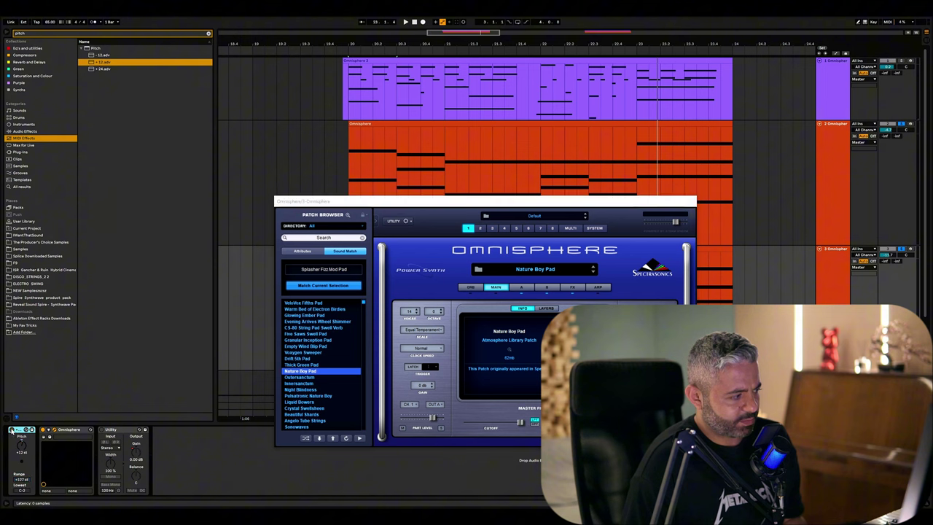
drag(420, 205, 430, 340)
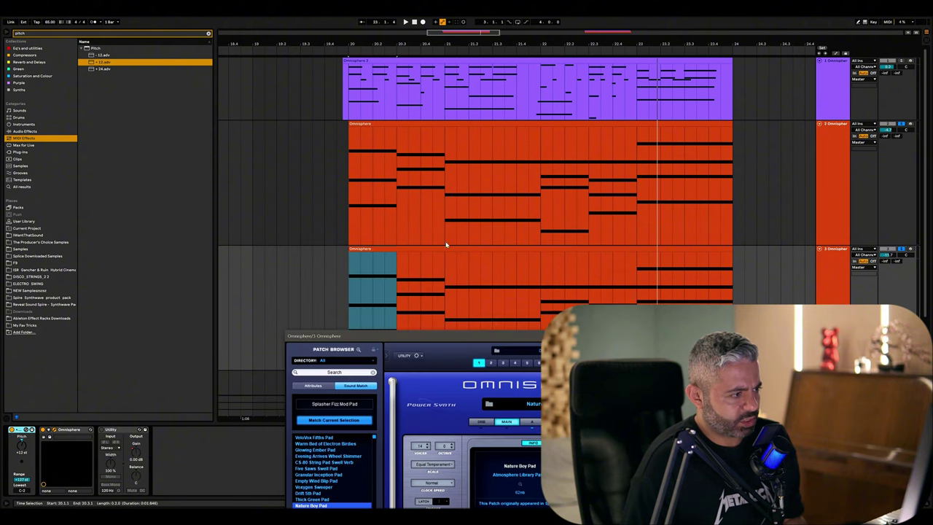
double_click(439, 253)
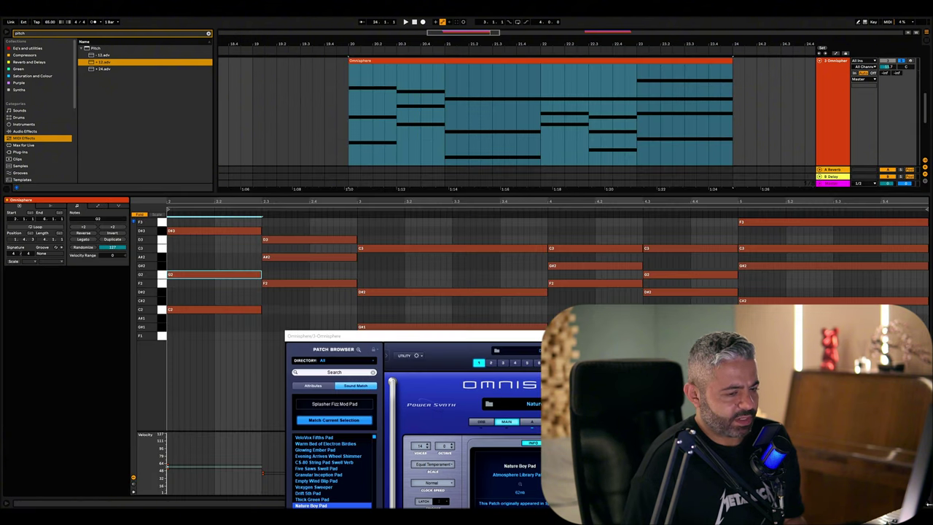
click(926, 504)
drag(534, 340, 501, 221)
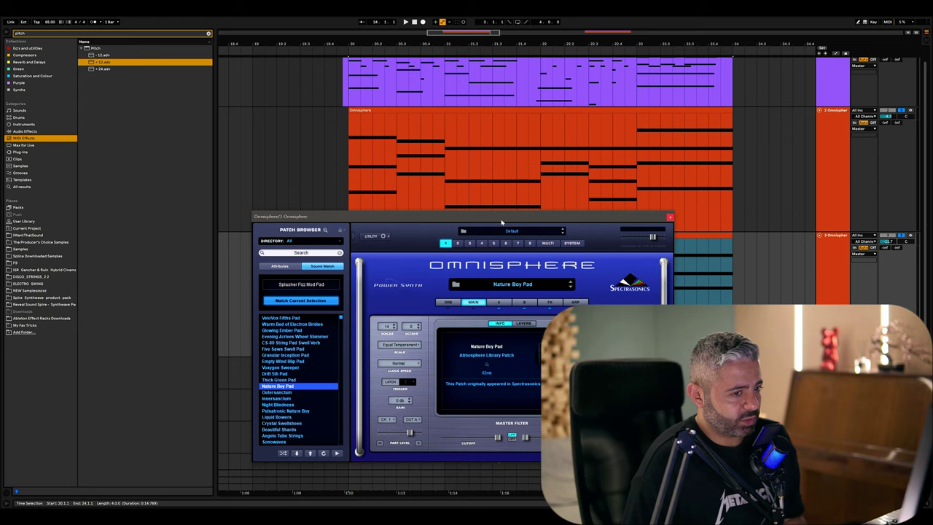
- Play the duplicated pad layer with its Pitch effect alongside the first pad, and close the Omnisphere window
click(844, 254)
key(space)
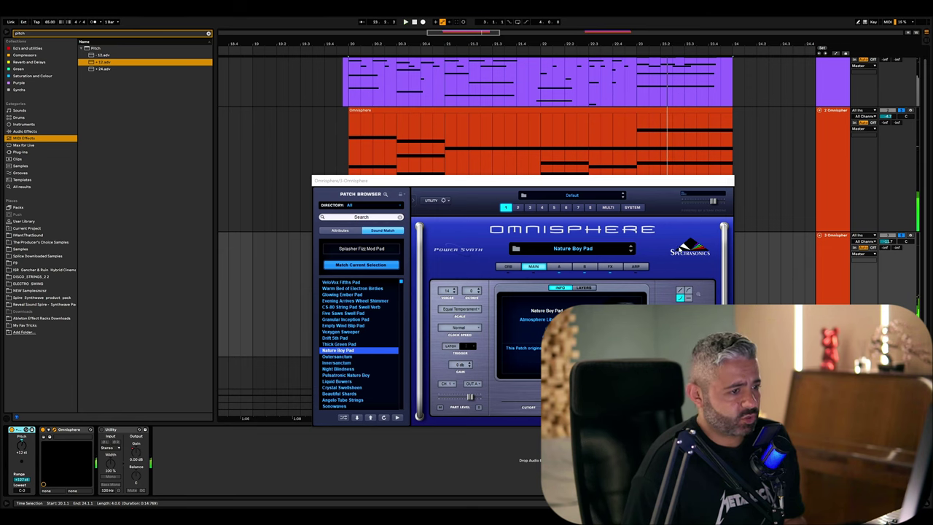
click(729, 181)
- Raise the top notes of the duplicated clip's first three chords to G3, F3 and D#3, and play the result
click(349, 267)
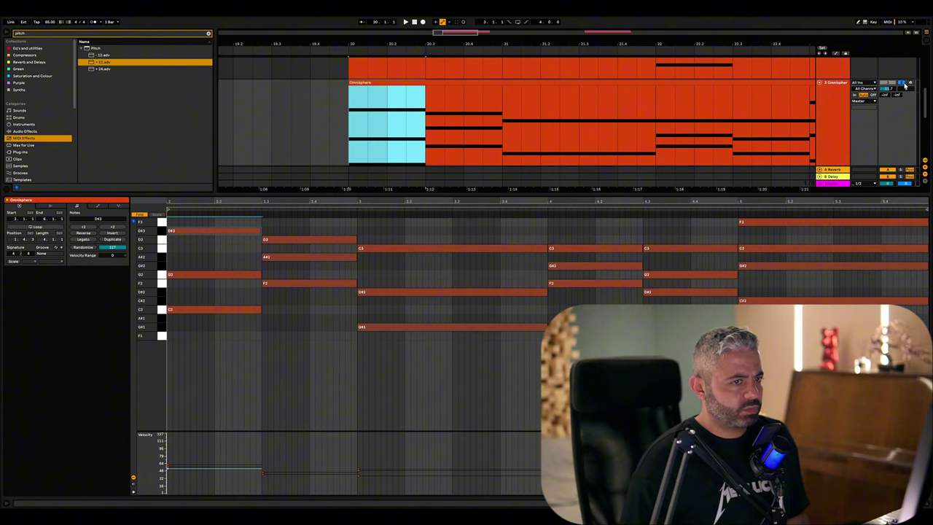
key(space)
click(425, 316)
key(space)
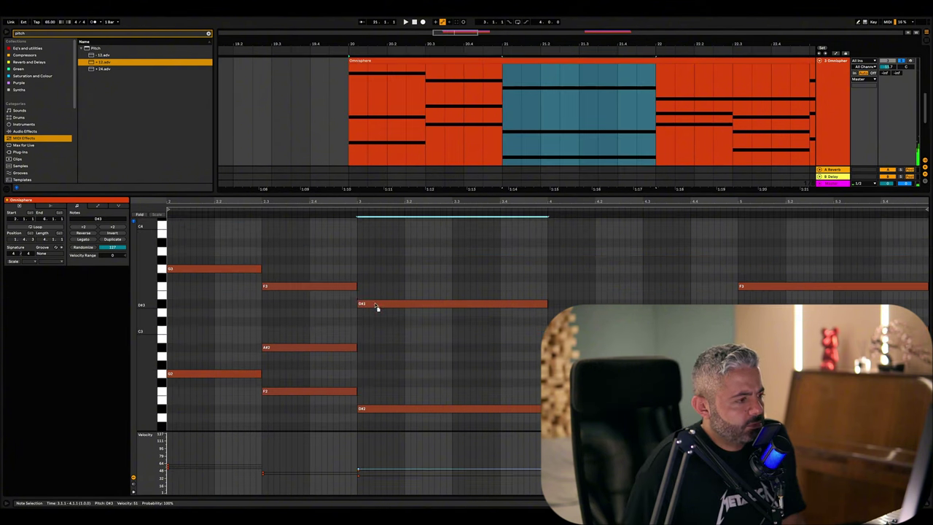
click(376, 306)
key(space)
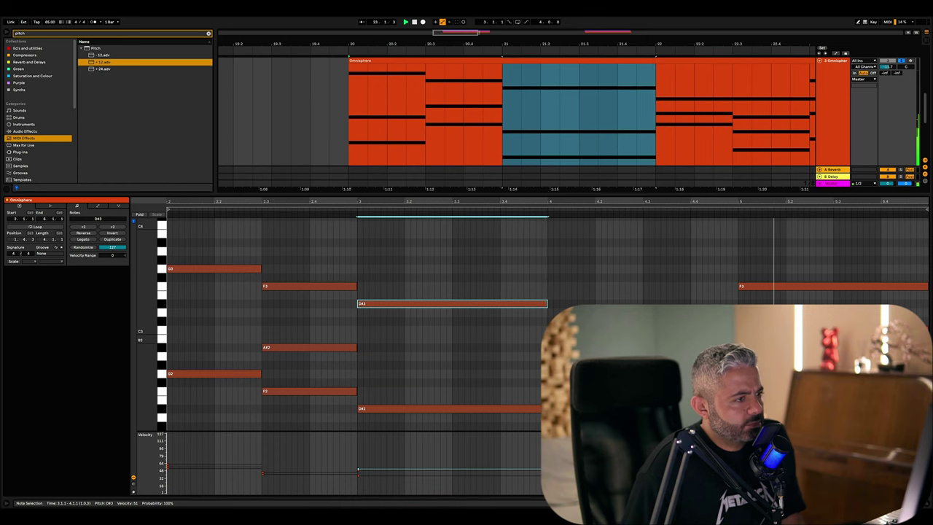
- Extend the fourth chord's C3 to the end of the clip as one held note and listen to the progression
scroll(358, 324, down, 2)
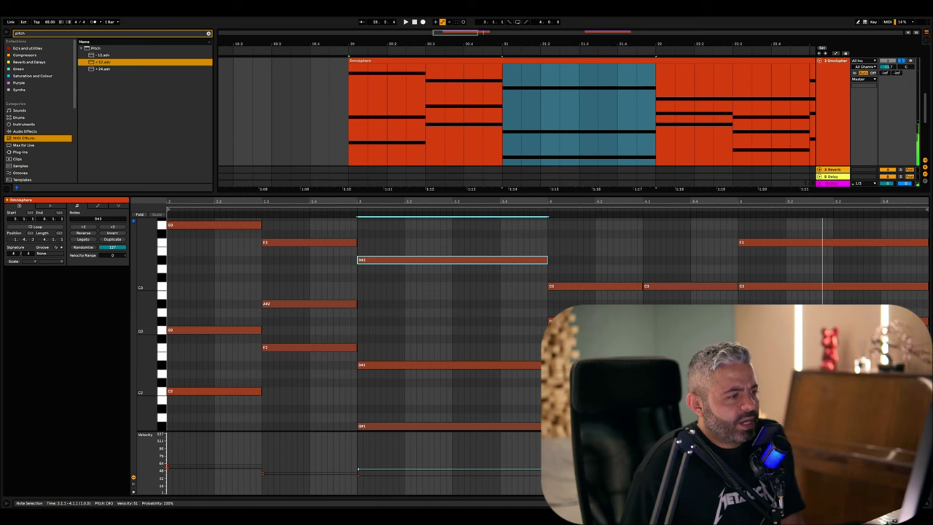
scroll(358, 331, down, 2)
scroll(357, 334, up, 3)
click(574, 308)
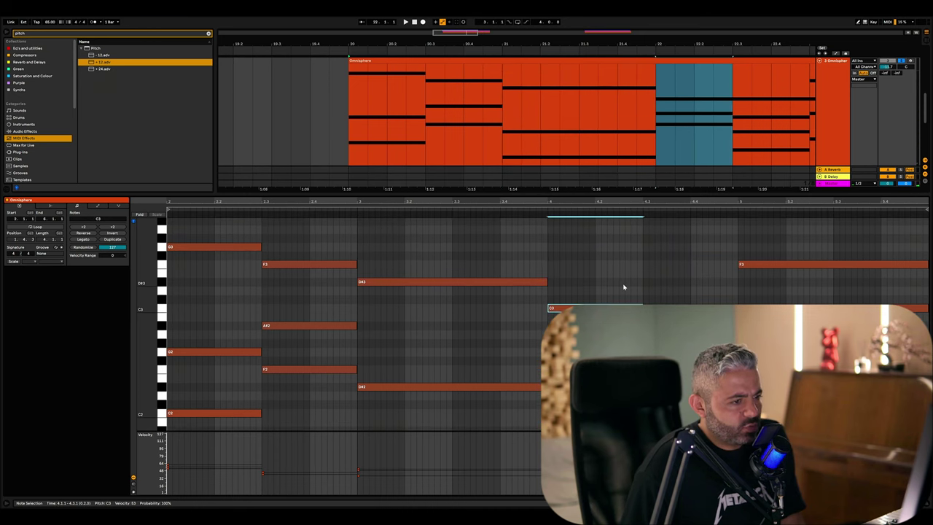
drag(643, 308, 923, 309)
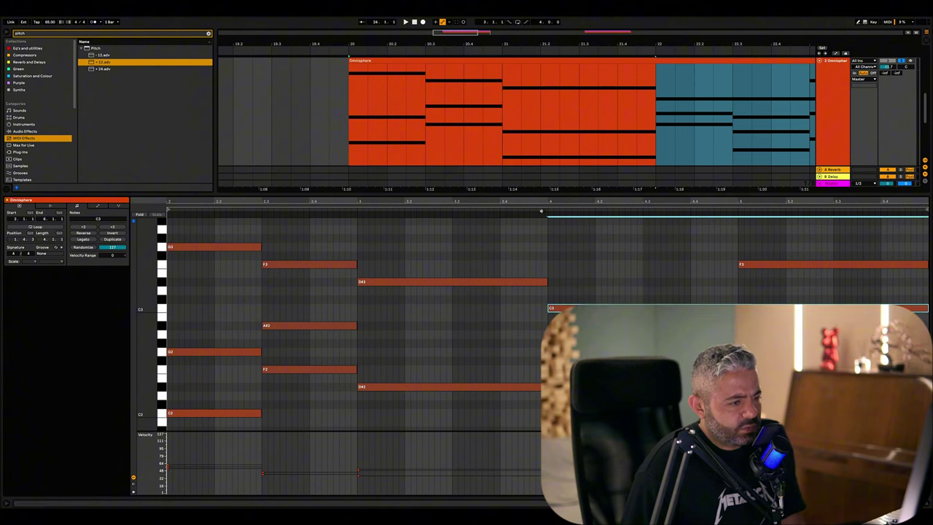
key(space)
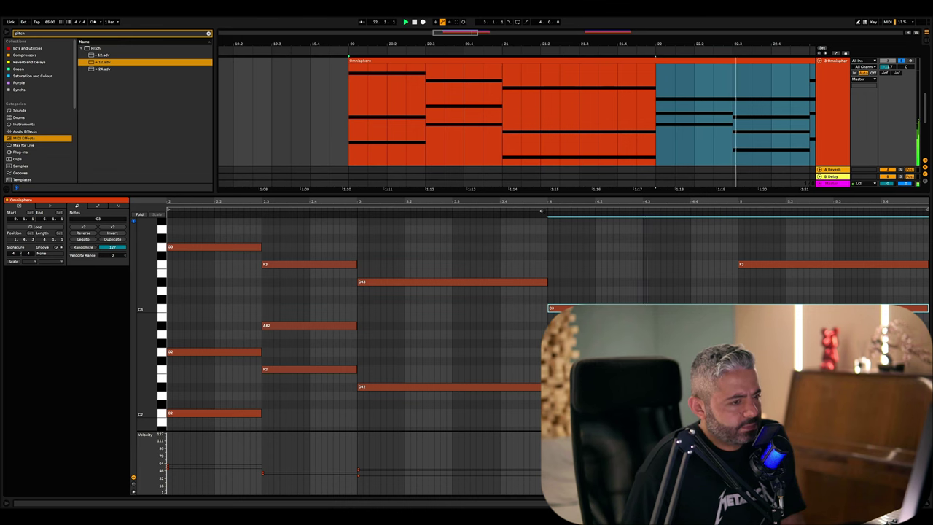
scroll(618, 256, down, 1)
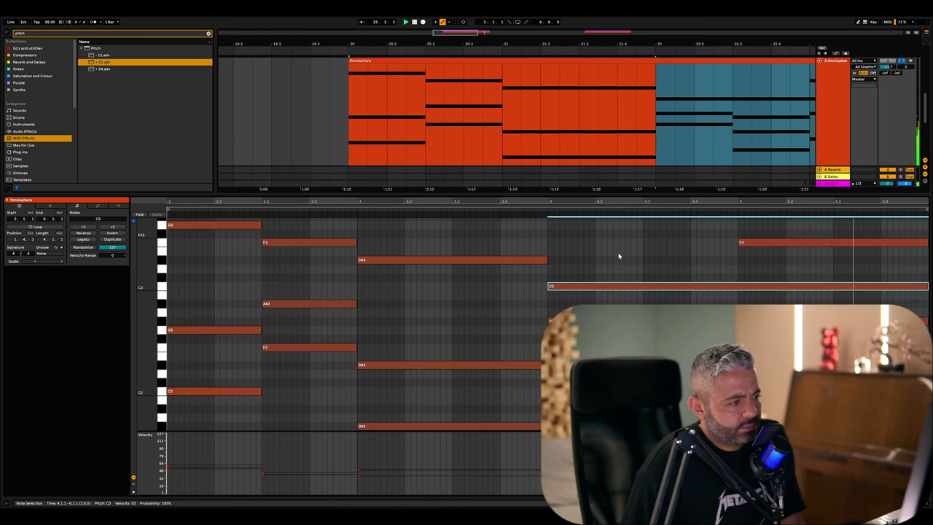
scroll(619, 255, down, 2)
scroll(619, 256, up, 2)
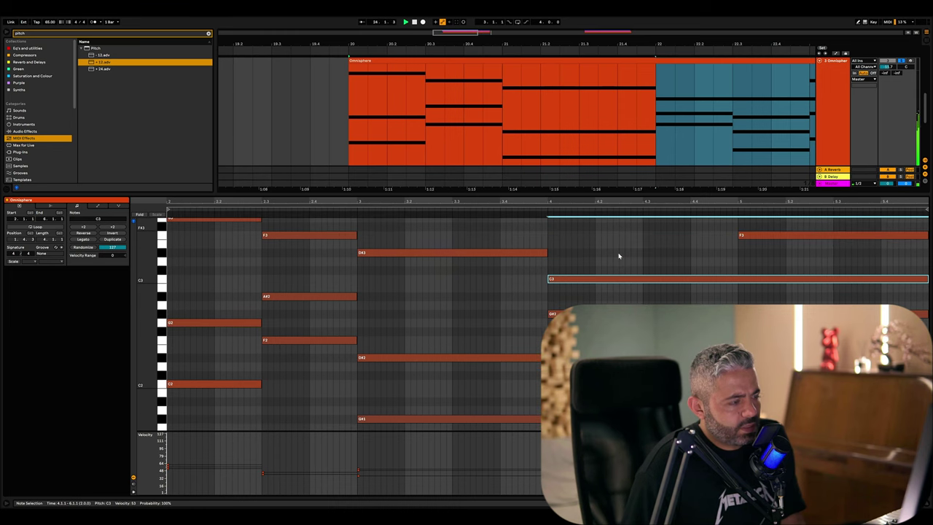
scroll(619, 256, up, 1)
key(space)
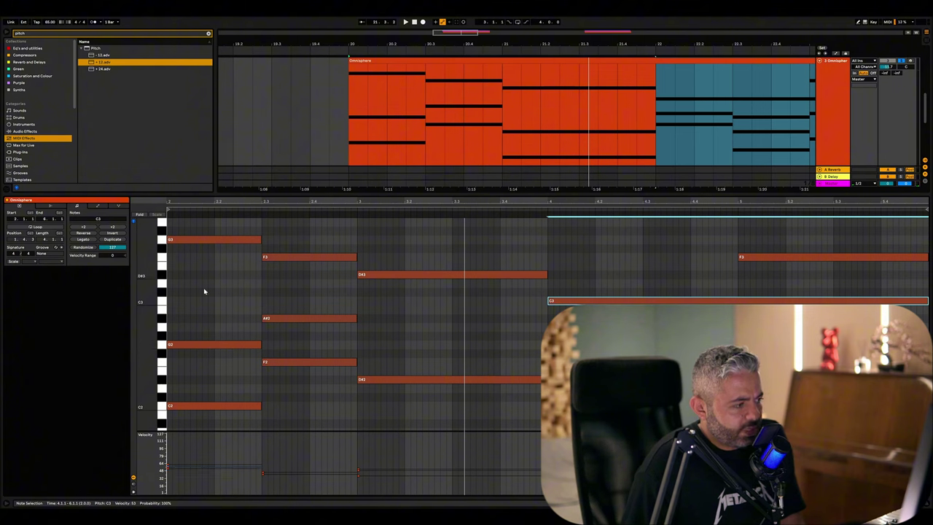
- Move the first chord's G2 up to D#3, also trying it an octave lower at D#2 during playback
drag(206, 347, 217, 283)
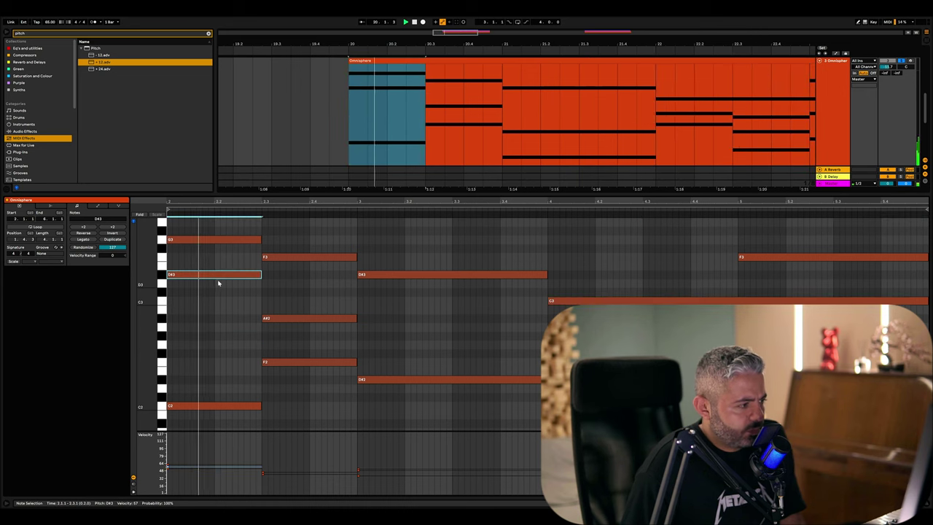
key(shift+Down)
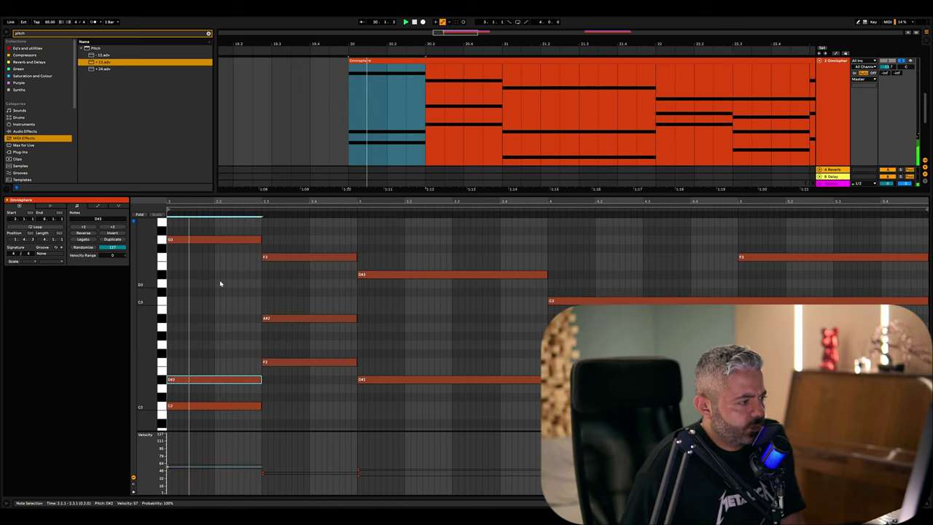
key(shift+Up)
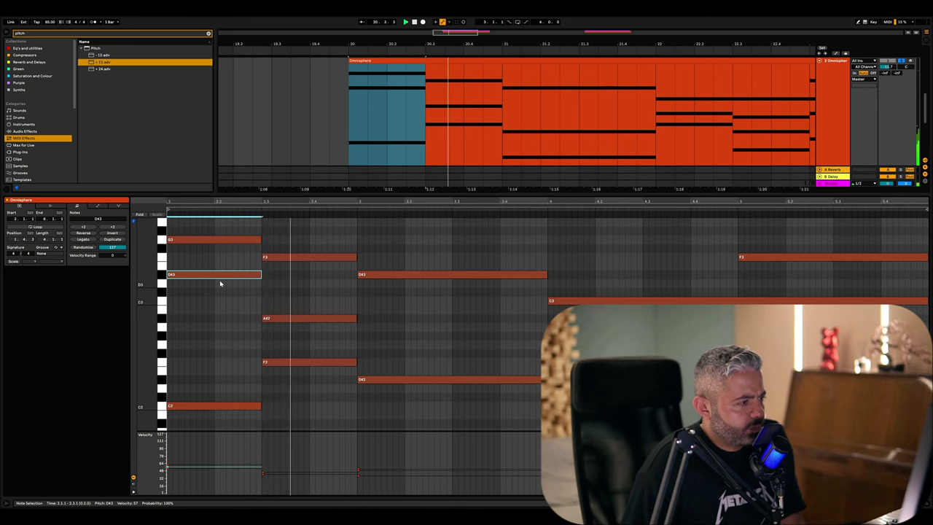
scroll(436, 380, down, 1)
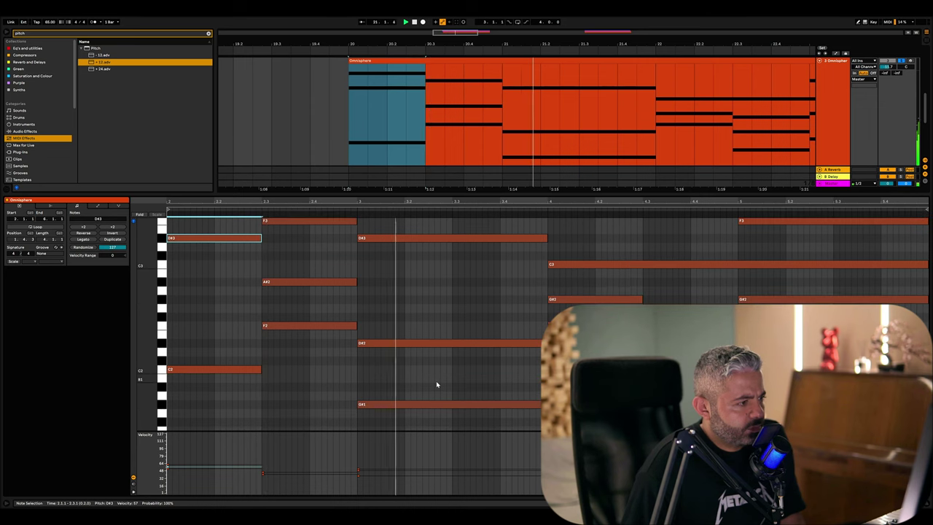
- Raise the third chord's D#2 to C3 in the duplicated pad clip and play the progression
scroll(430, 377, down, 4)
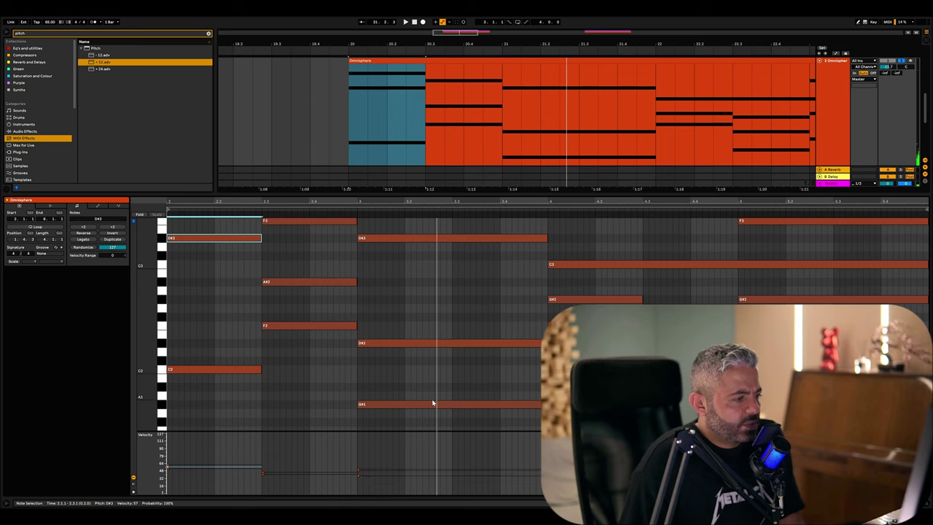
key(space)
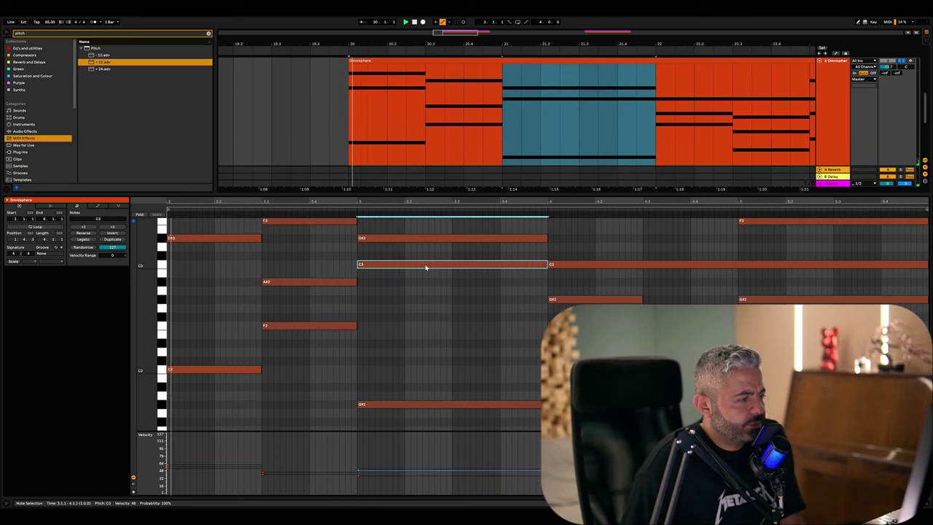
scroll(452, 325, up, 4)
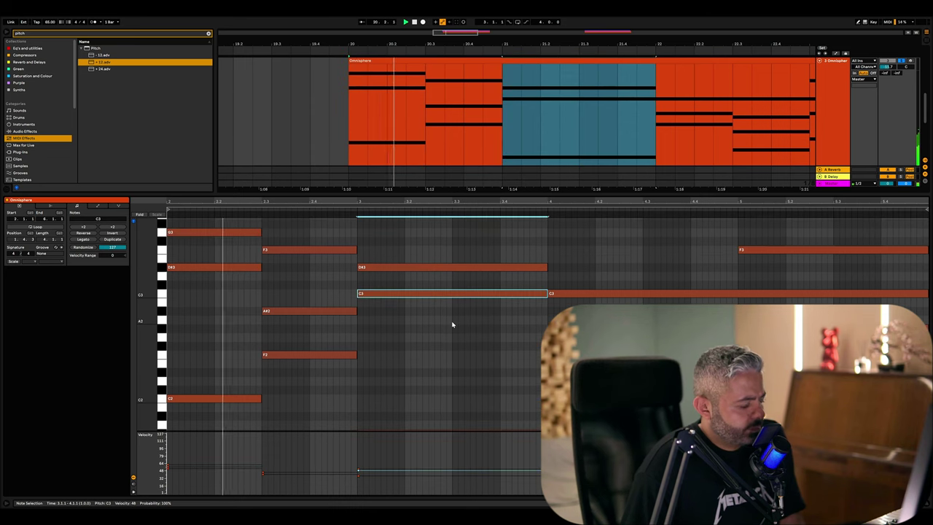
scroll(452, 324, down, 4)
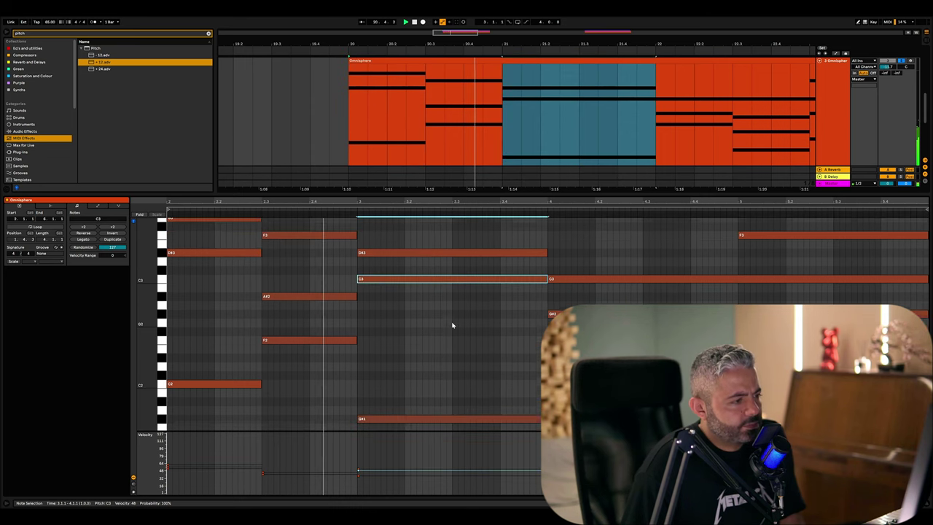
- Raise the first chord's C2 to C3 and the third chord's lowest note to G#2, and play the result
scroll(333, 372, up, 6)
click(206, 422)
key(shift+Up)
scroll(394, 378, down, 5)
click(435, 411)
key(shift+Up)
key(space)
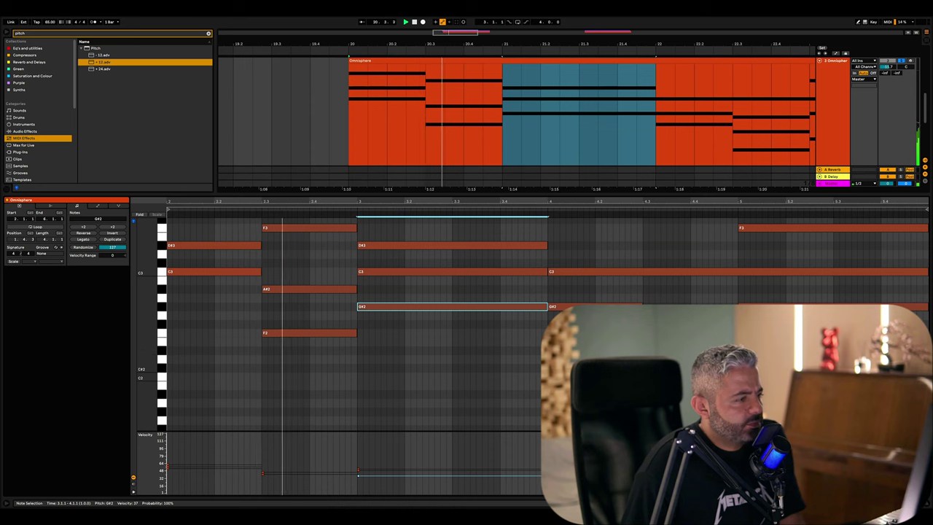
- Lengthen the third chord's C3 to the end of the clip as one held note
scroll(350, 321, up, 2)
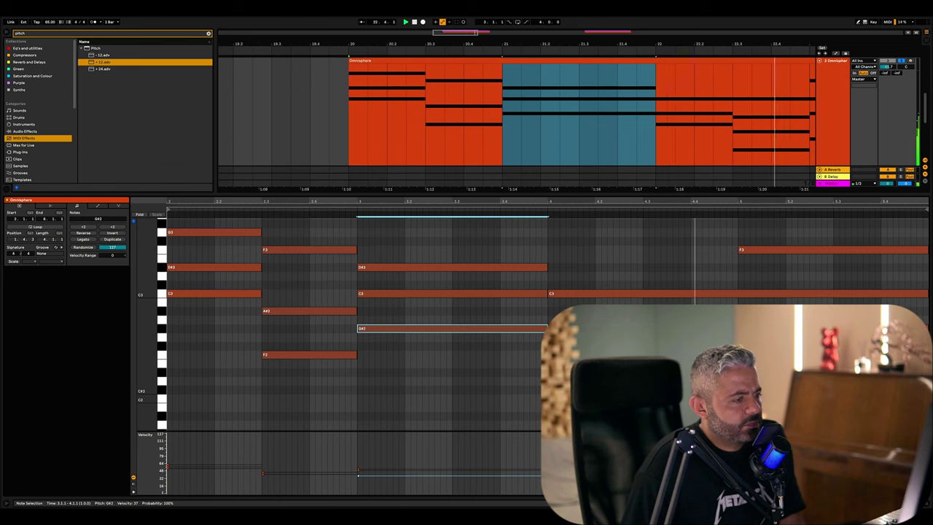
click(513, 294)
drag(547, 293, 928, 295)
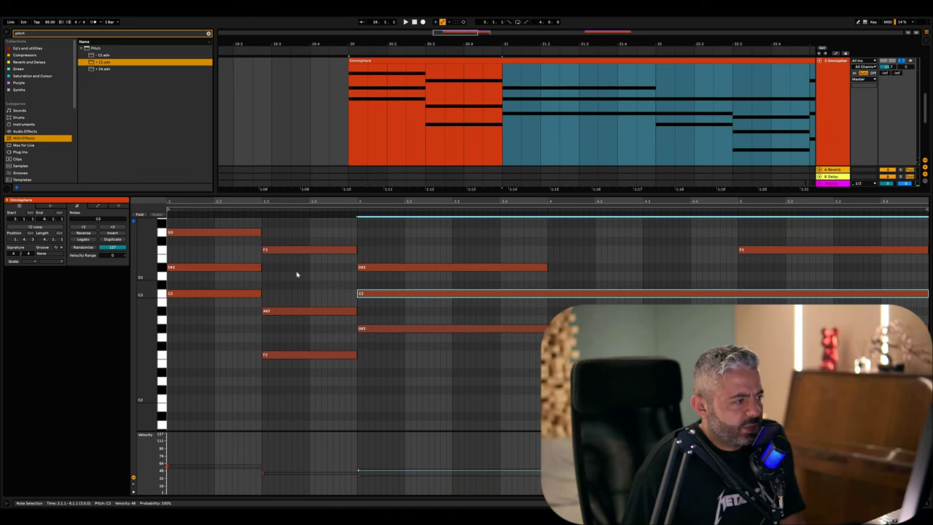
- Replace the duplicated pad track's old clip at bar 32 with a copy of the edited clip from bar 20
scroll(288, 271, up, 1)
click(426, 184)
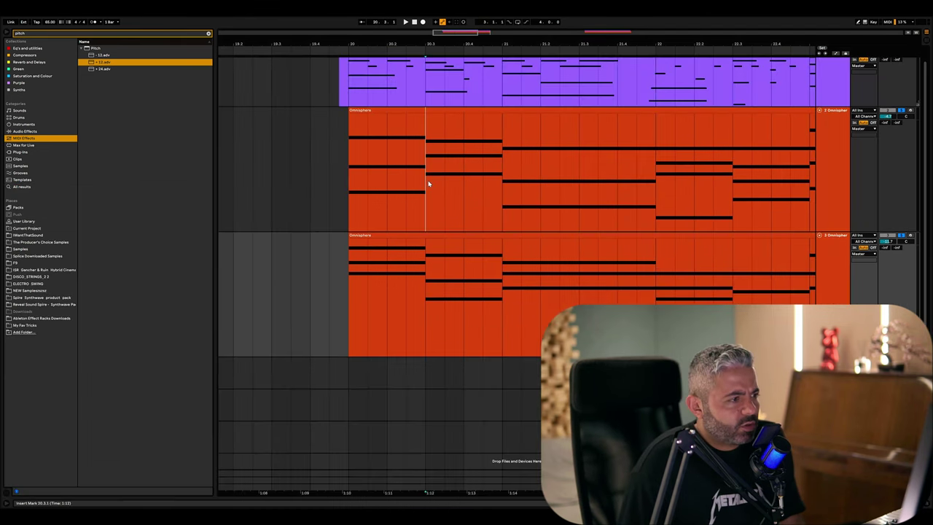
key(minus)
key(minus)
key(minus)
key(minus)
drag(675, 242, 830, 264)
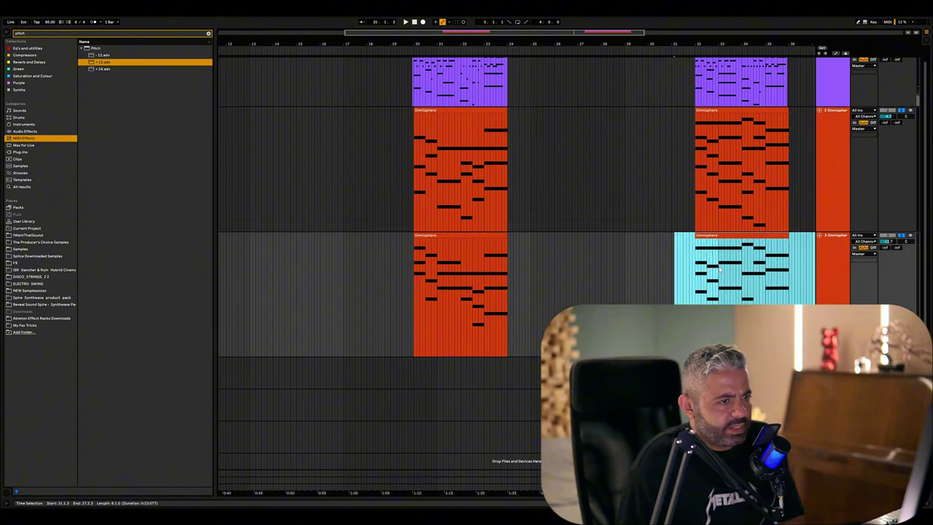
click(453, 234)
click(744, 248)
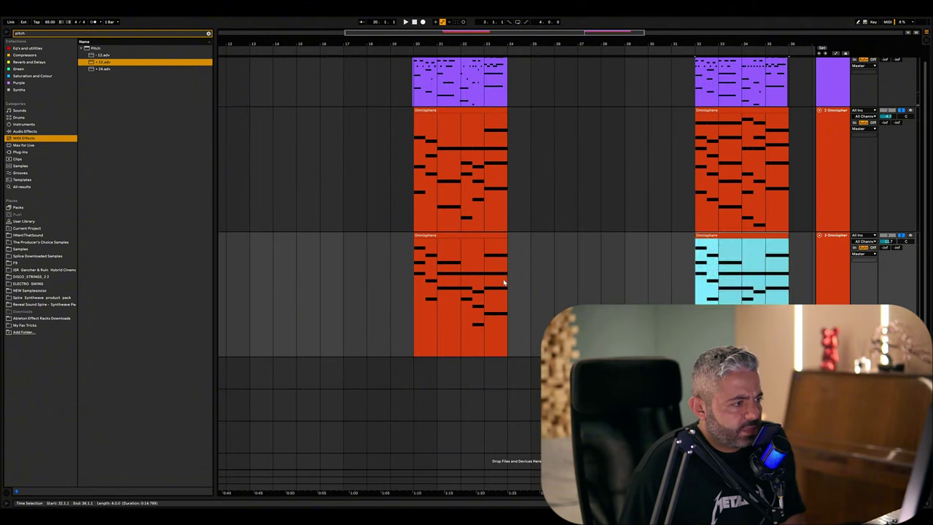